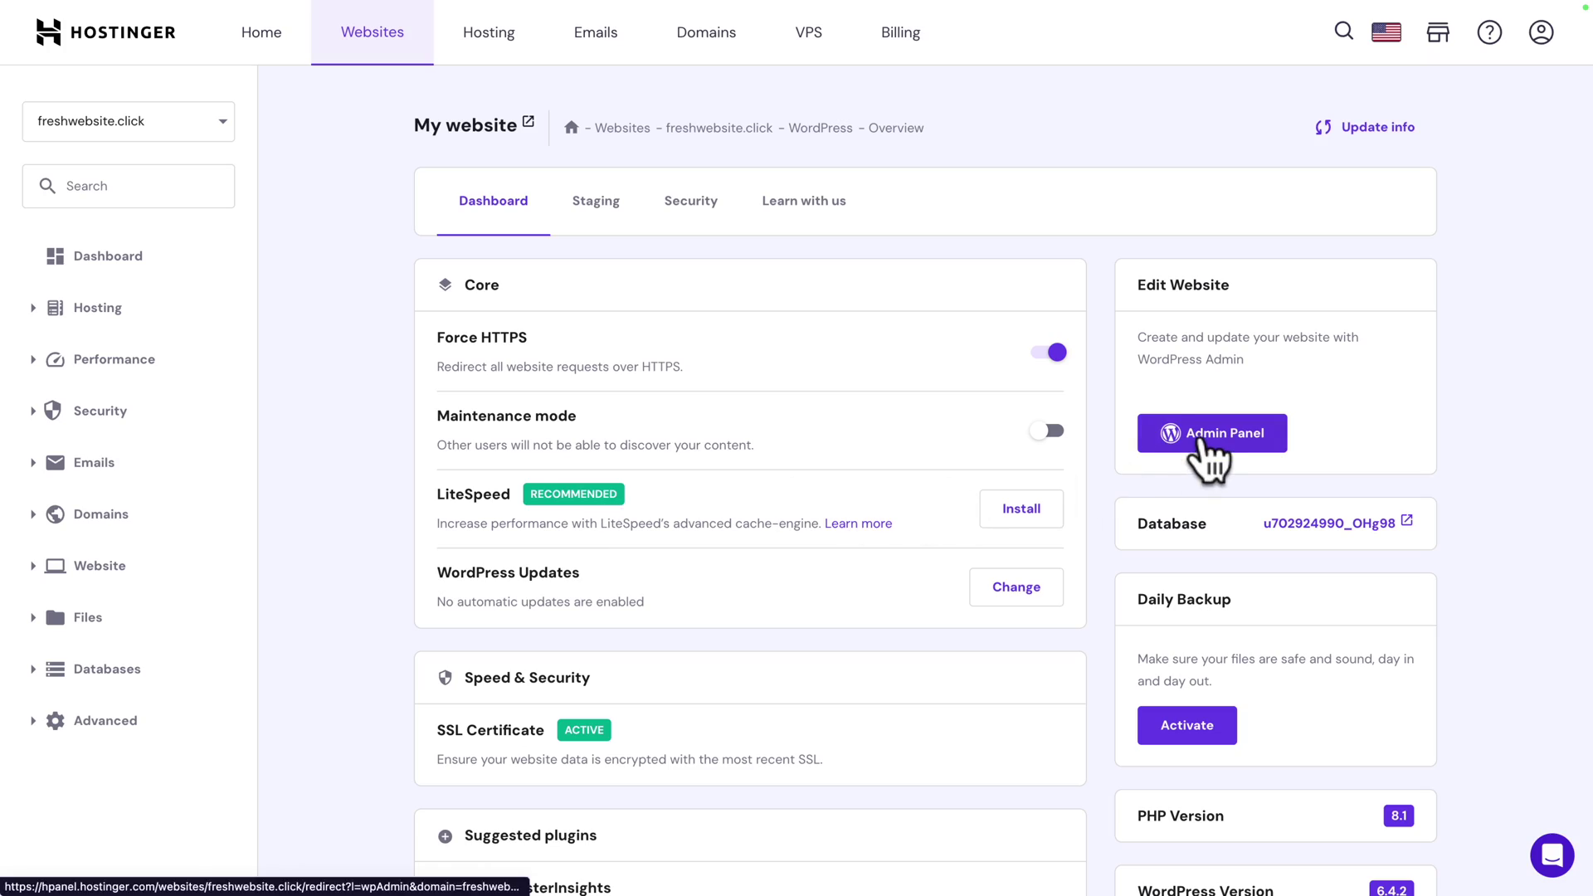
Enter the site's WordPress admin from hPanel's Admin Panel and open the Dashboard.
click(1202, 448)
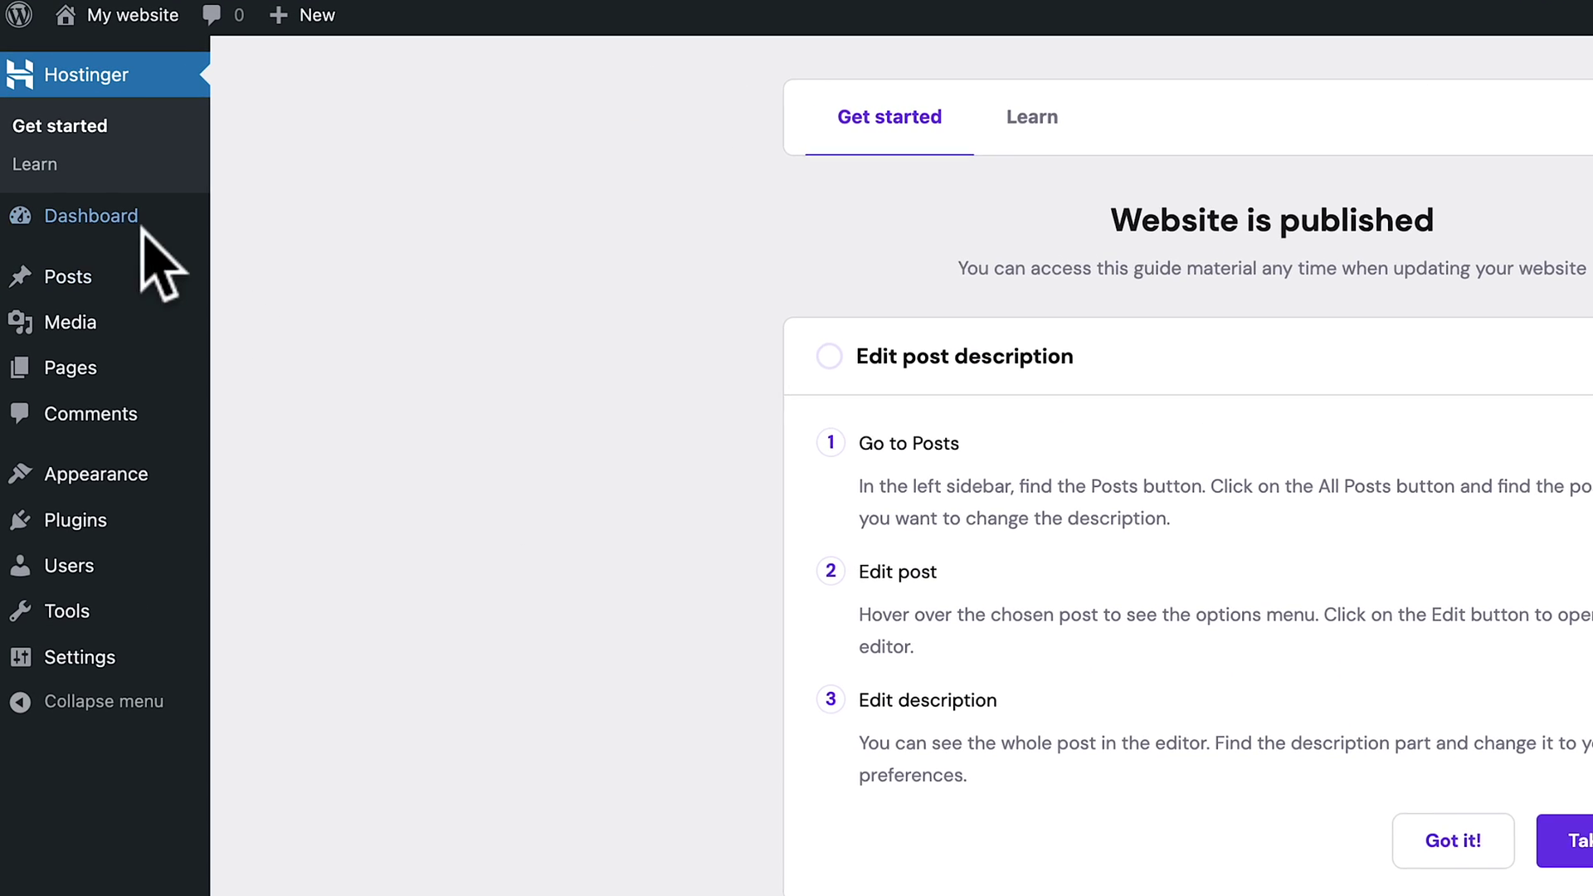
click(91, 162)
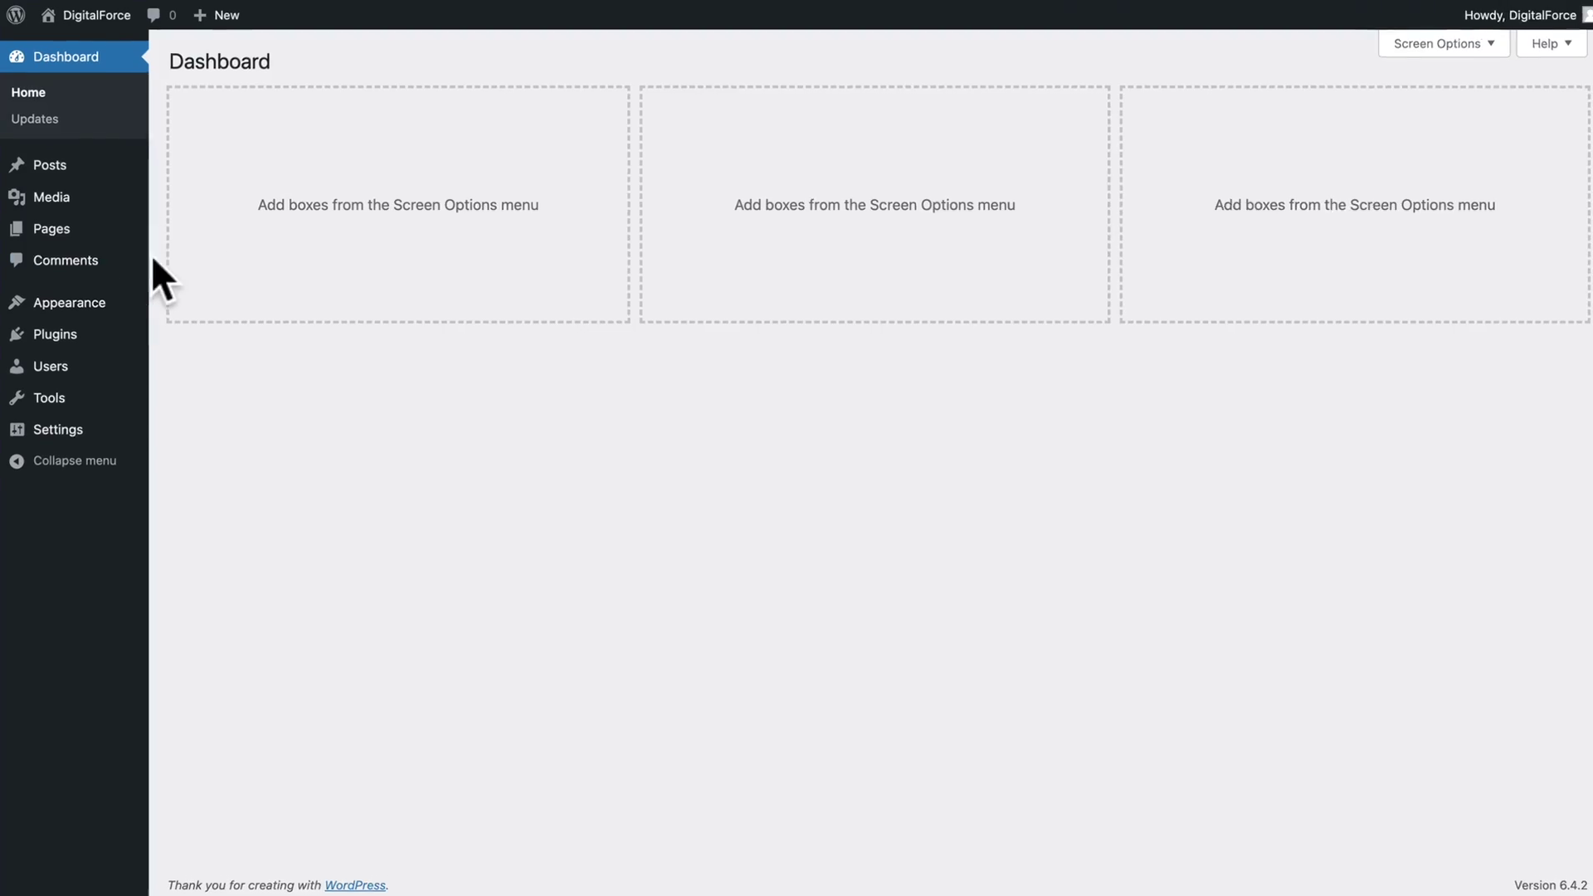
Install and activate Starter Templates, then choose Build with Templates using Elementor.
mouse_move(83, 404)
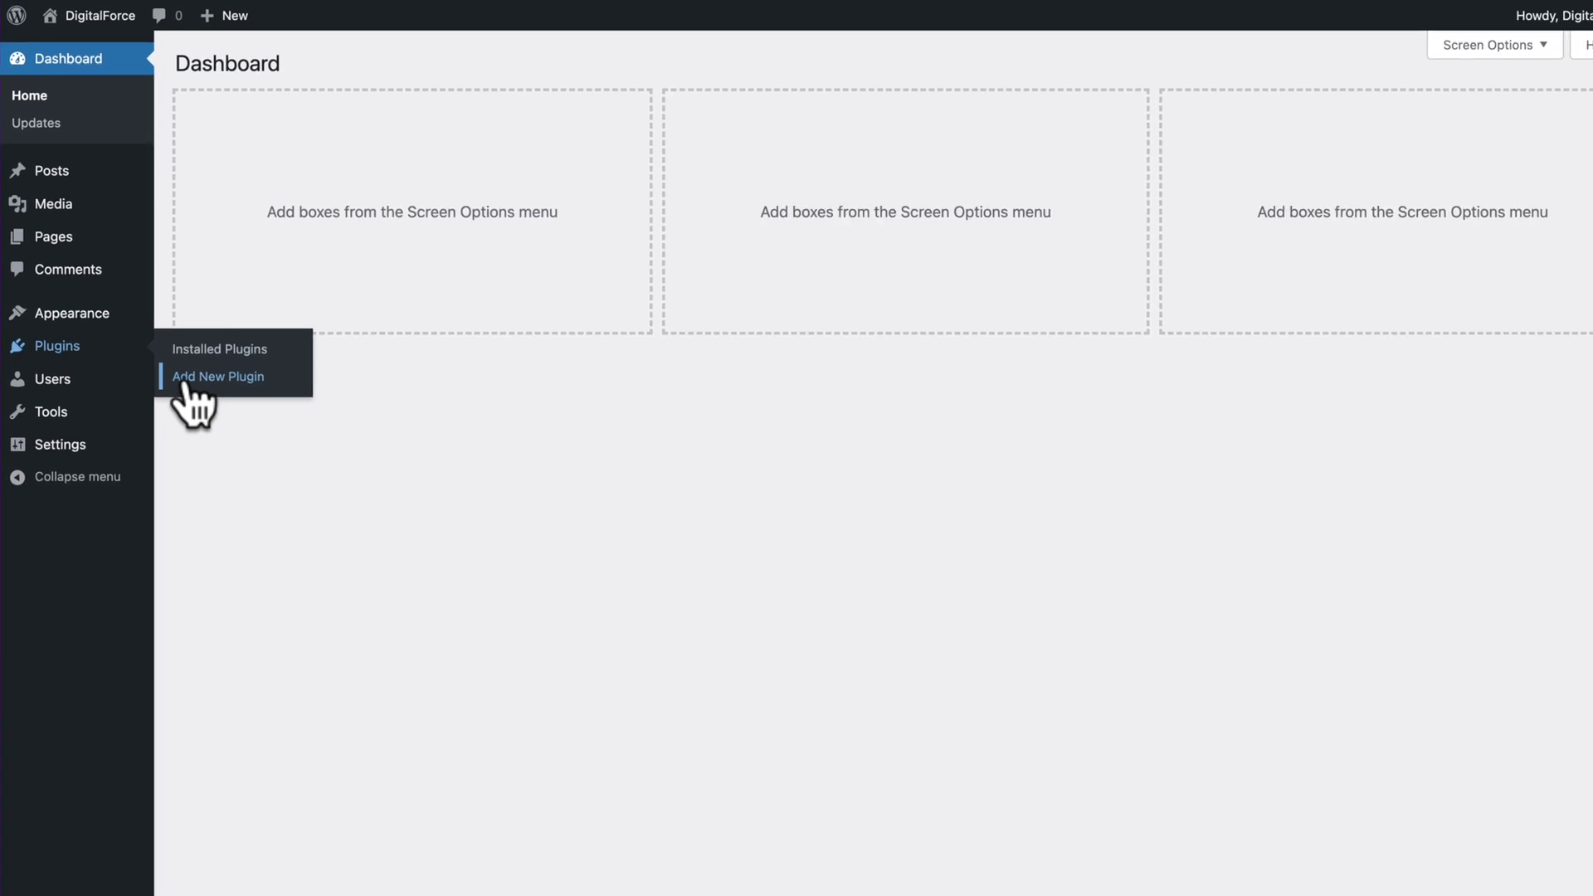
click(186, 383)
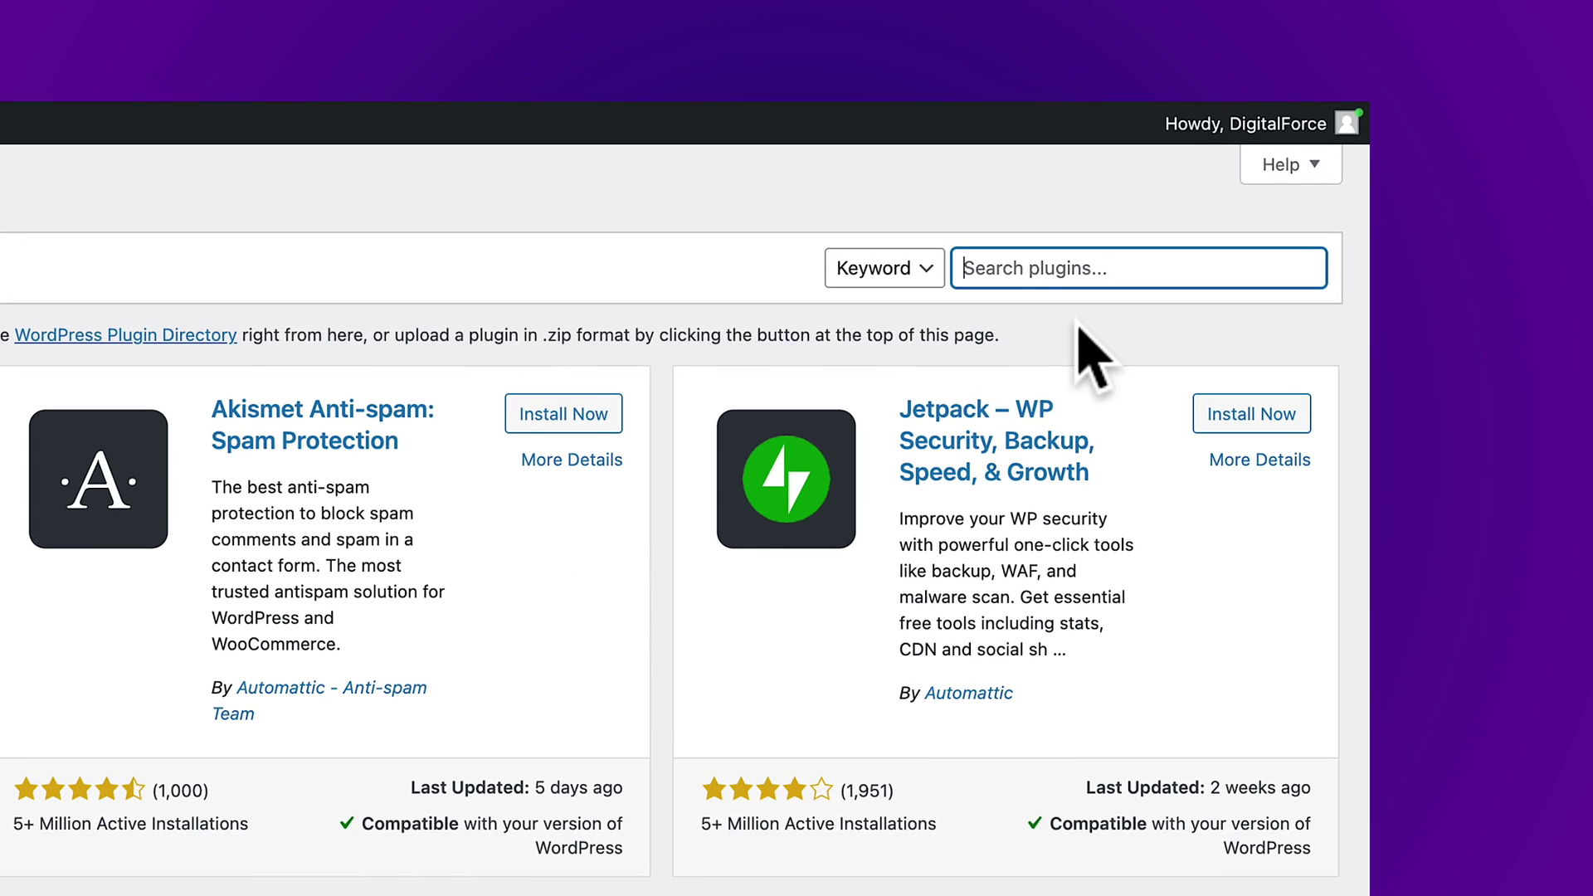
text(starter templates)
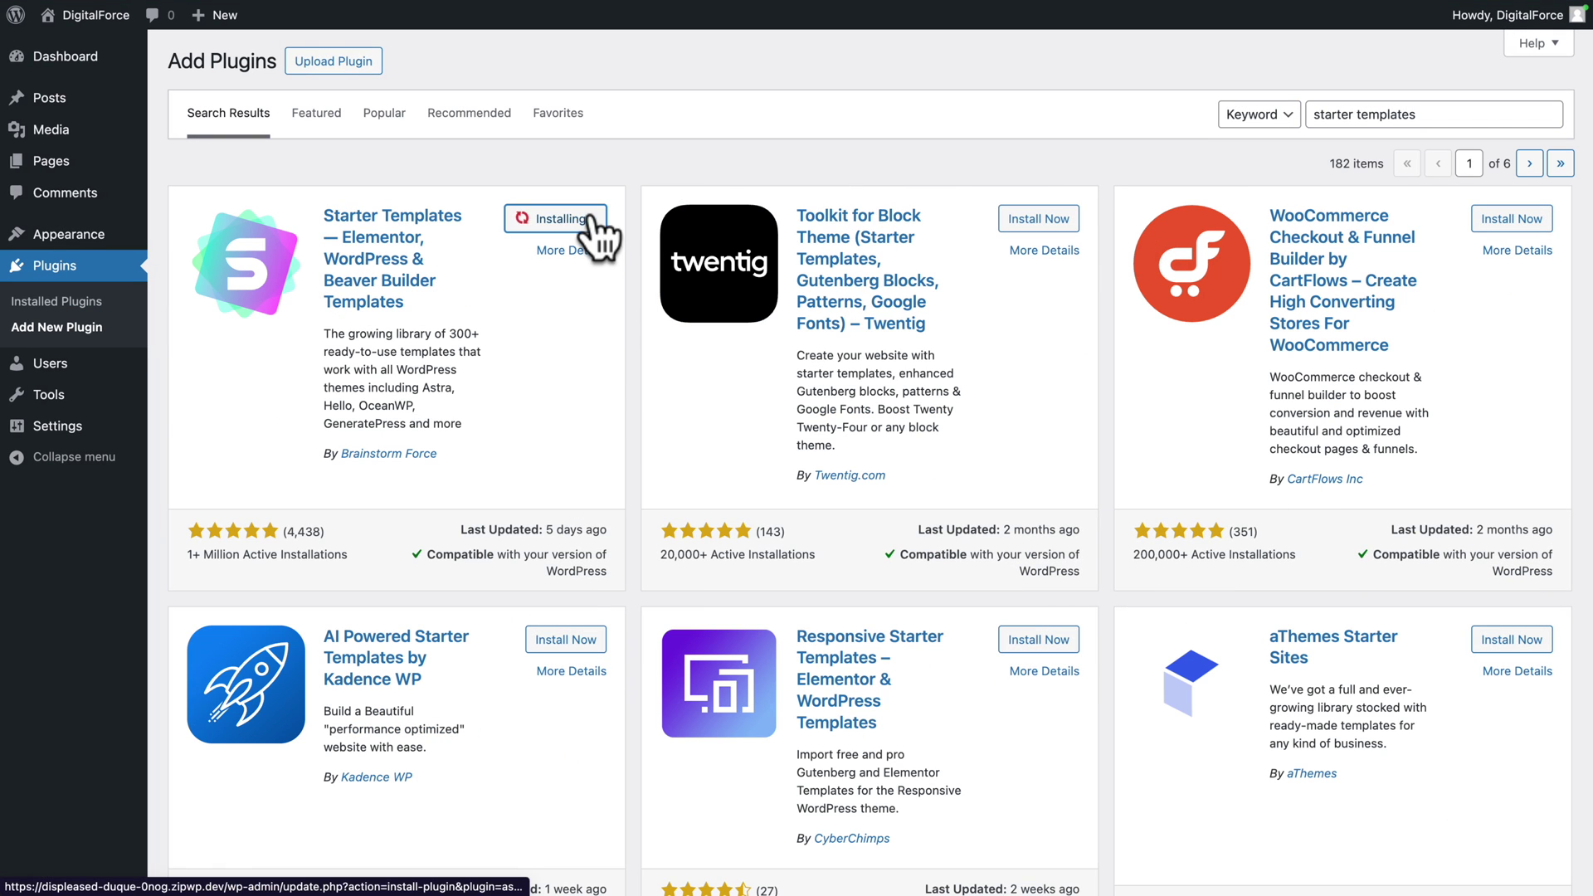
click(582, 226)
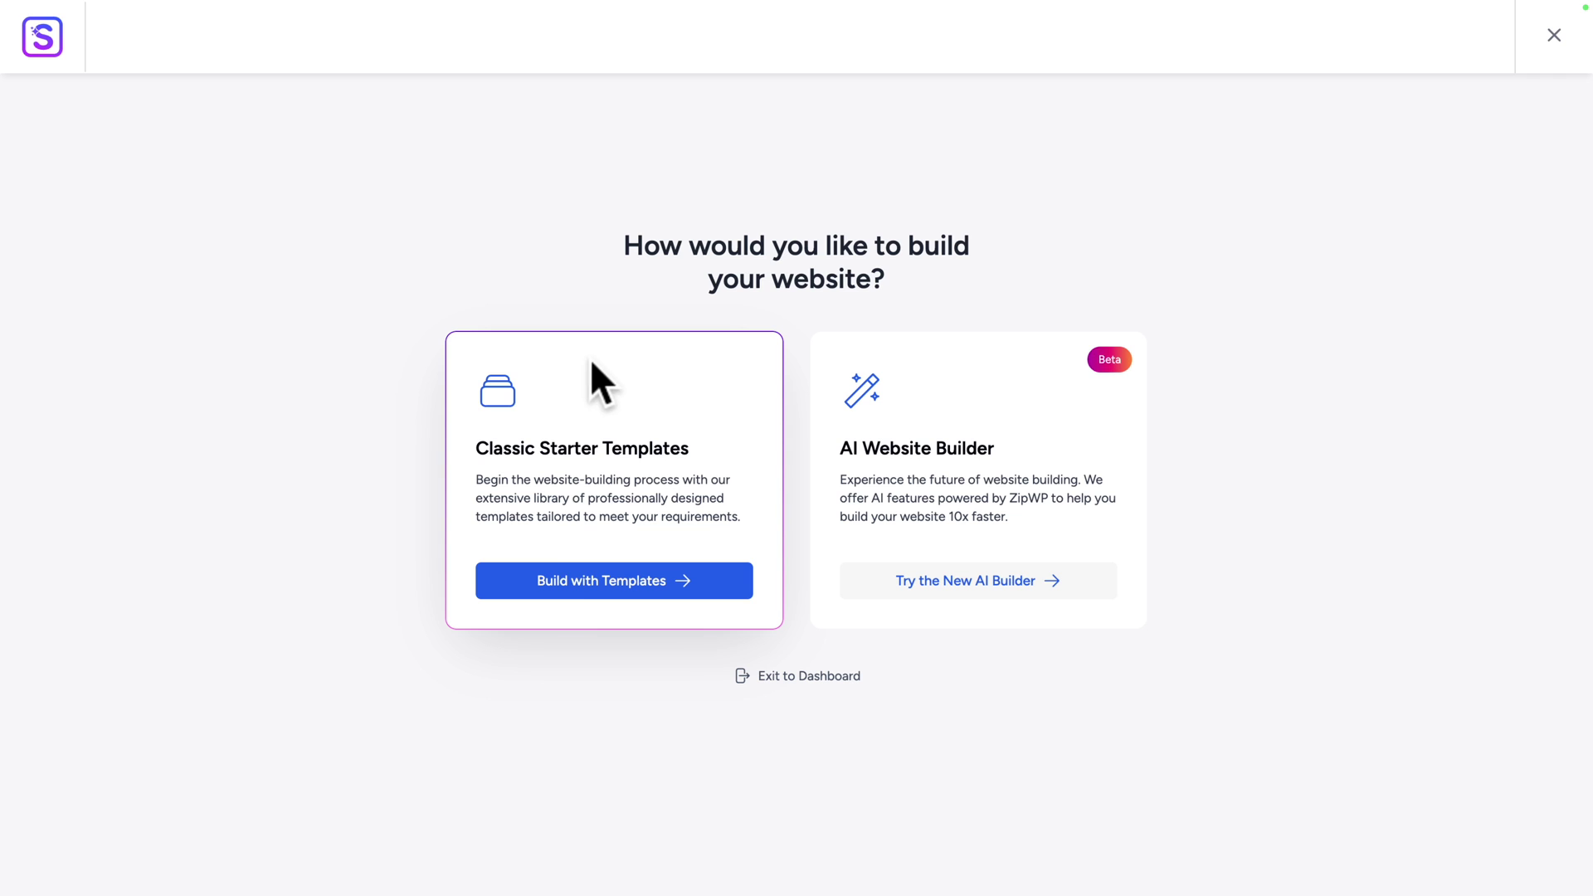
click(564, 585)
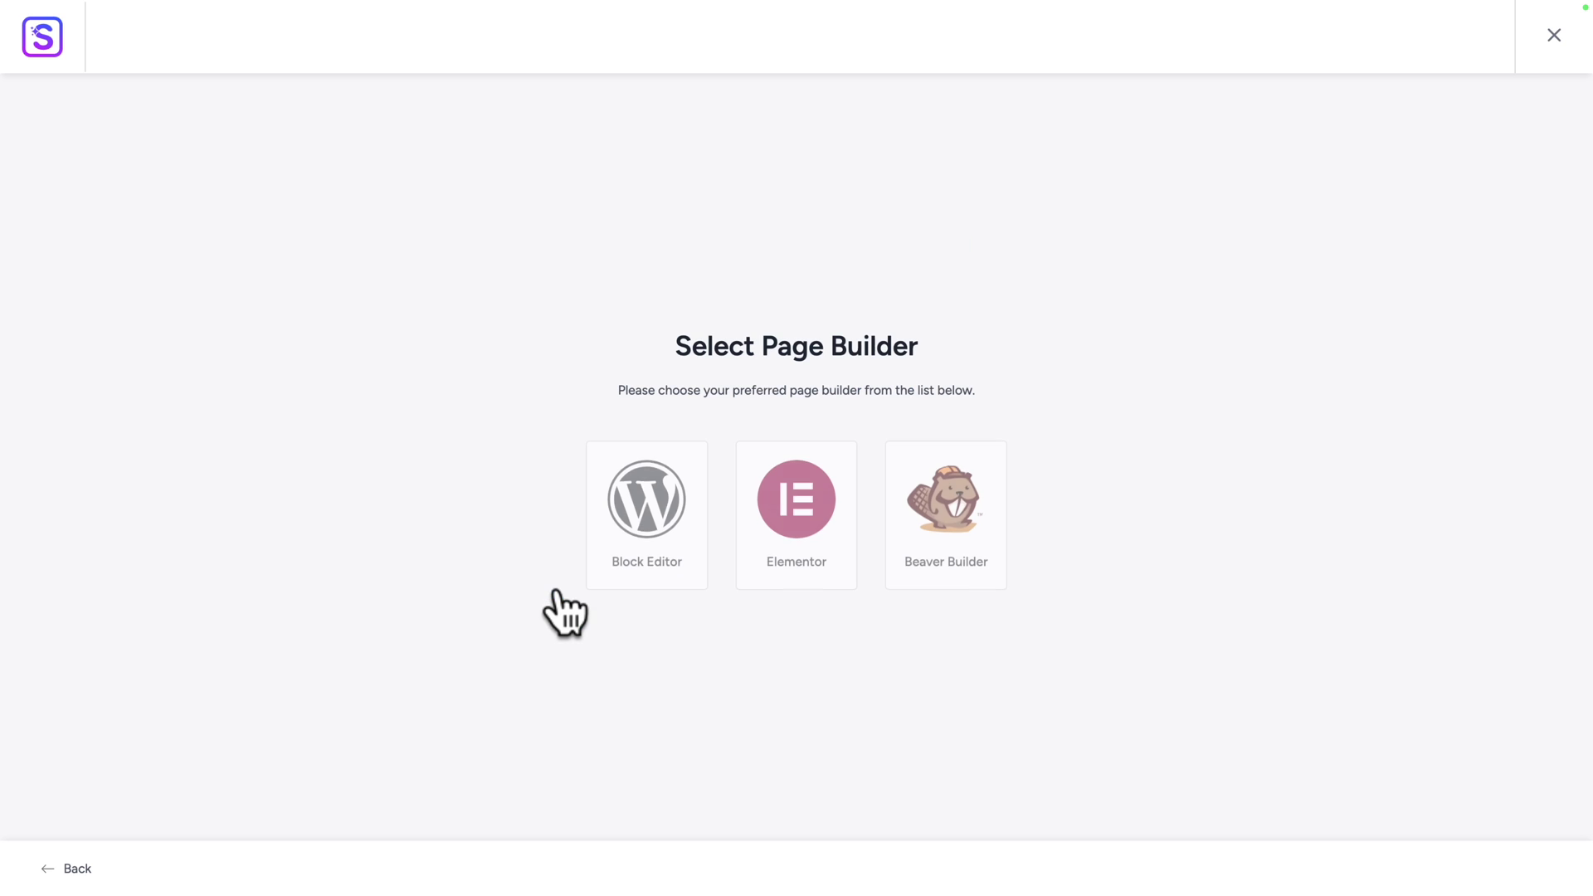
click(792, 552)
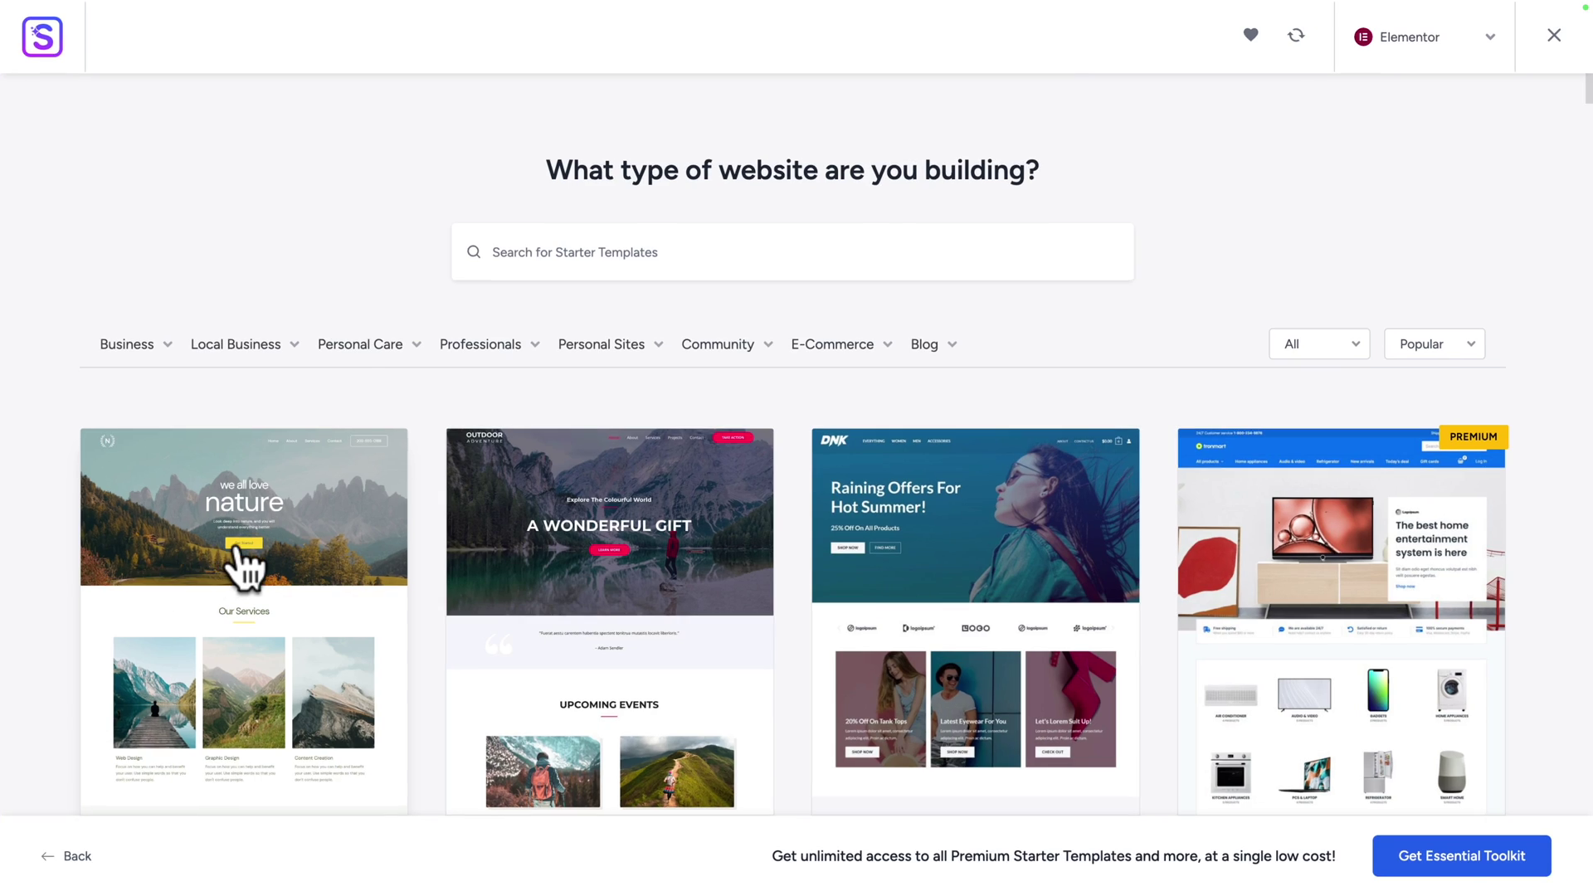
Pick the Love Nature template and start uploading a logo image.
click(237, 554)
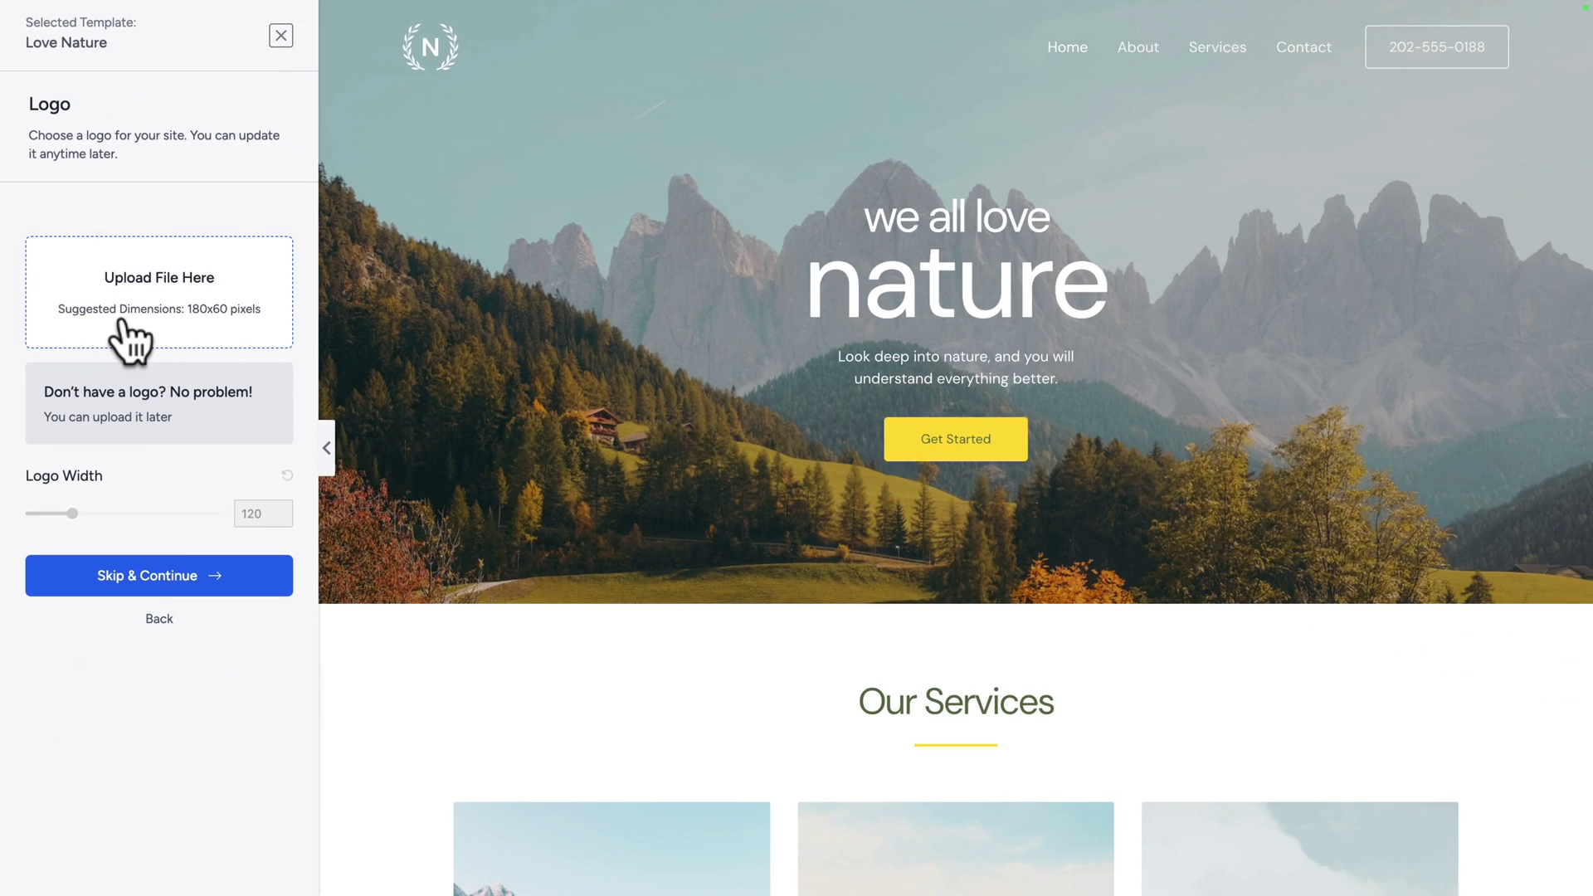
click(131, 340)
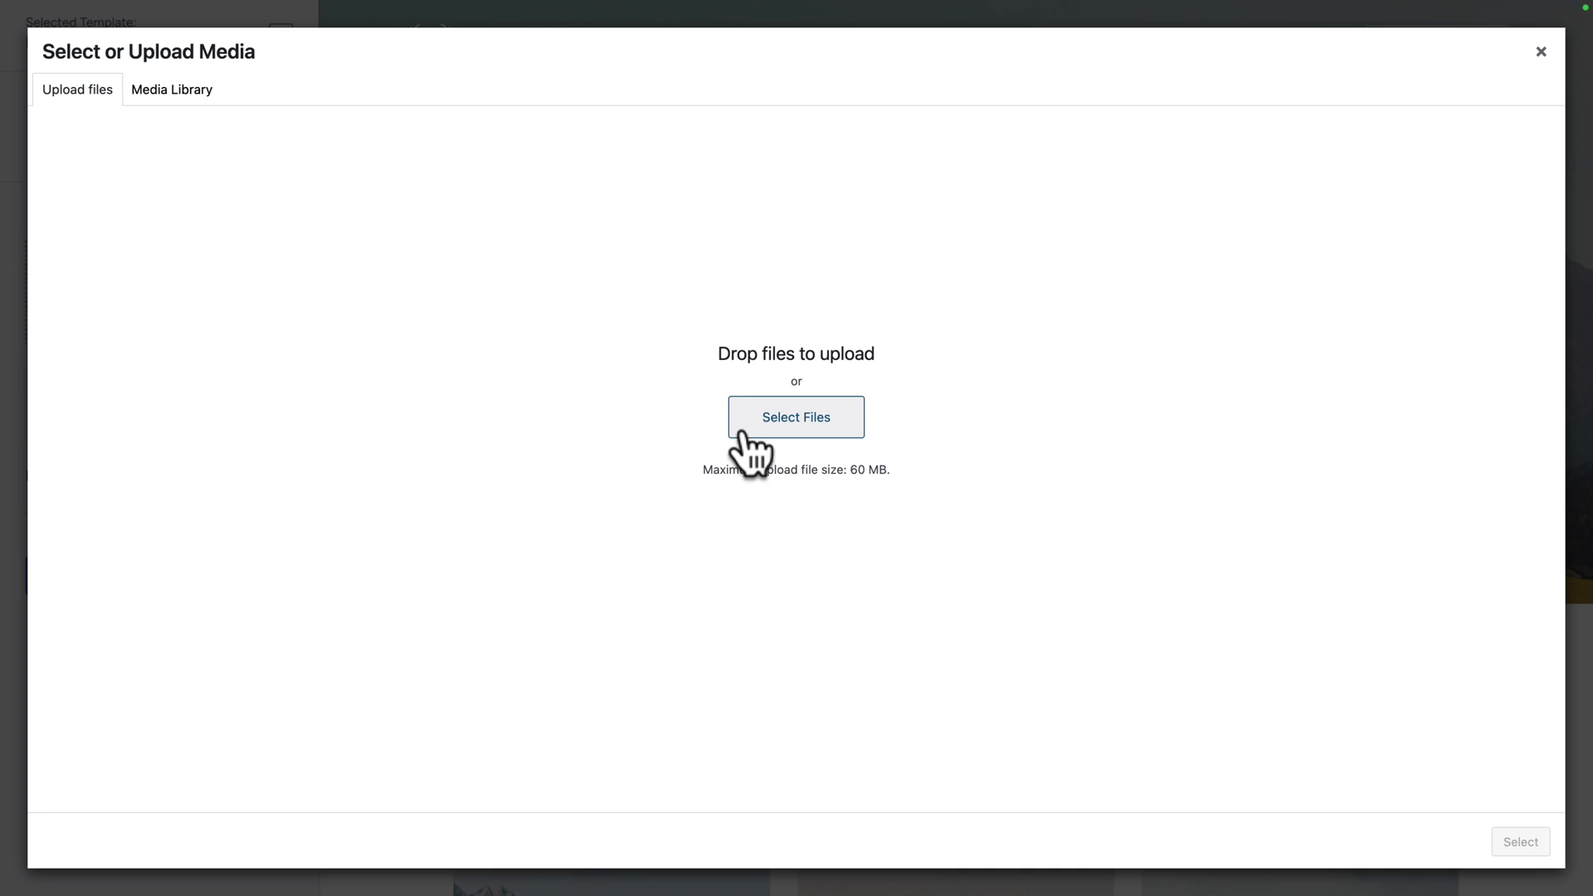
click(743, 431)
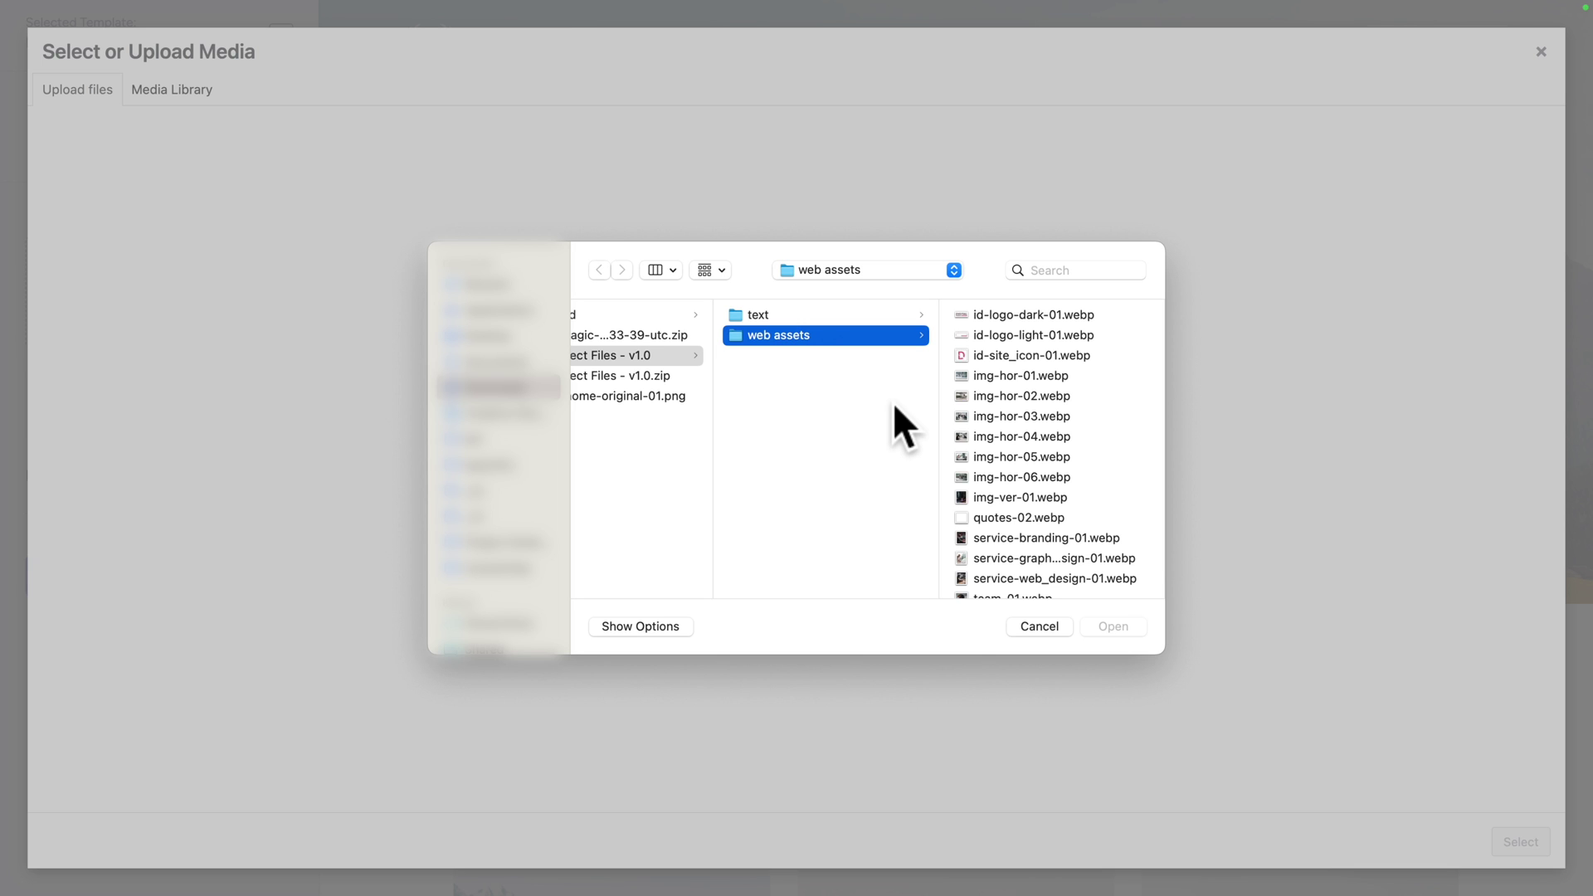
Upload all 18 web asset images and set id-logo-light-01 as the site logo.
click(992, 315)
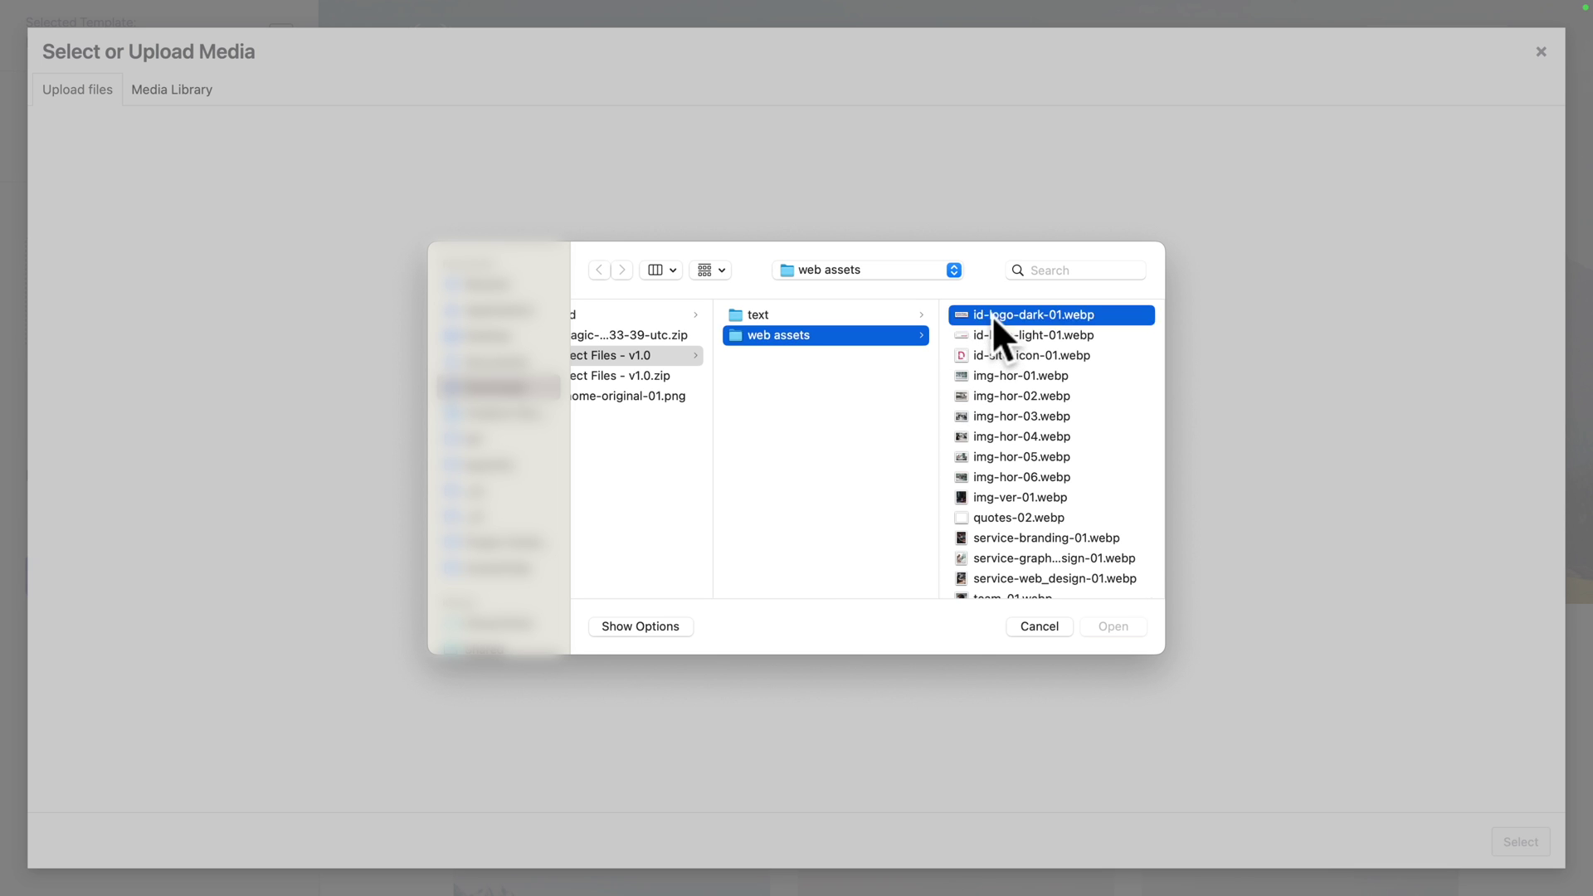
scroll(867, 500, down, 3)
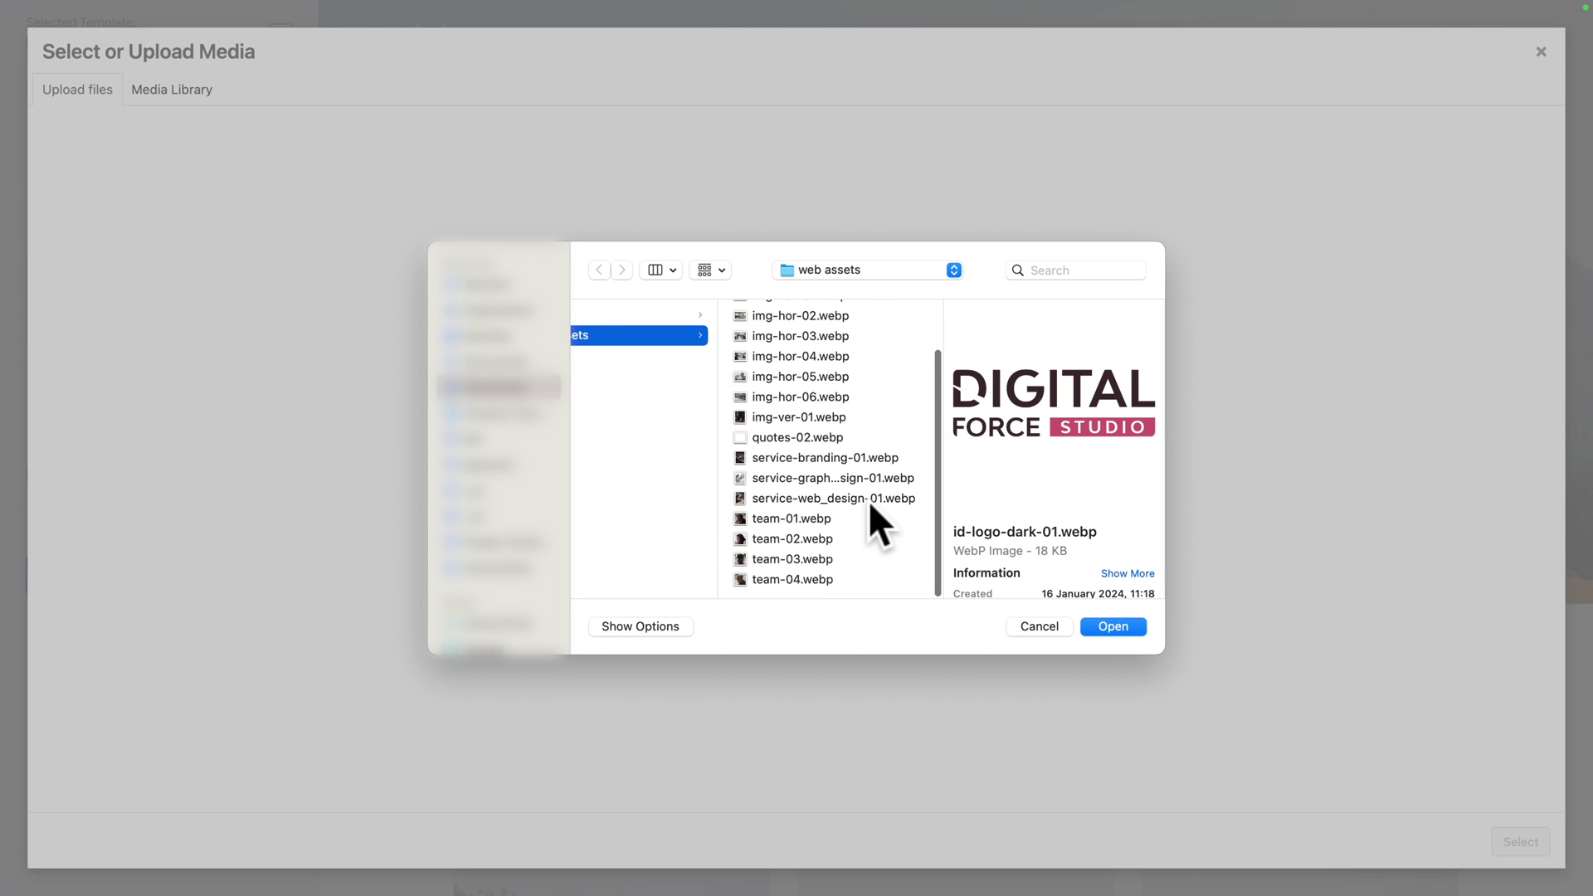
shift+click(779, 580)
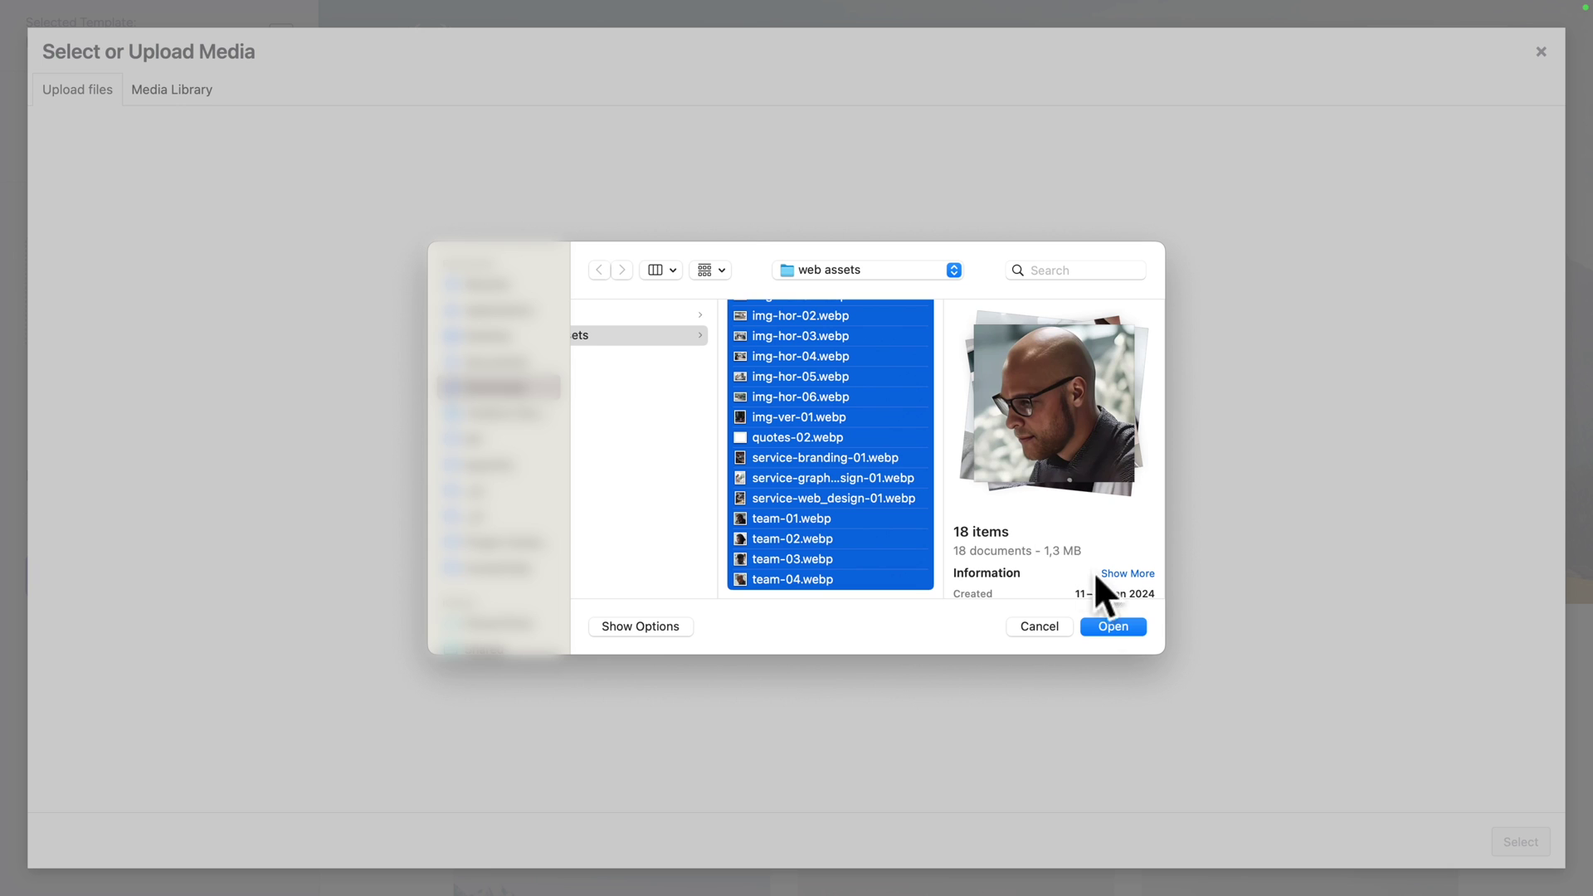
click(1113, 626)
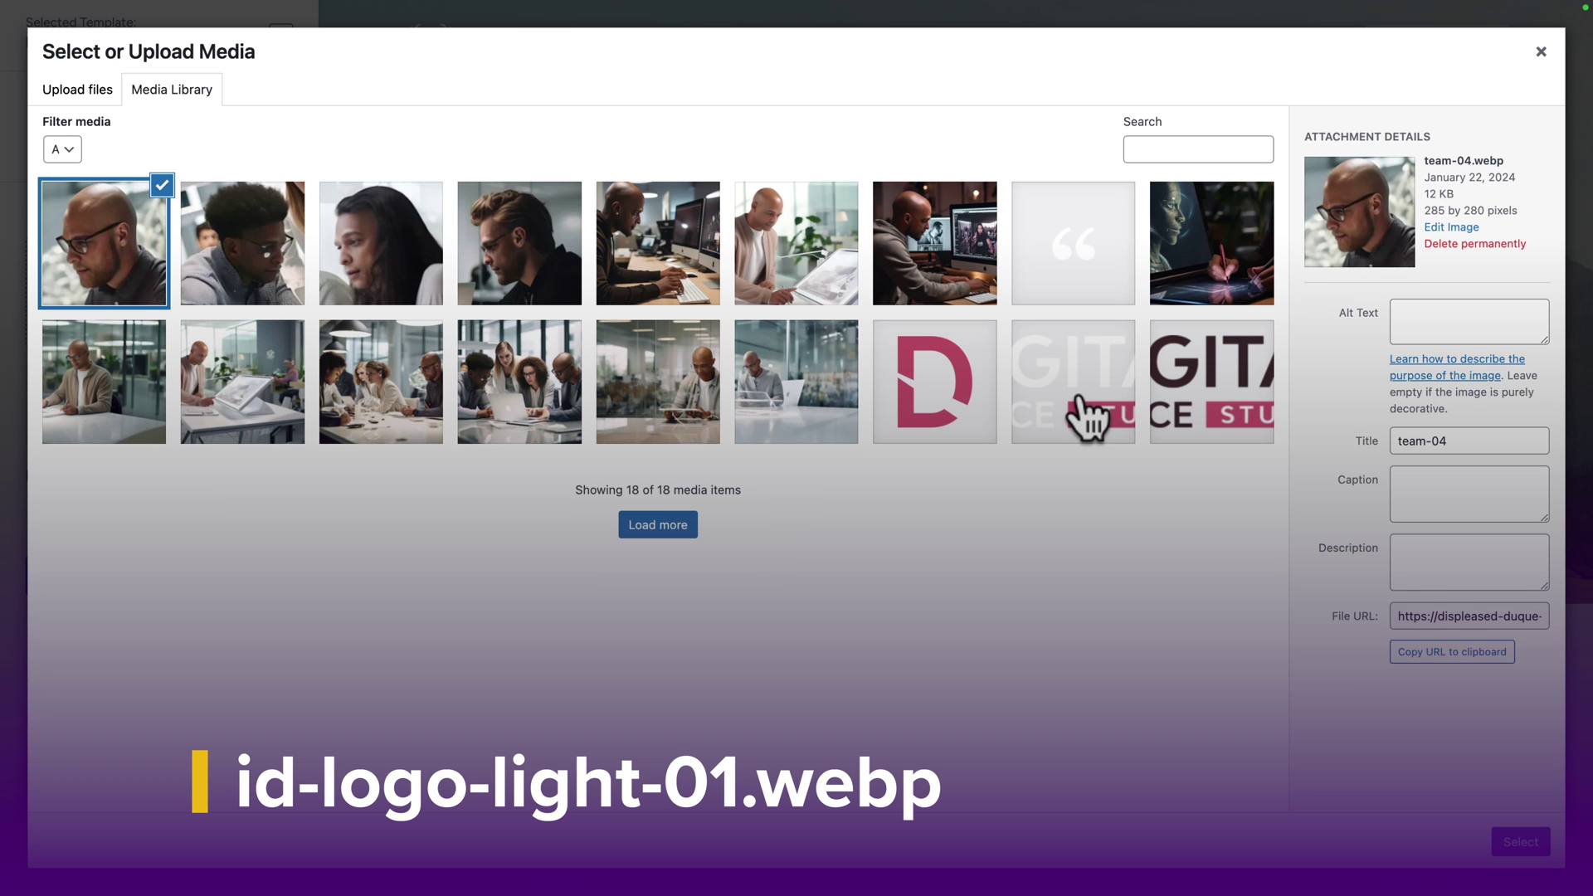
click(1091, 413)
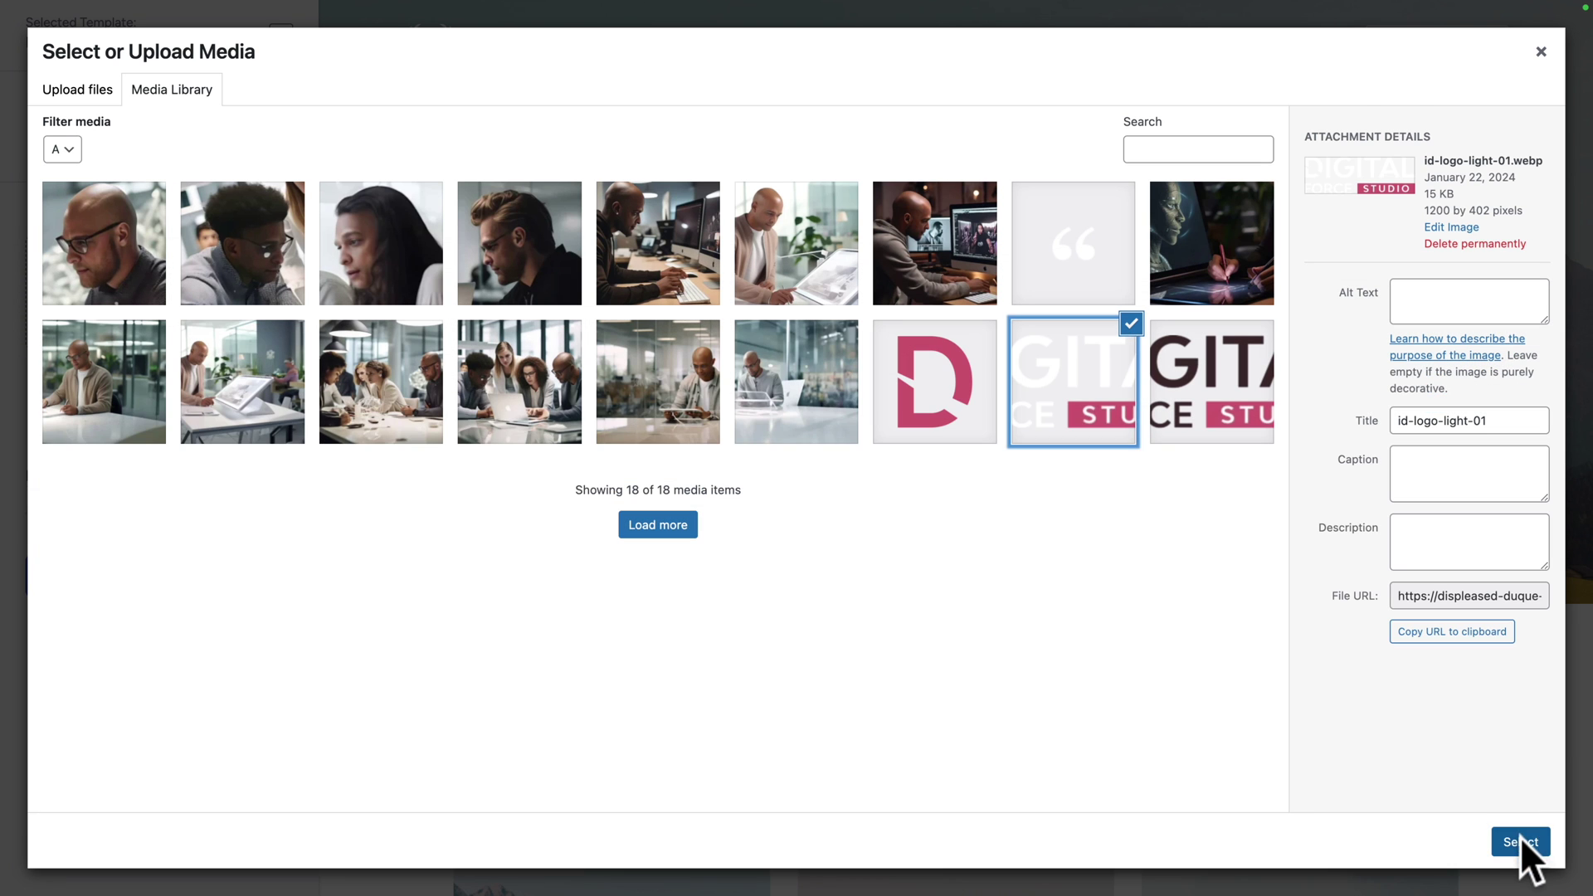
click(1519, 842)
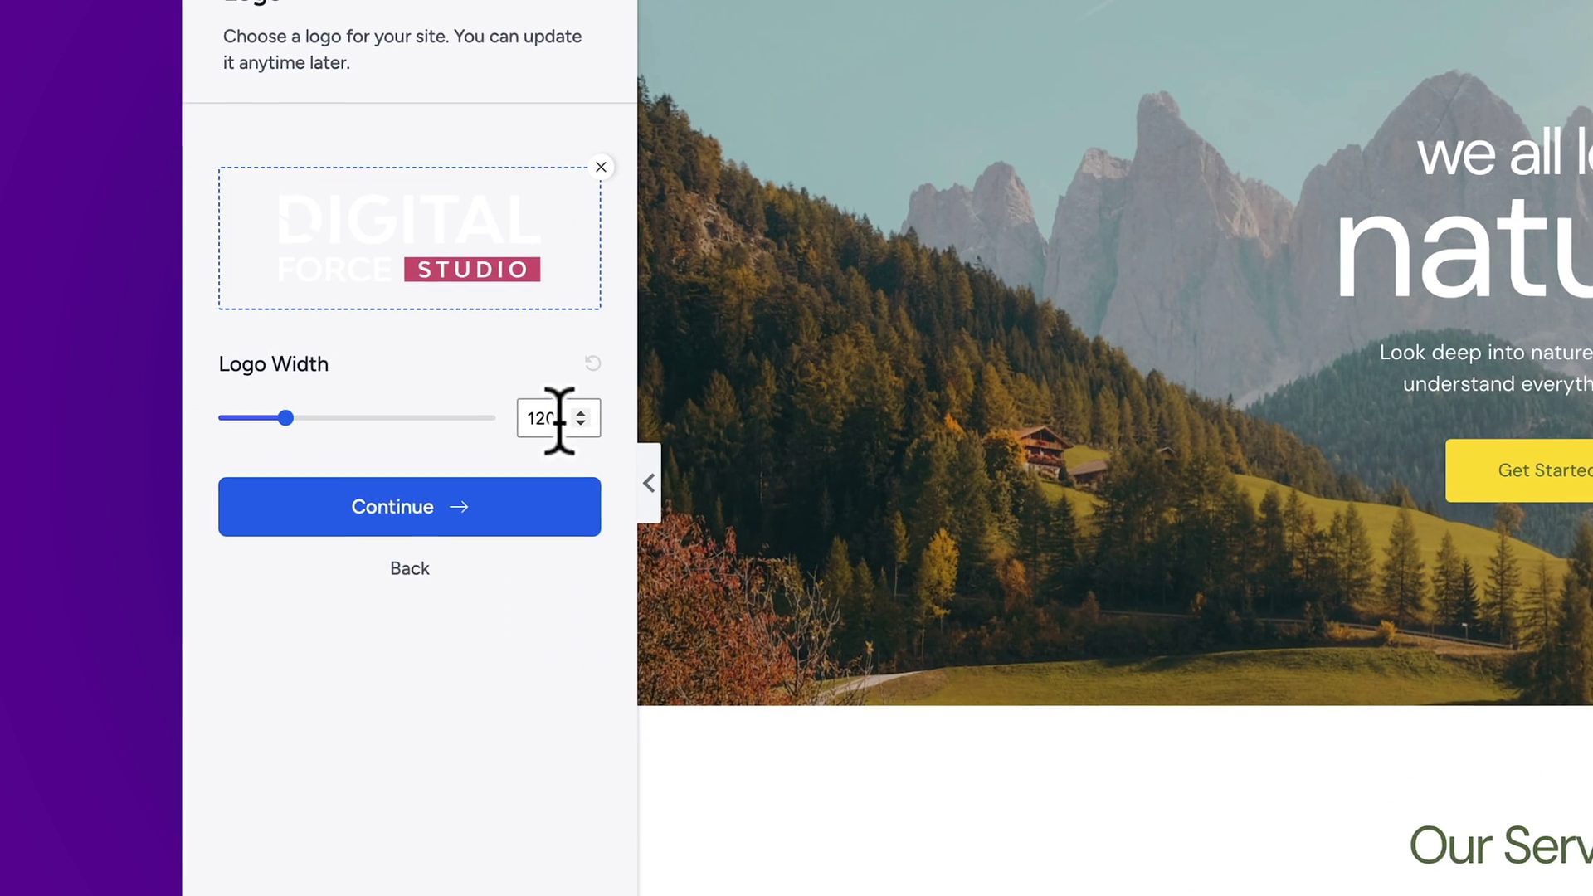
Set the logo width to 160 and keep the template's default colours and fonts.
double_click(262, 404)
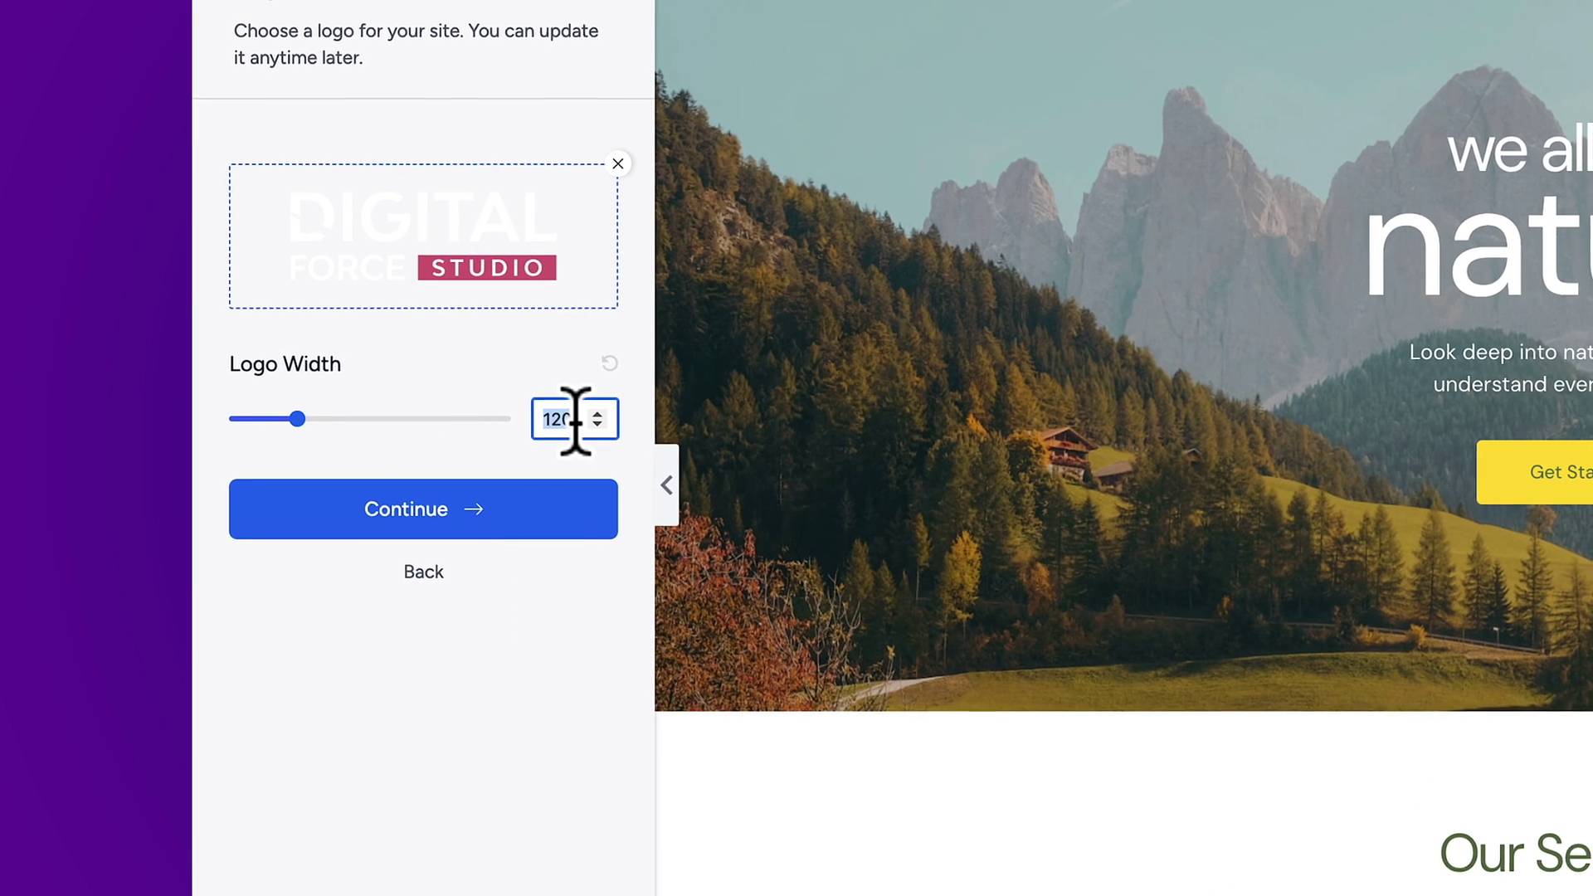
text(160)
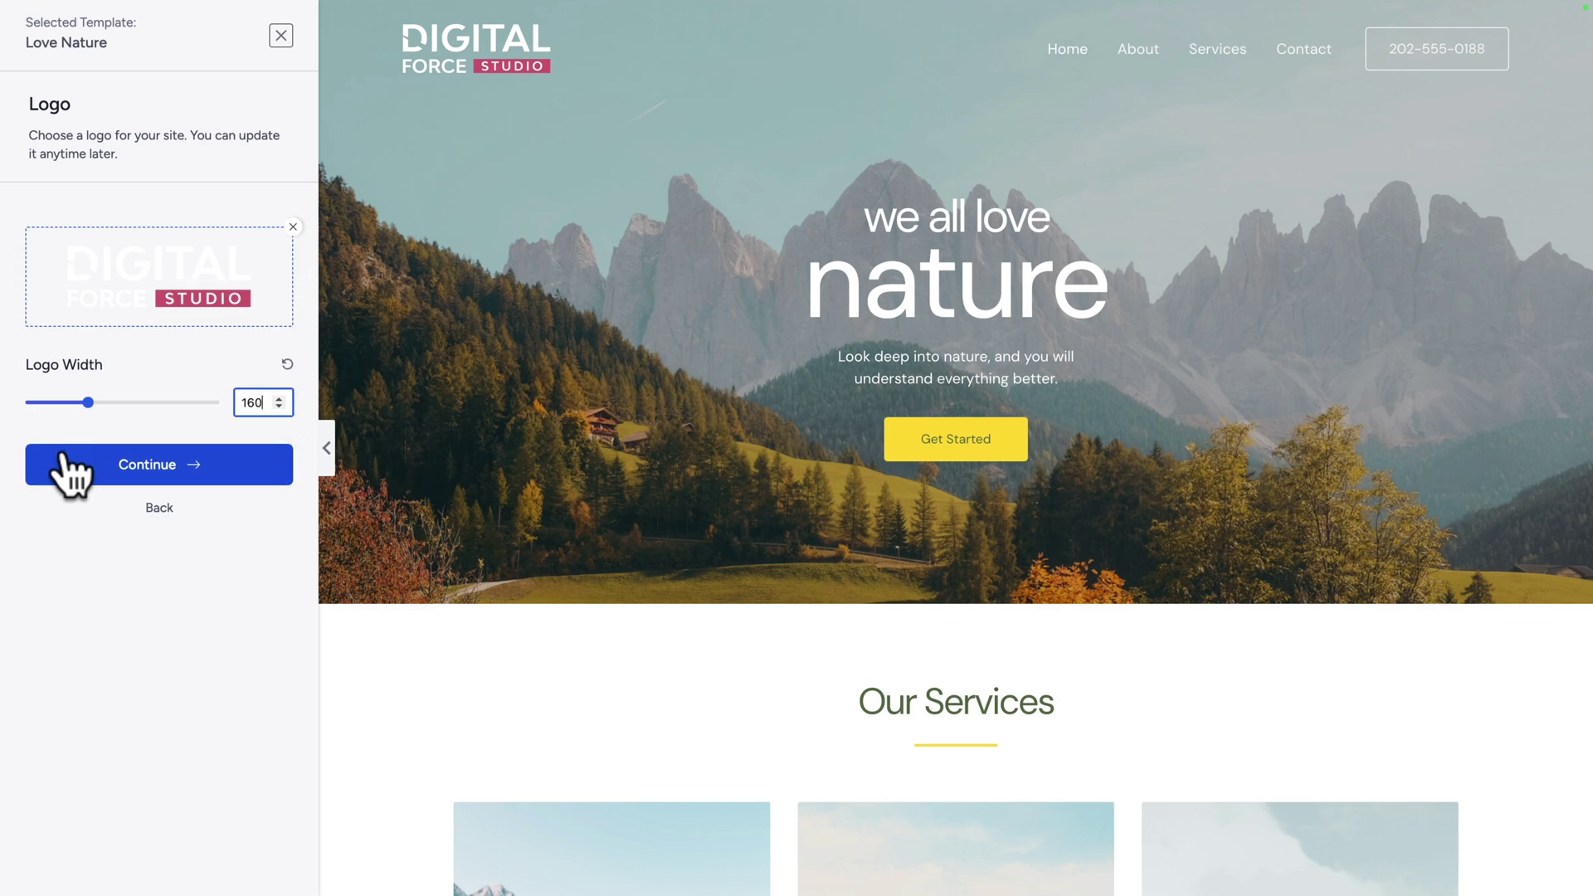
click(64, 465)
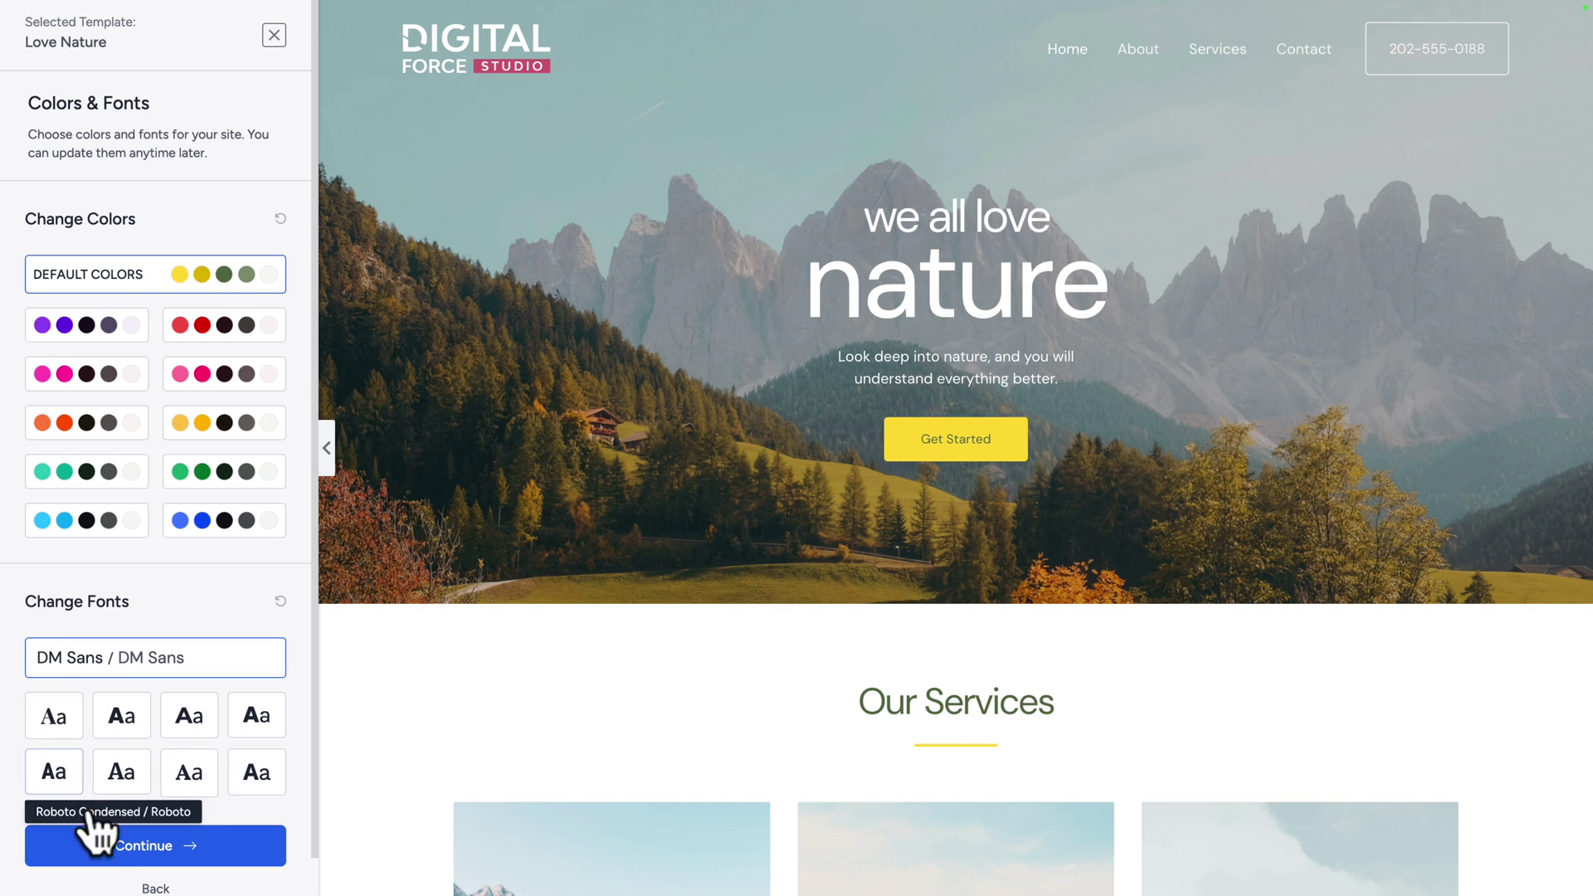
click(136, 845)
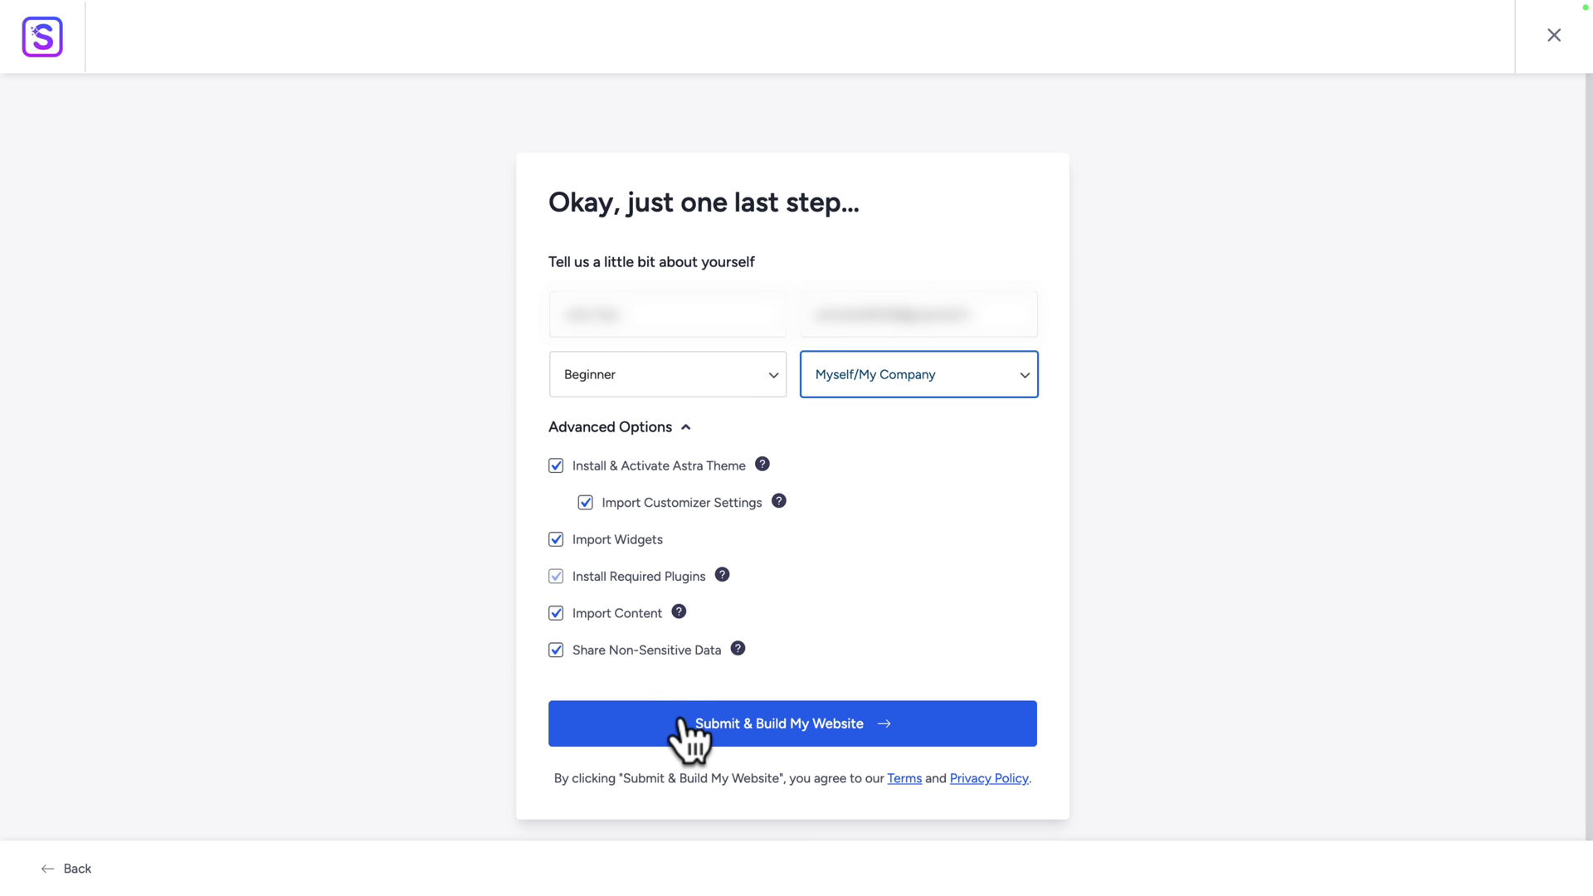
Submit and build the Love Nature site, then view the finished DigitalForce homepage.
click(680, 723)
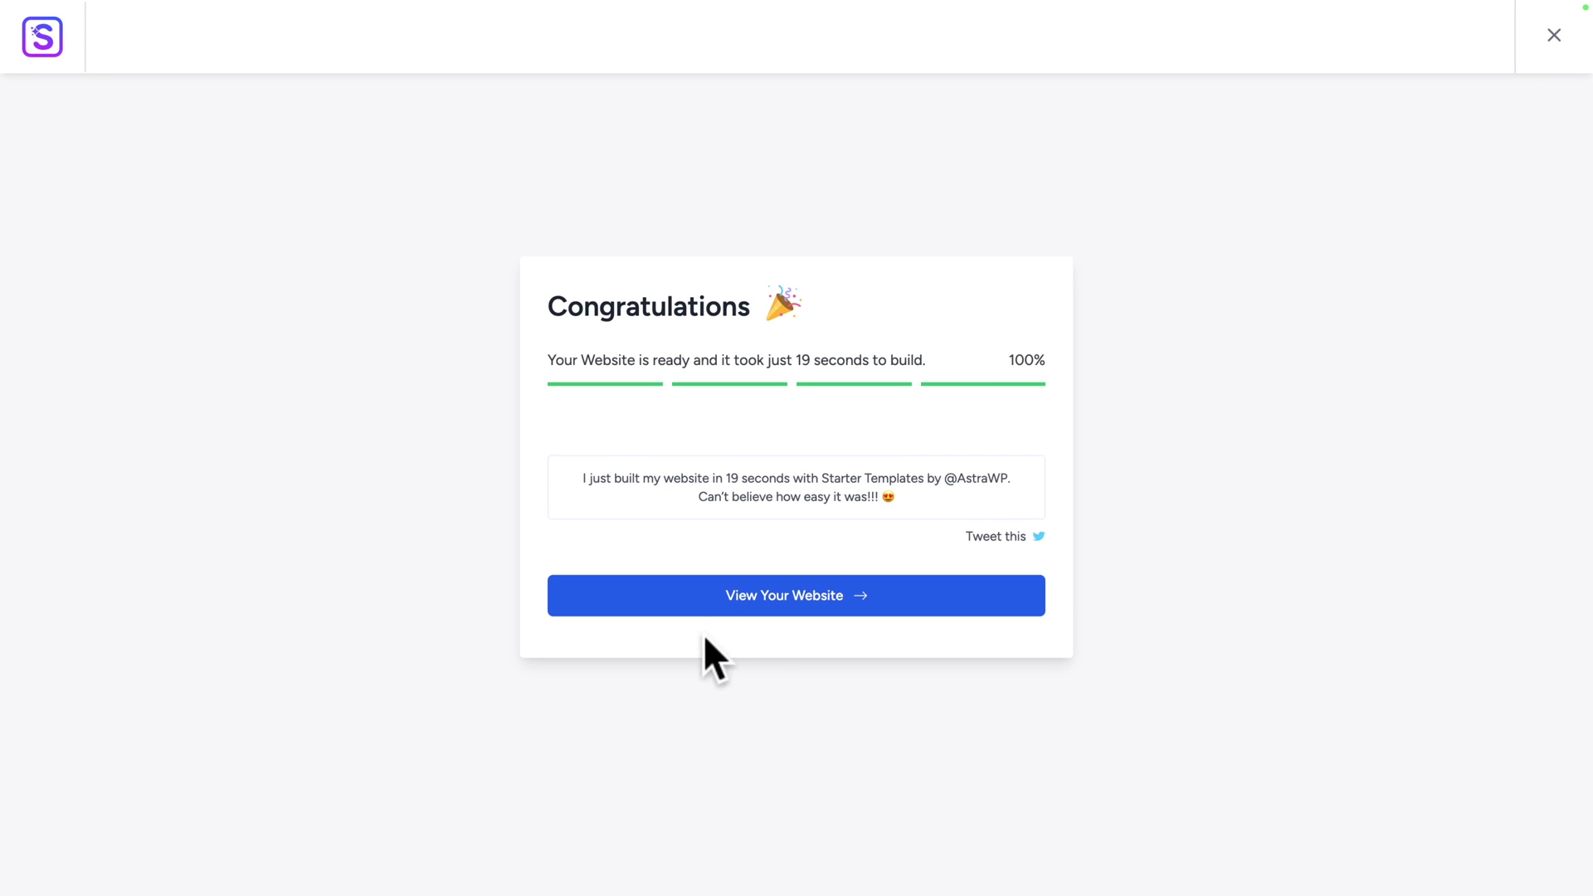
click(715, 607)
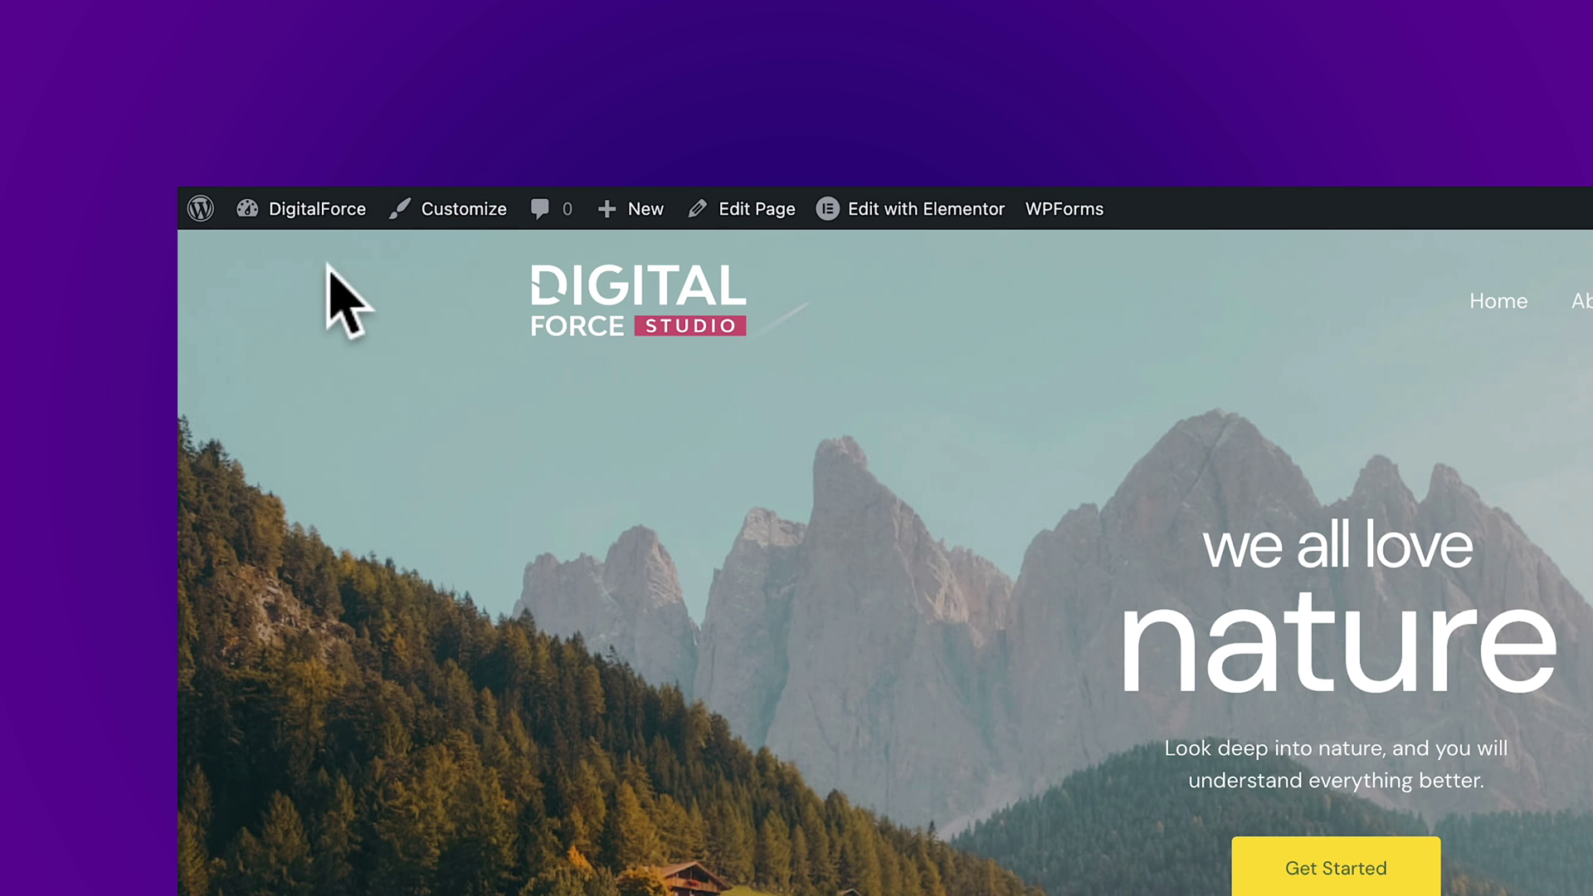
In All Pages, trash the Sample Page and open the Privacy Policy draft for editing.
mouse_move(249, 218)
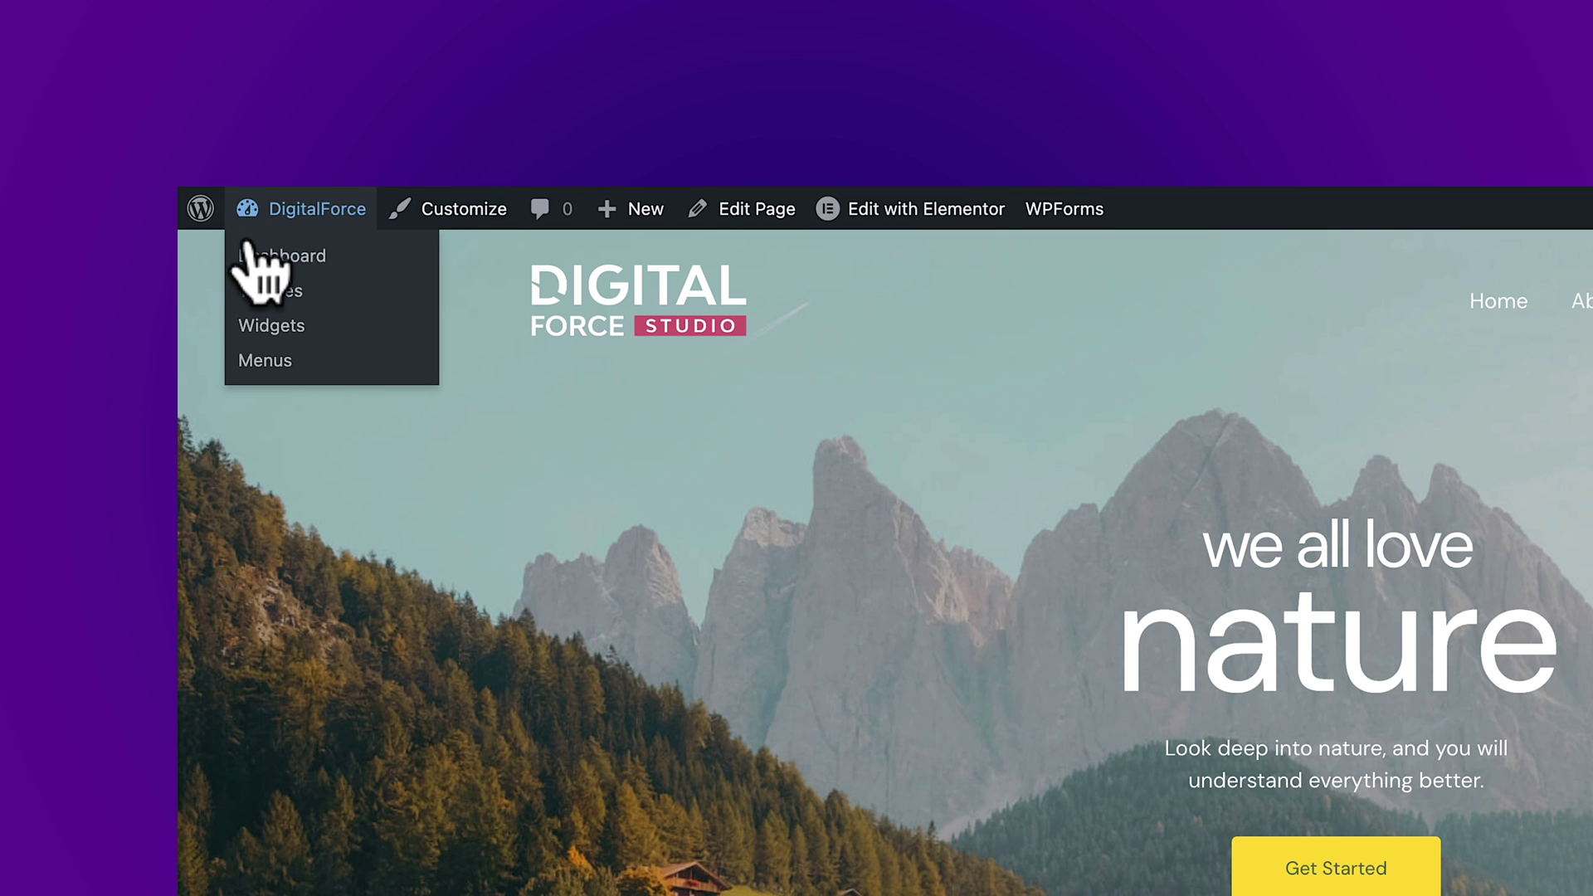
click(247, 253)
mouse_move(87, 234)
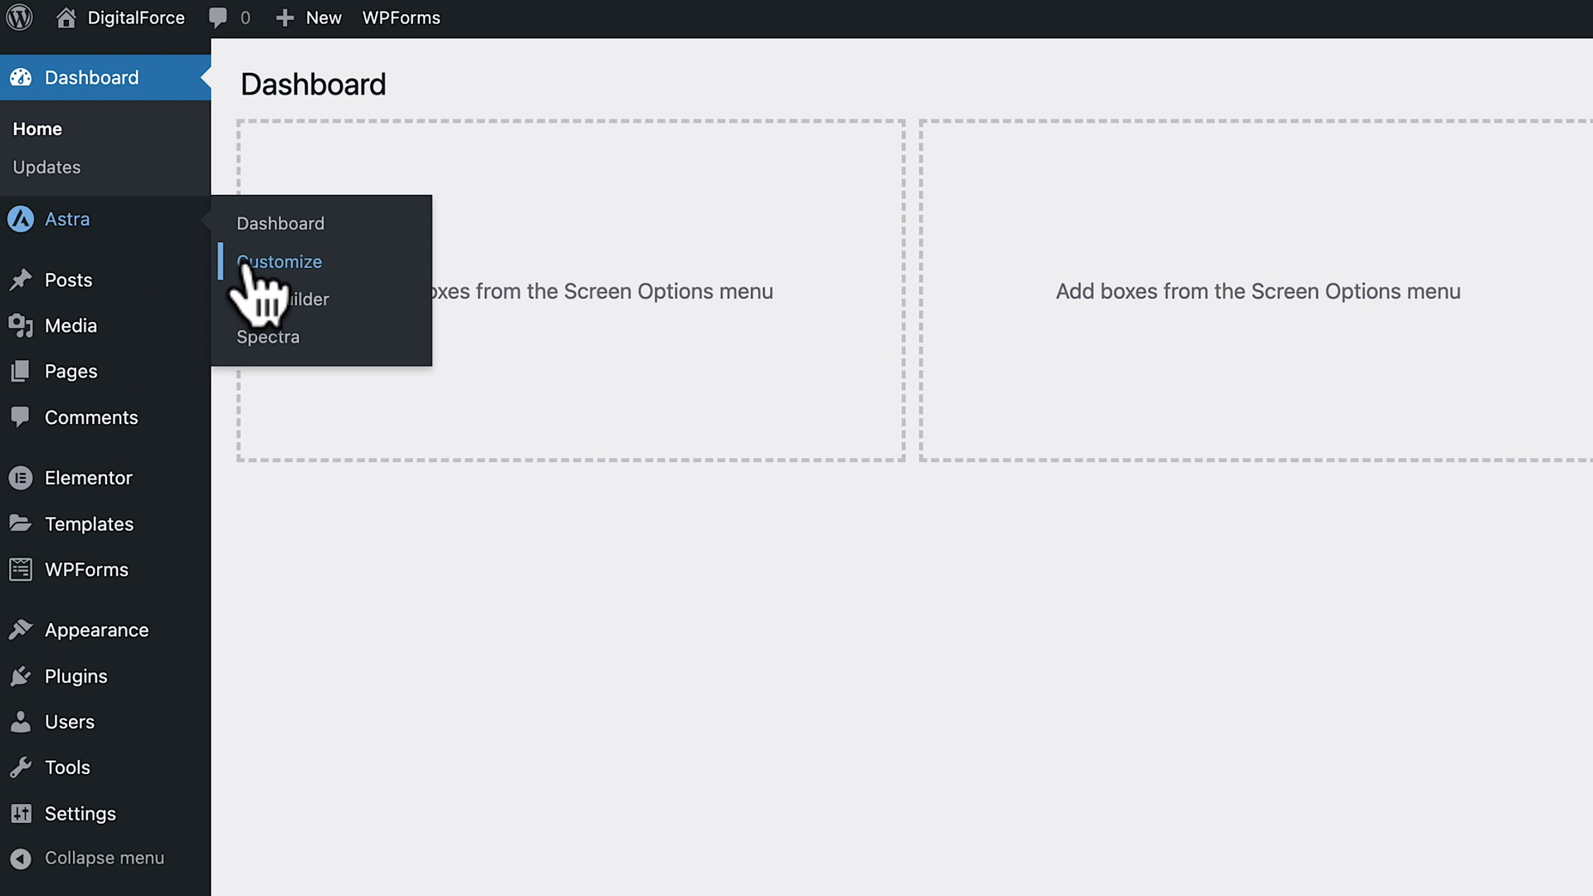
click(70, 380)
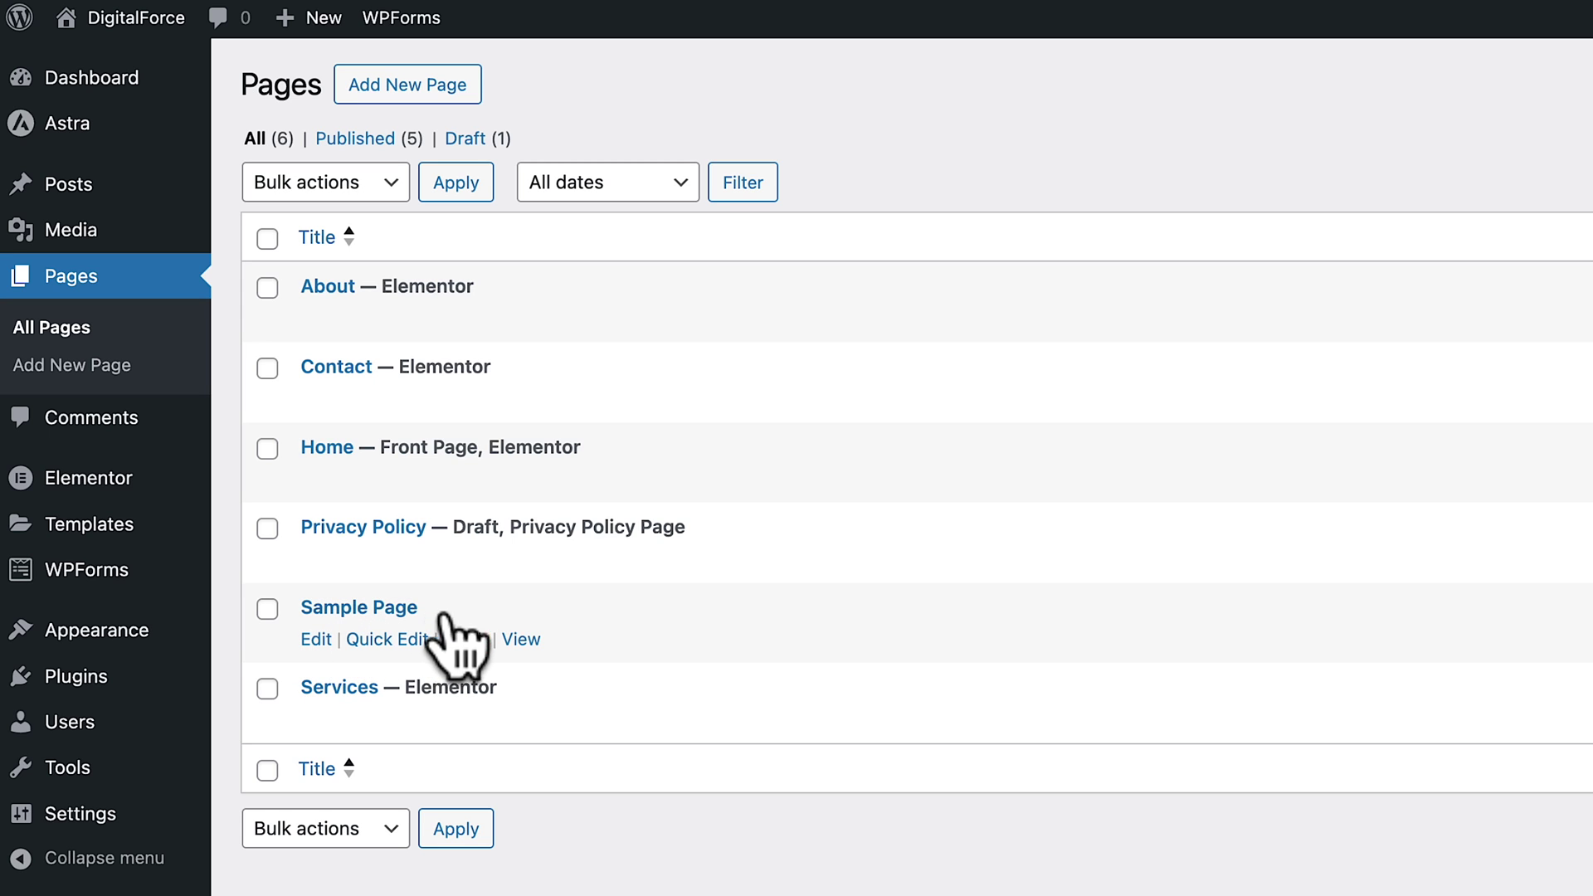
click(466, 640)
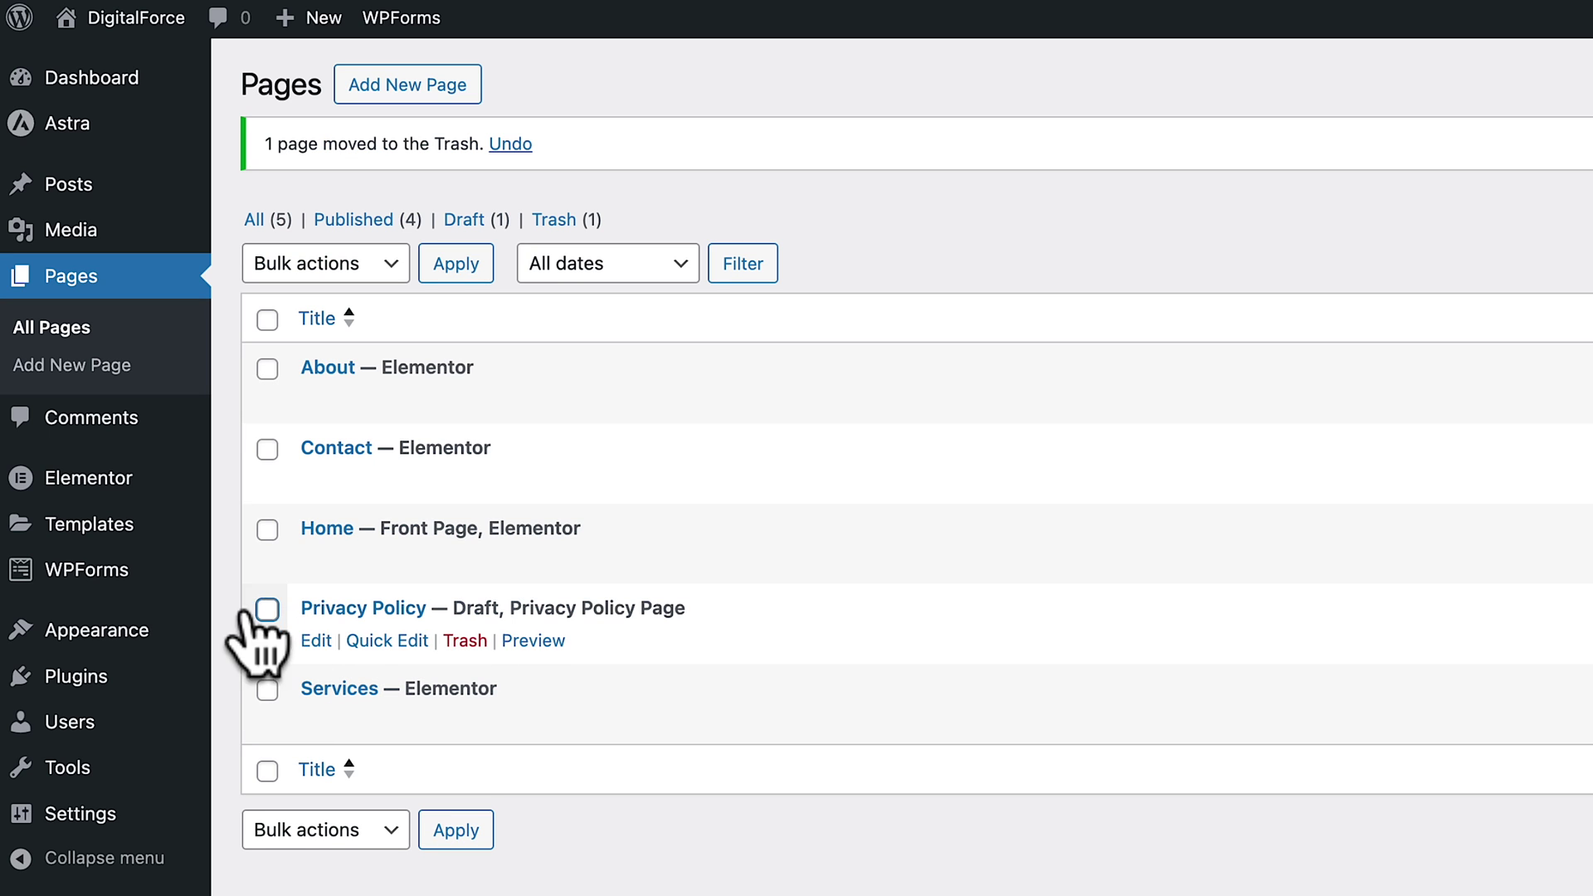
mouse_move(259, 608)
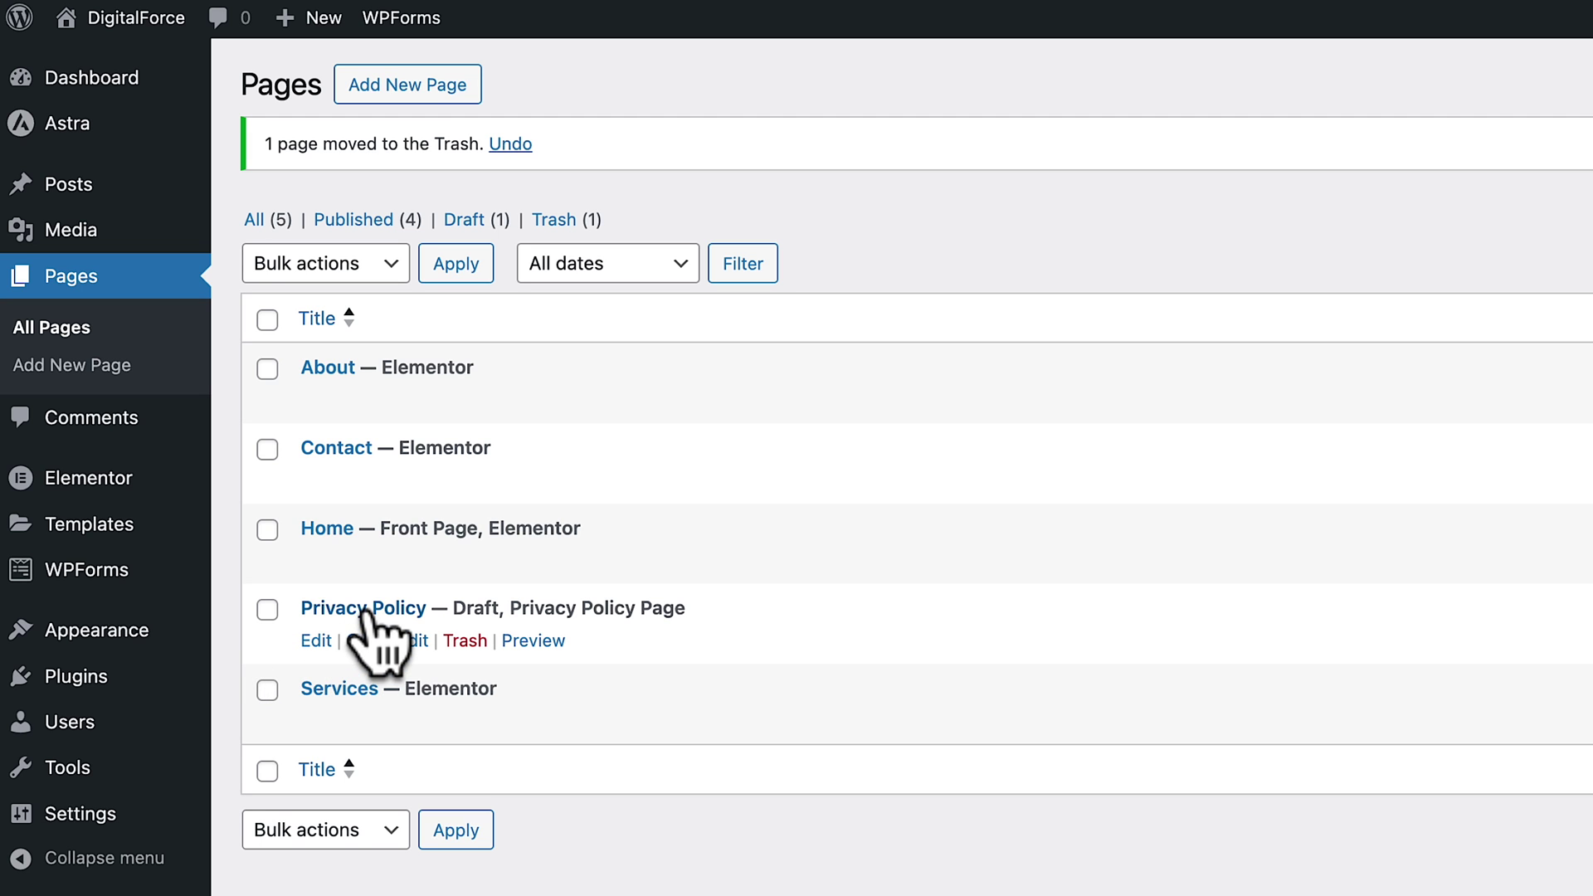
click(315, 642)
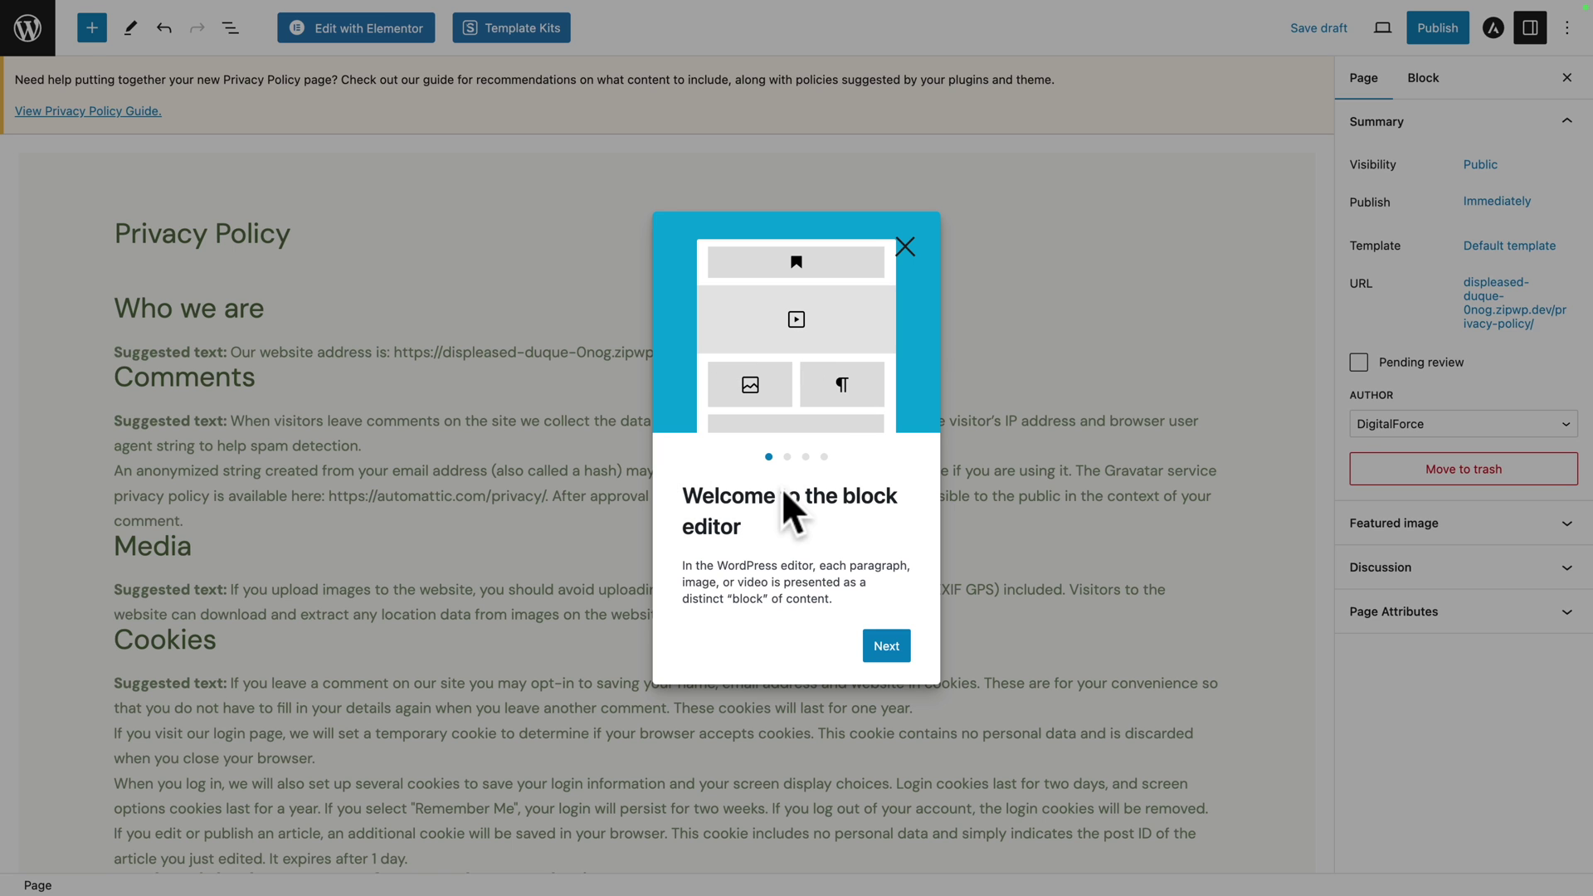
Dismiss the editor welcome tour, publish the Privacy Policy page, and return to Pages.
click(904, 247)
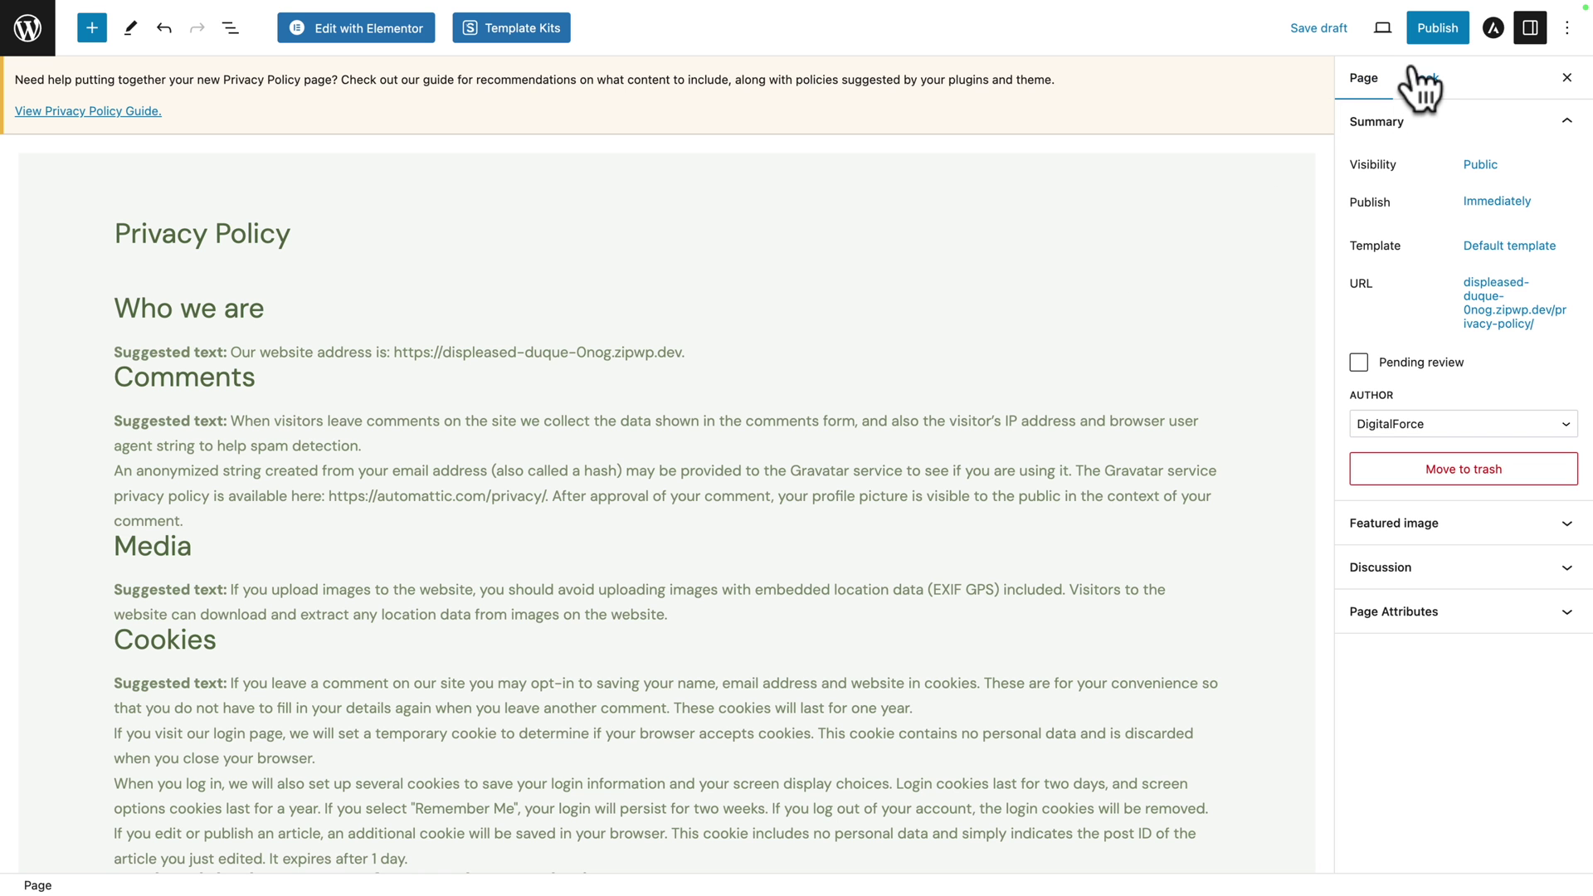
click(625, 453)
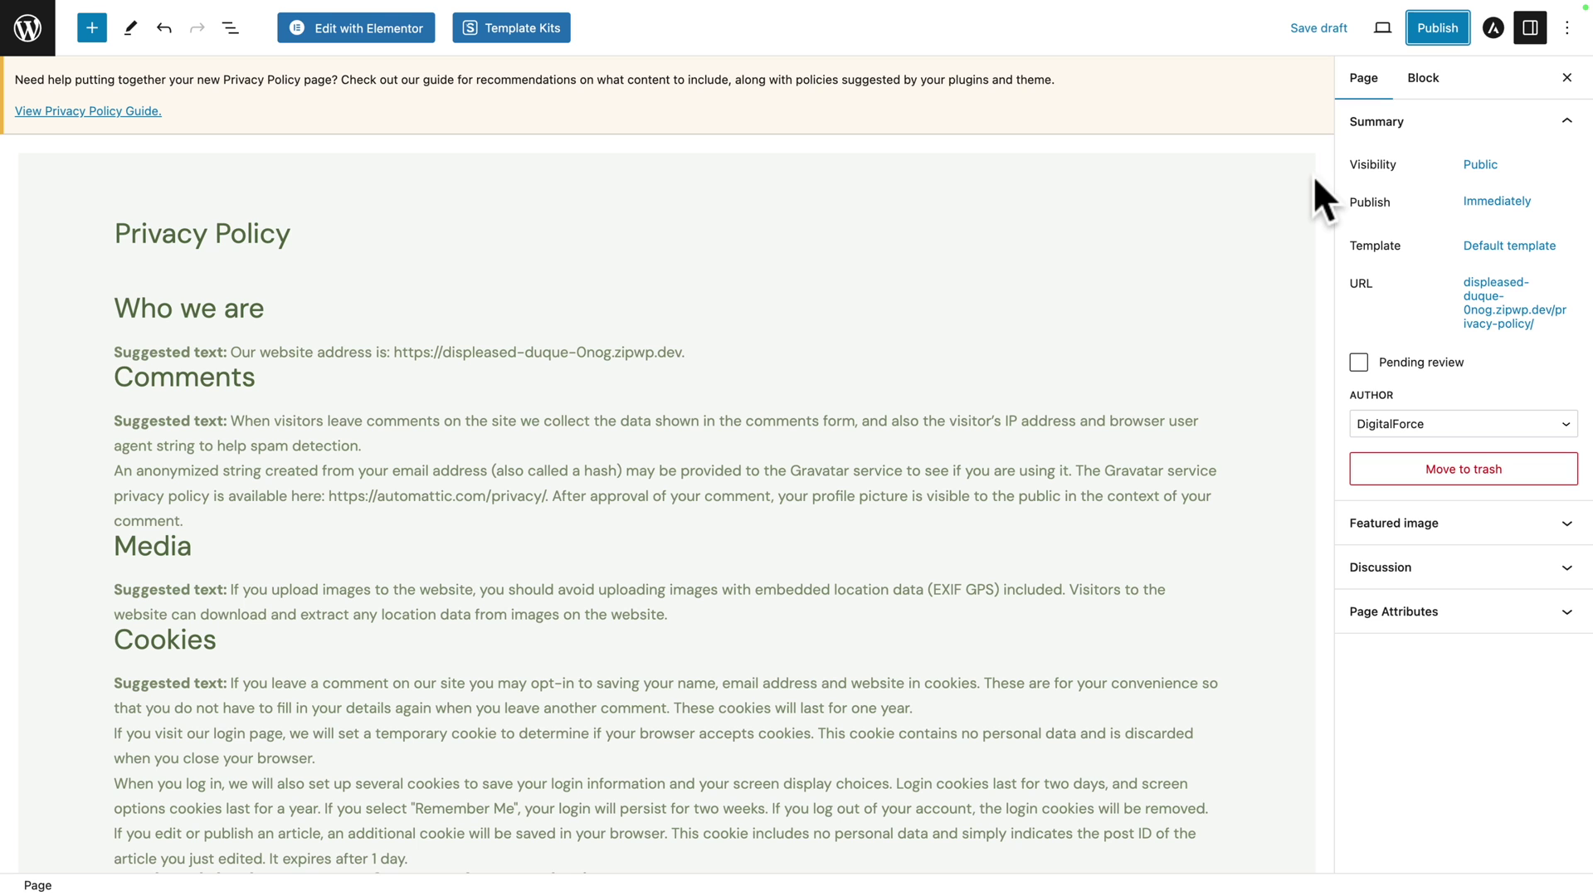
click(1448, 33)
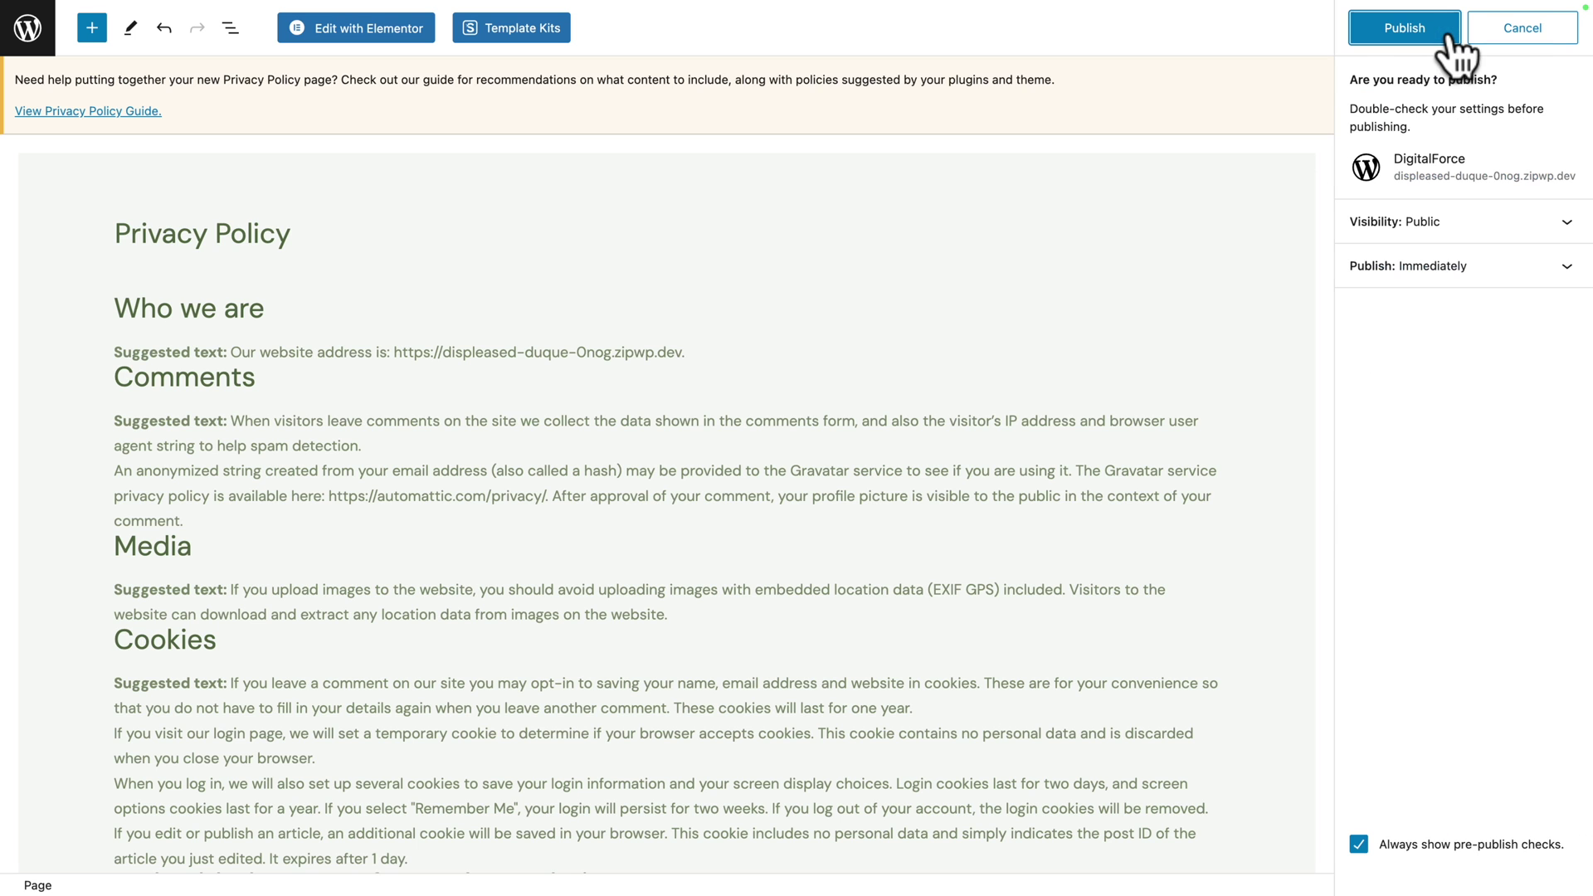
click(1402, 35)
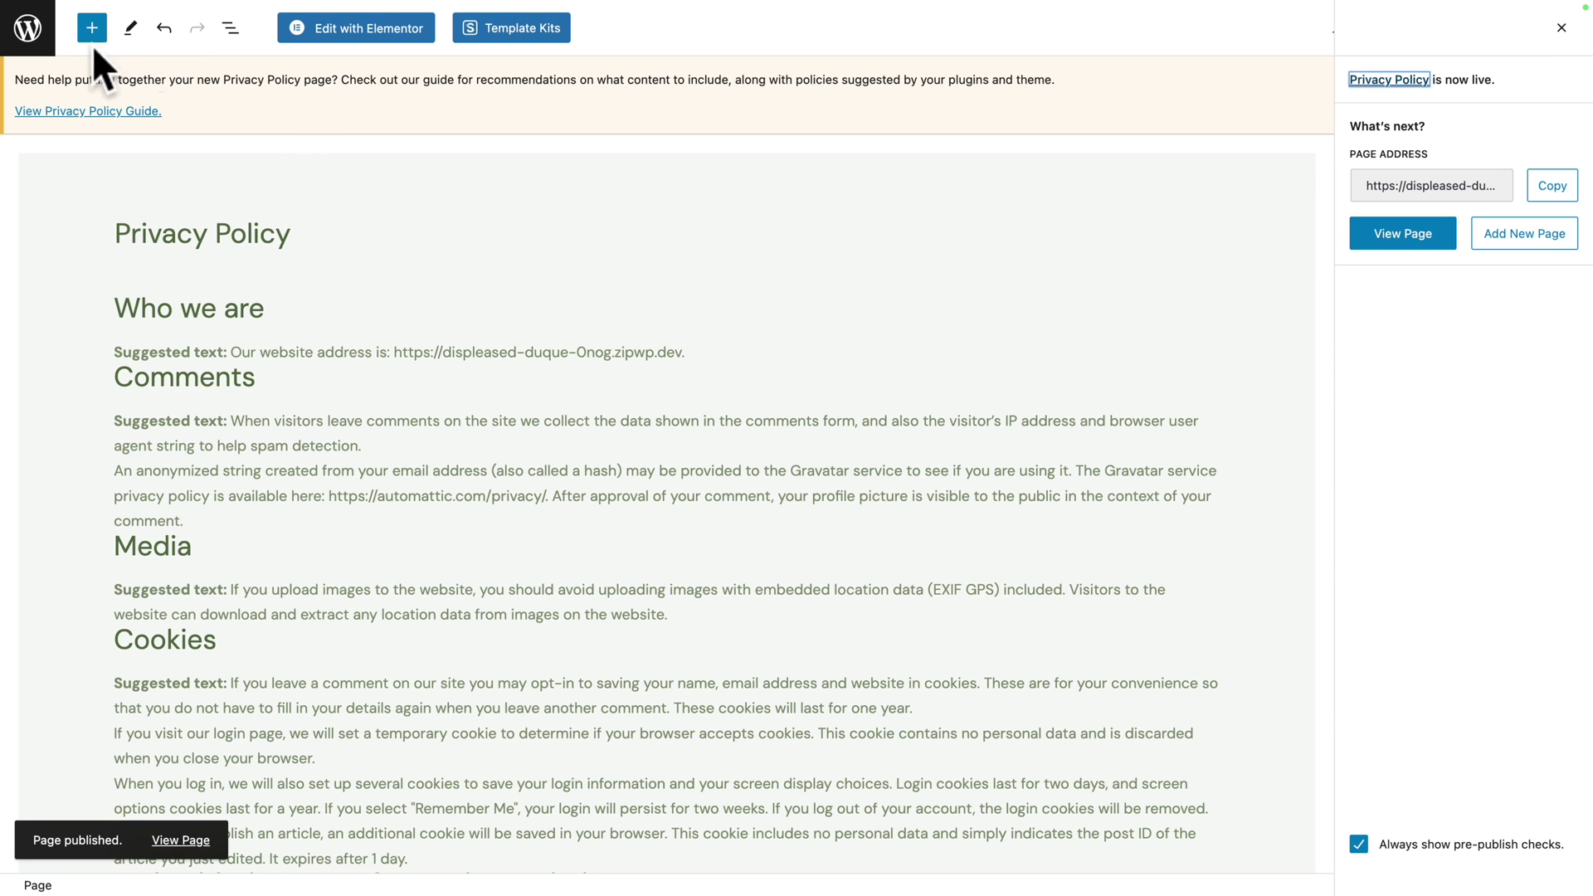
click(37, 46)
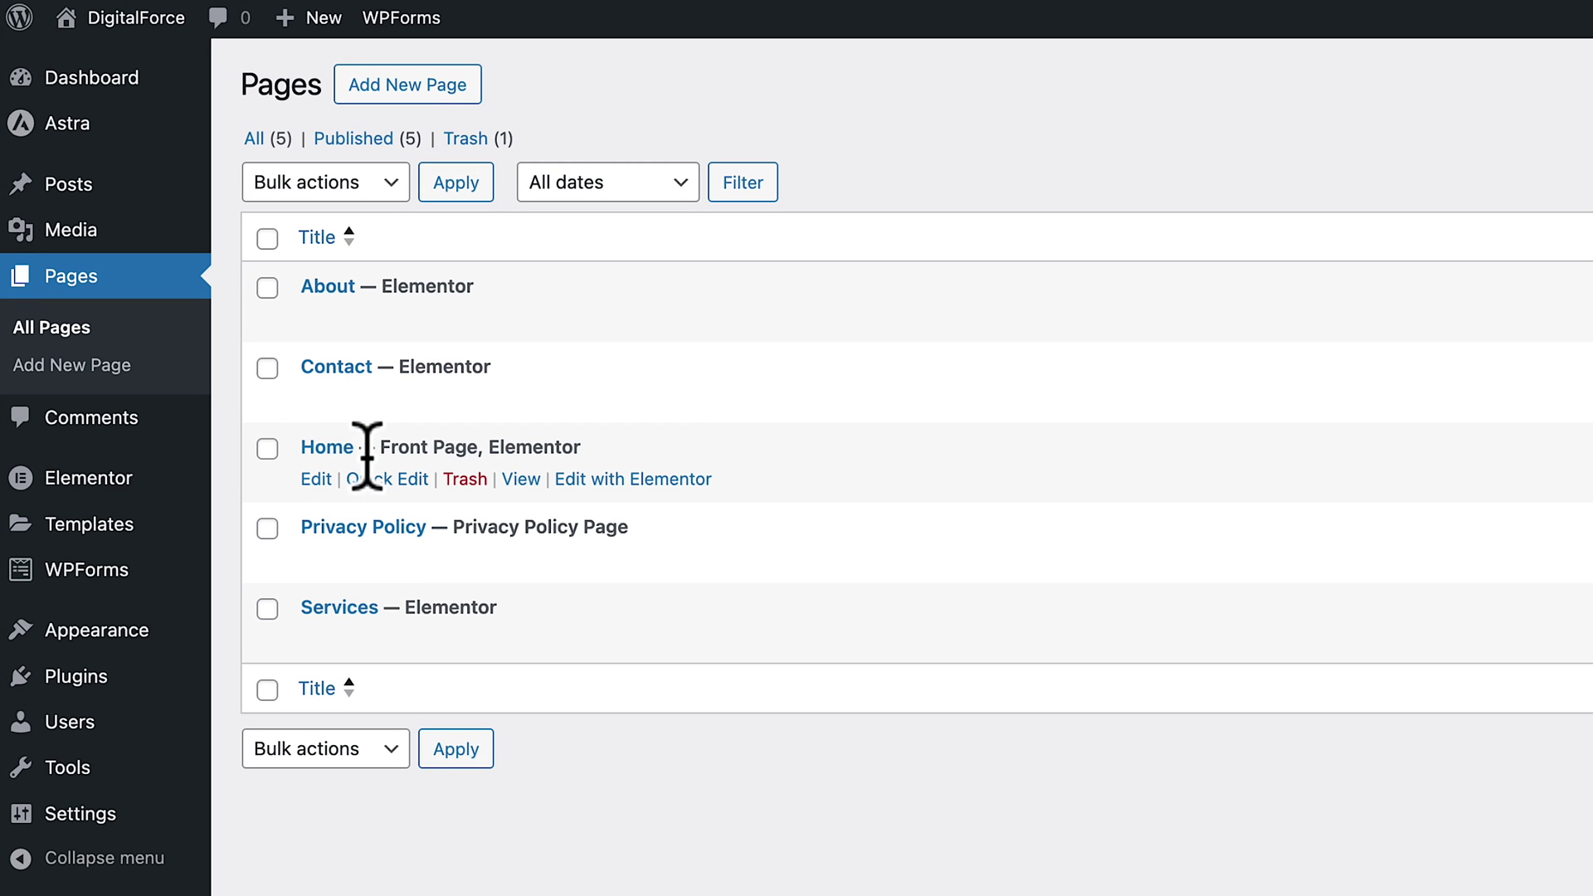
Quick Edit the Home page to order 1 and the About page to order 2.
click(373, 480)
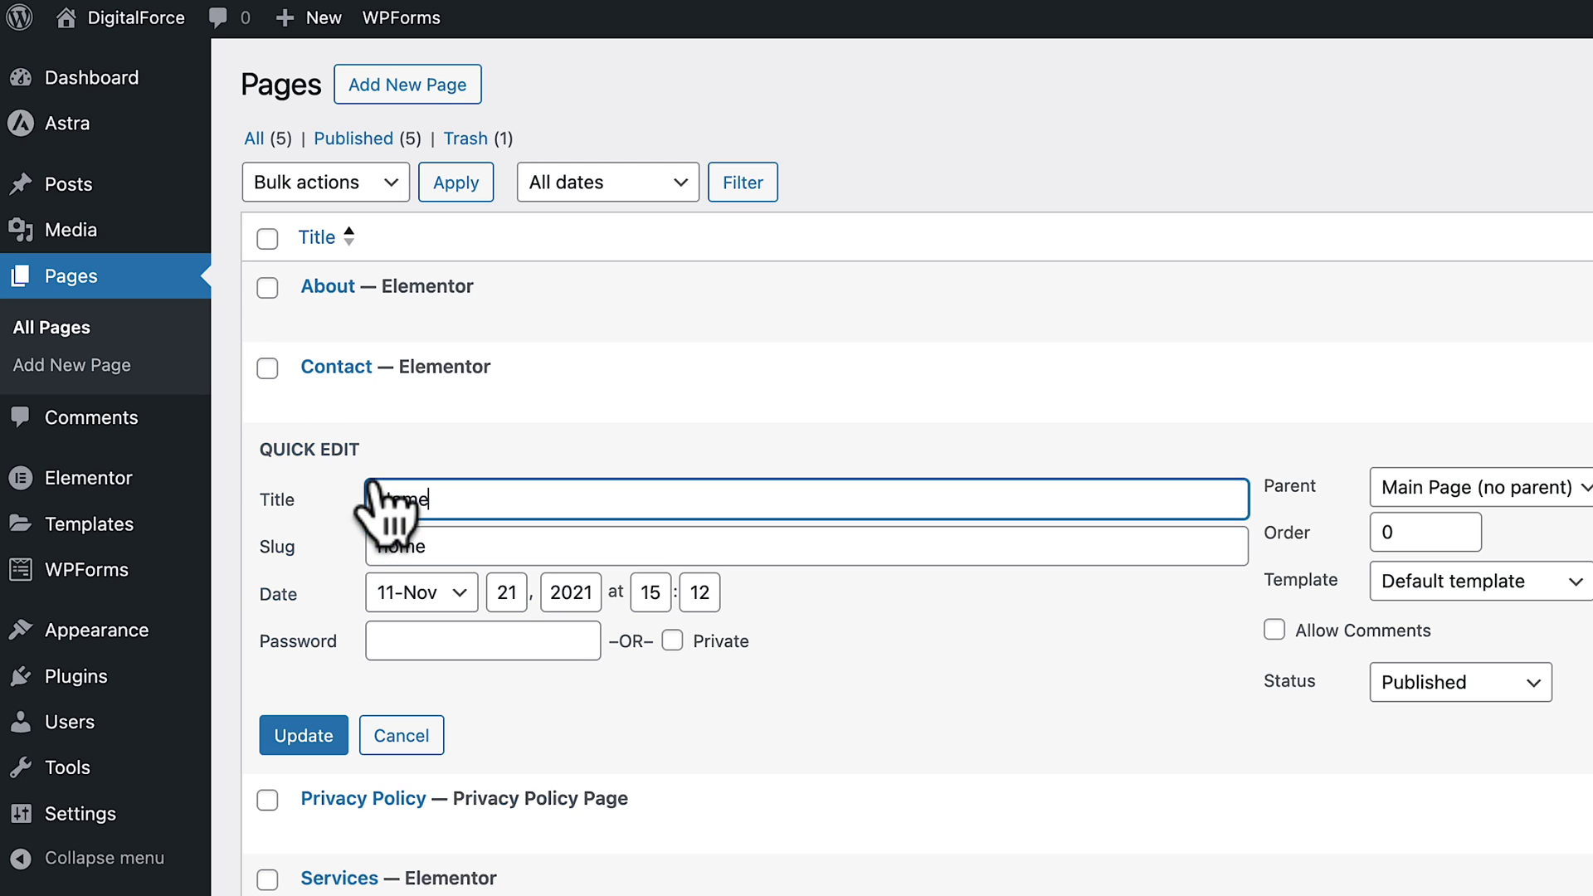
click(1390, 532)
key(BackSpace)
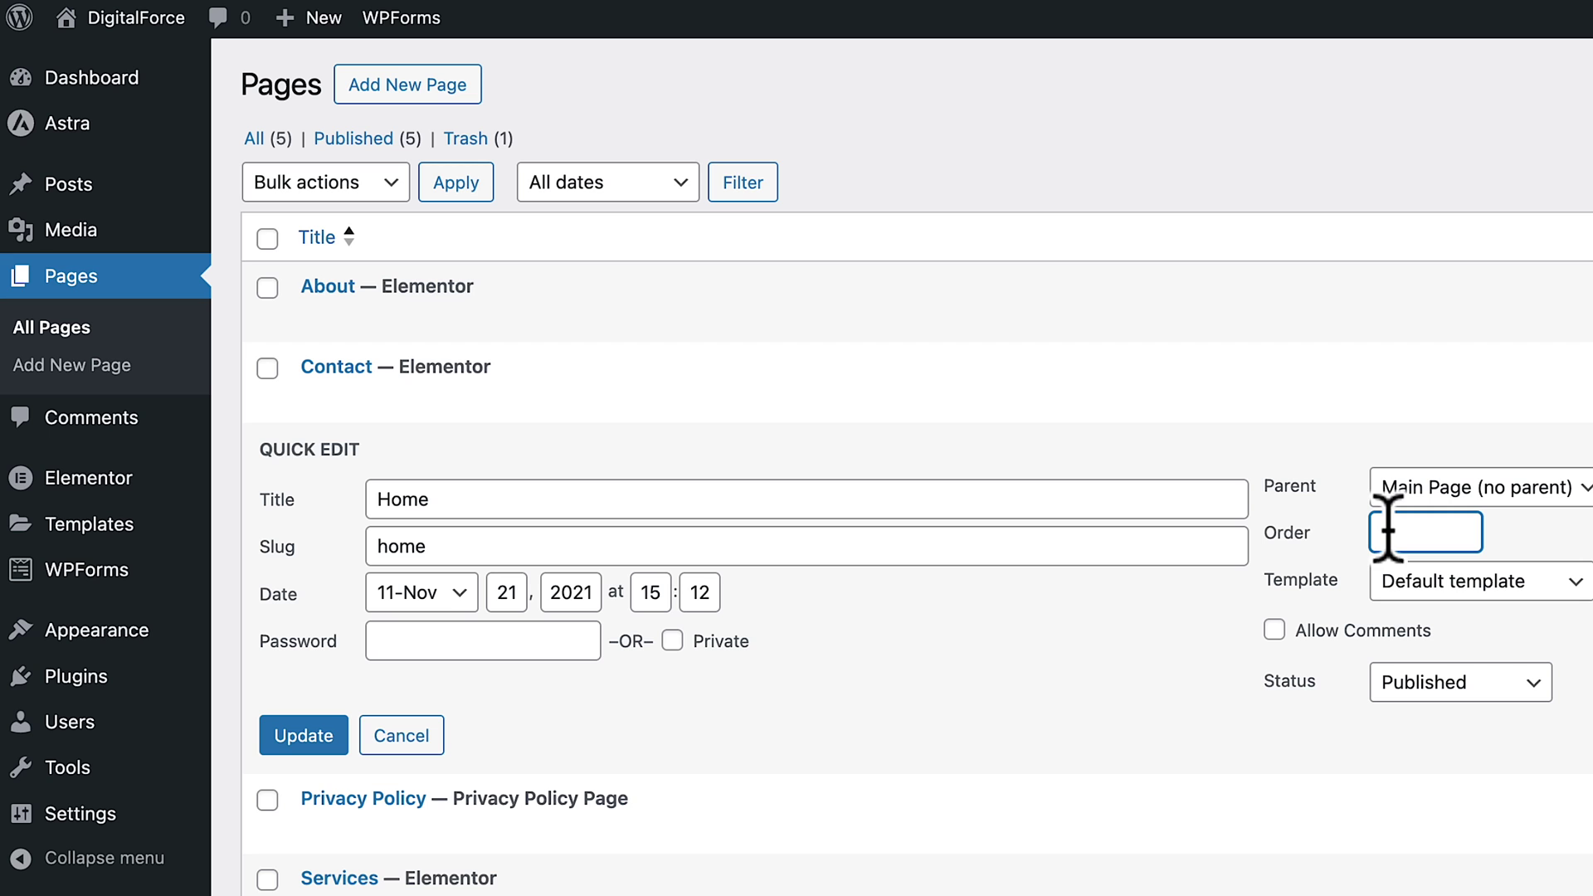
text(1)
click(320, 739)
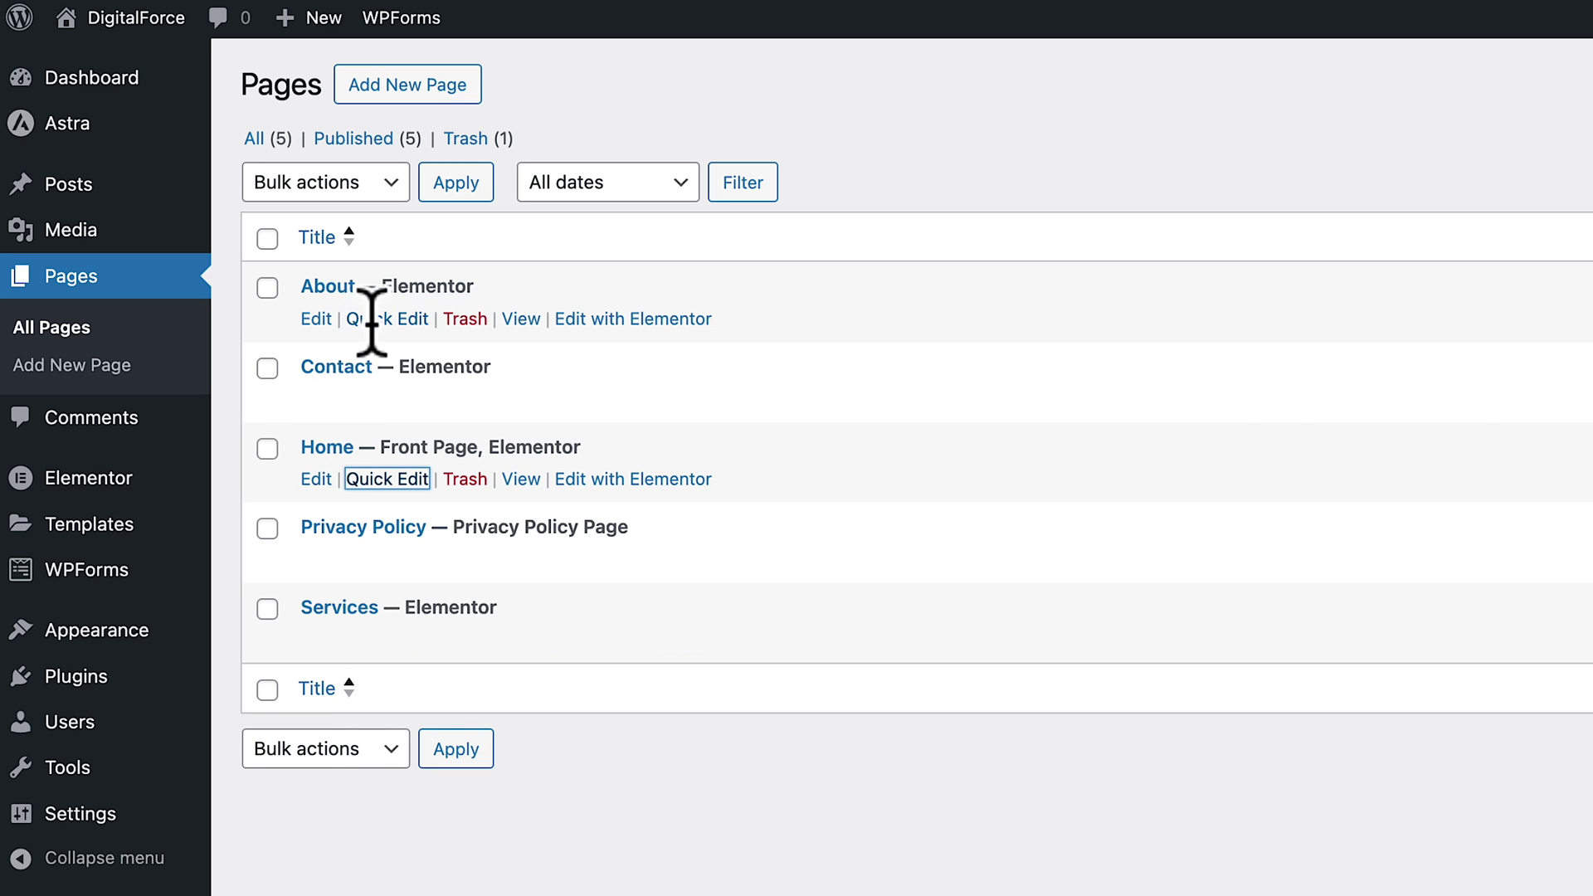
click(374, 318)
double_click(1417, 372)
text(2)
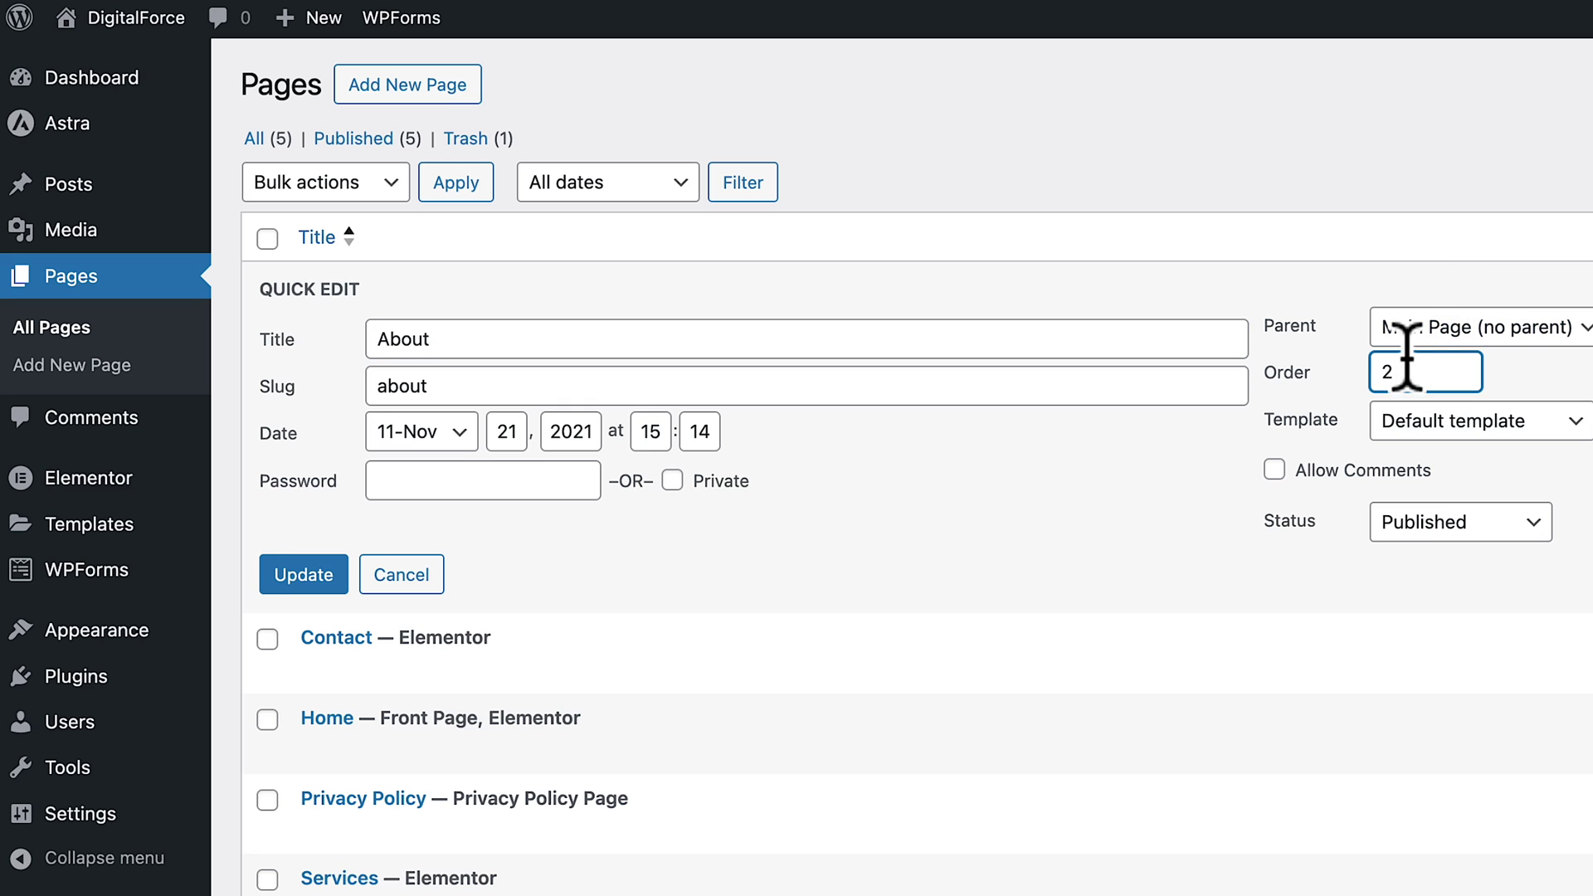
click(301, 574)
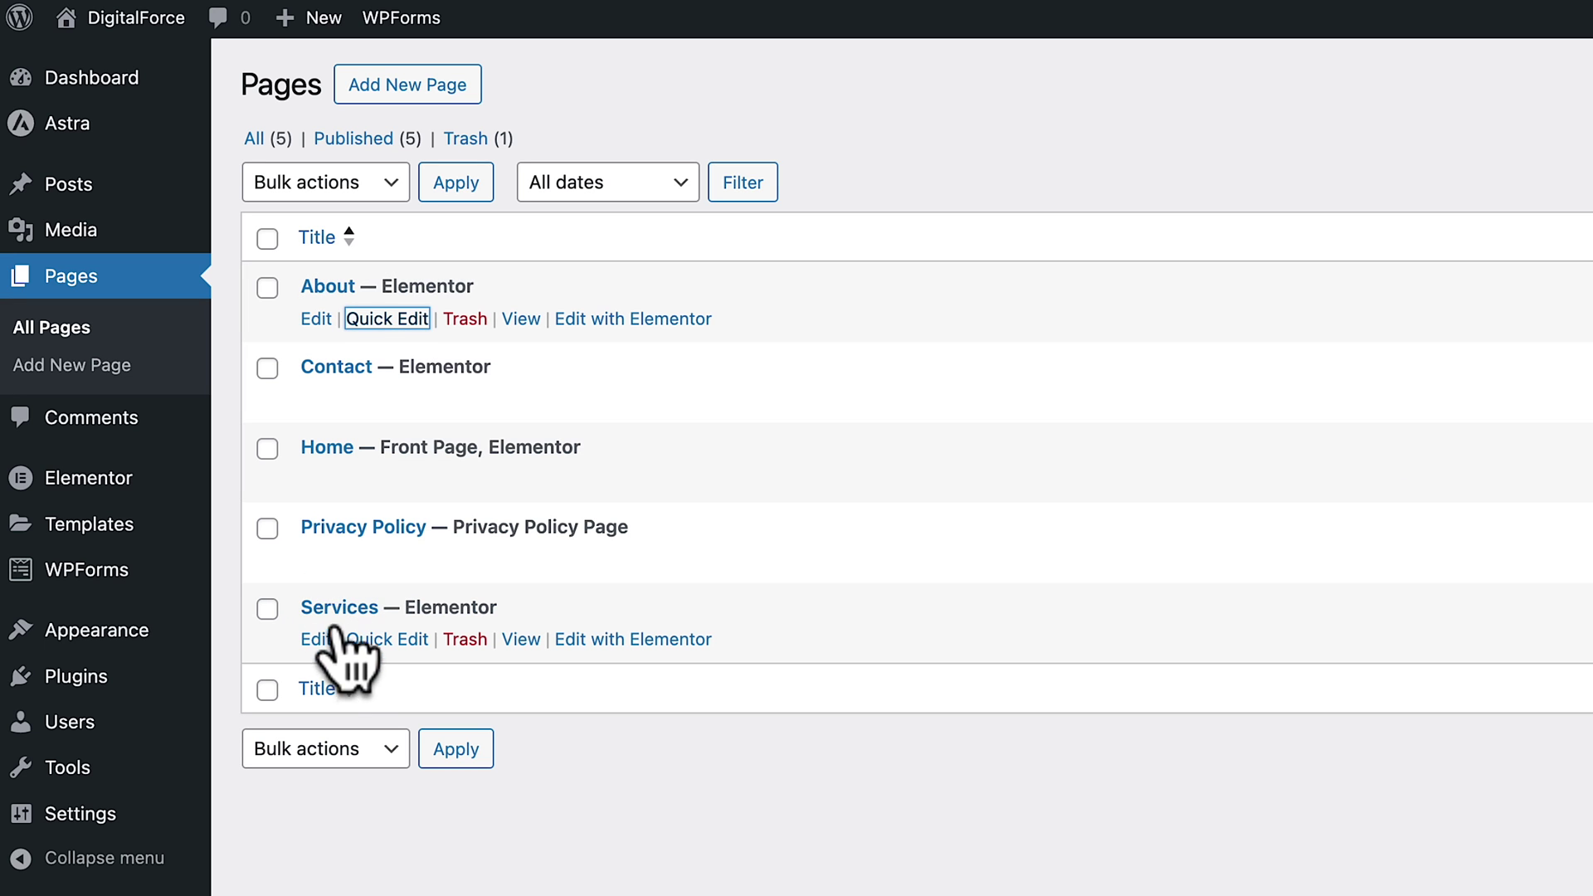
Set order values for Services, Contact and Privacy Policy (10), then reload the Pages list.
click(371, 640)
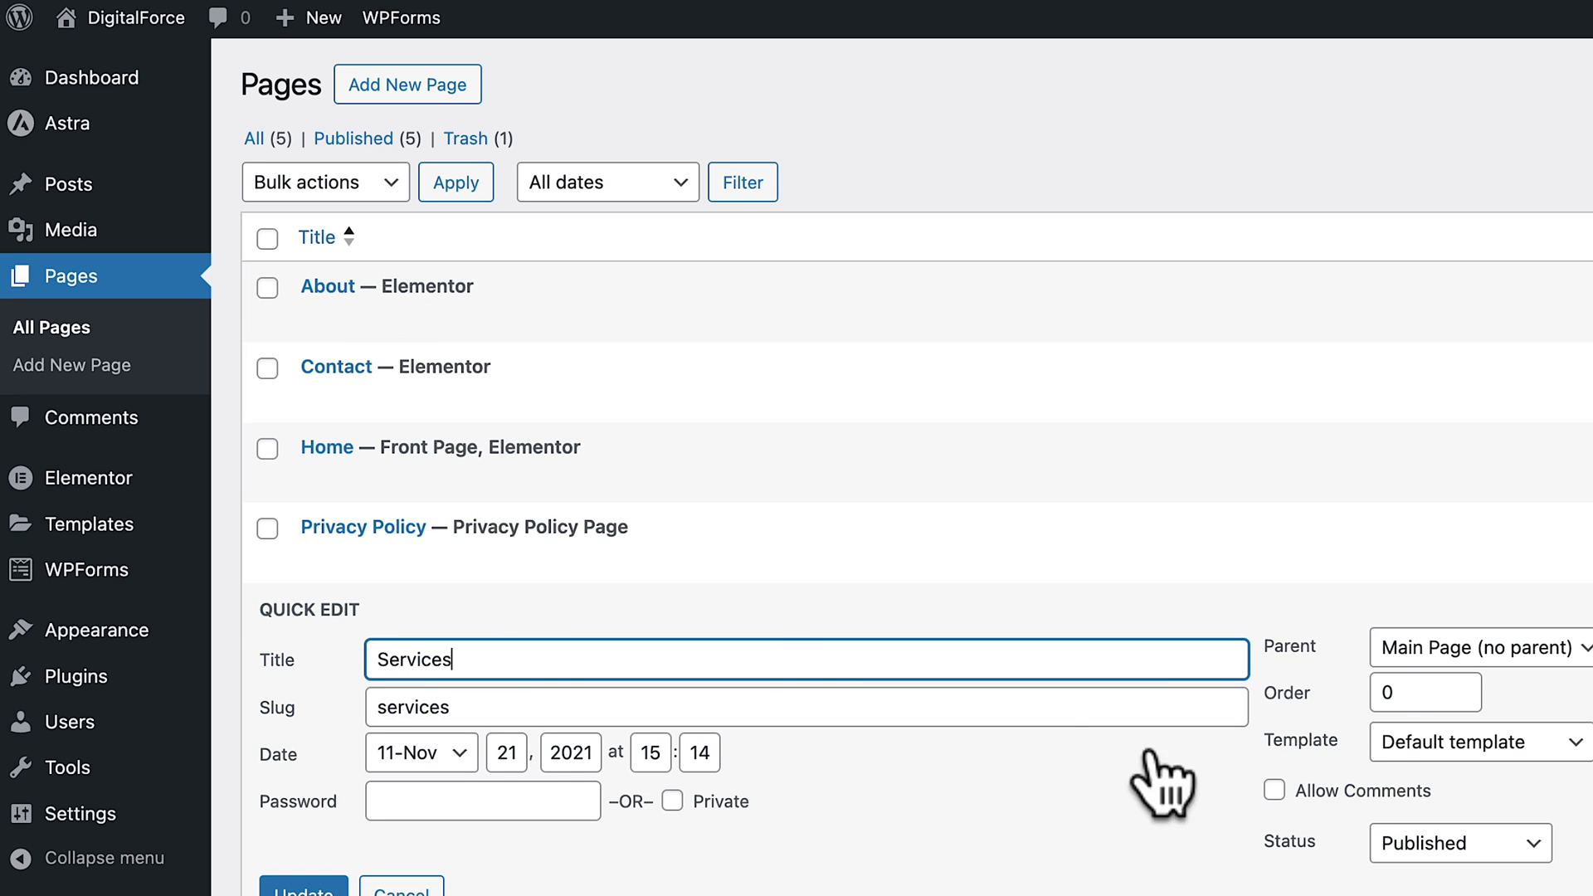
click(1382, 691)
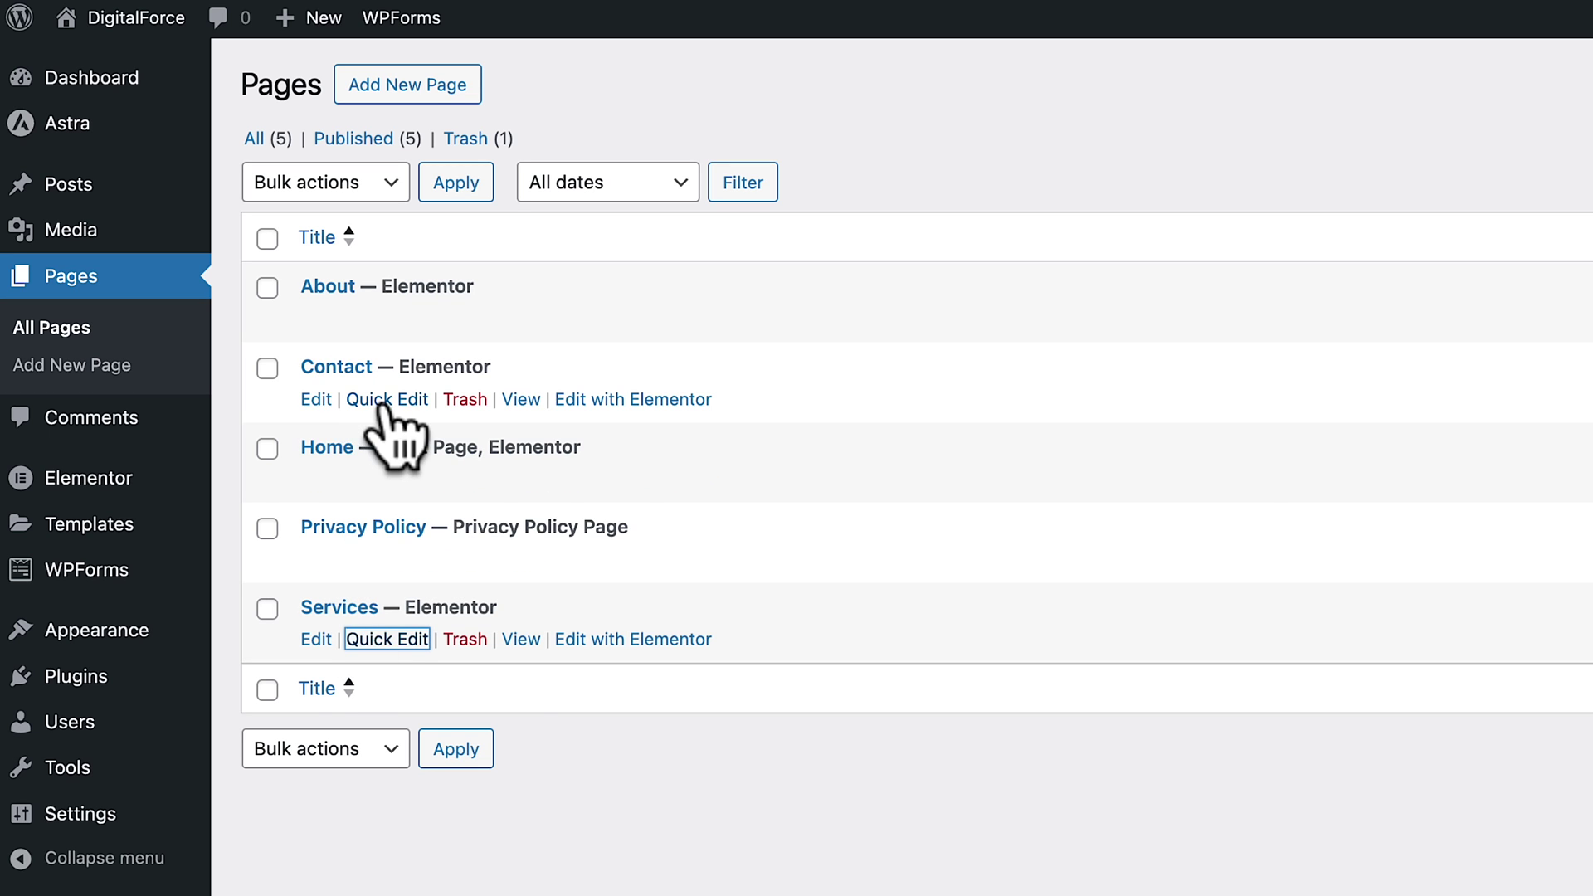
click(382, 402)
click(1382, 452)
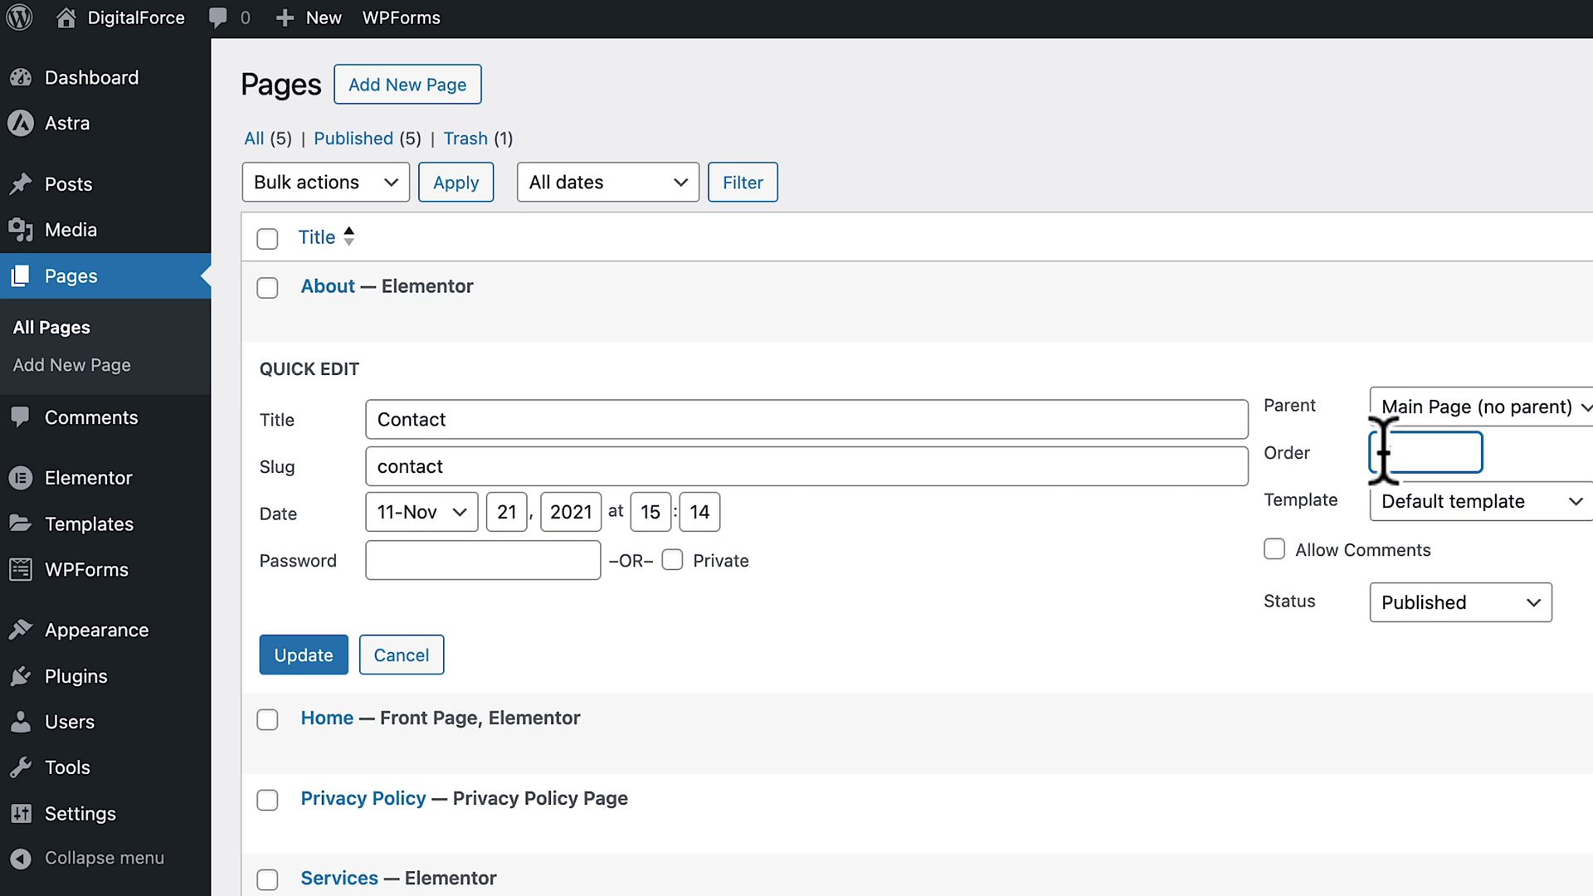
click(314, 655)
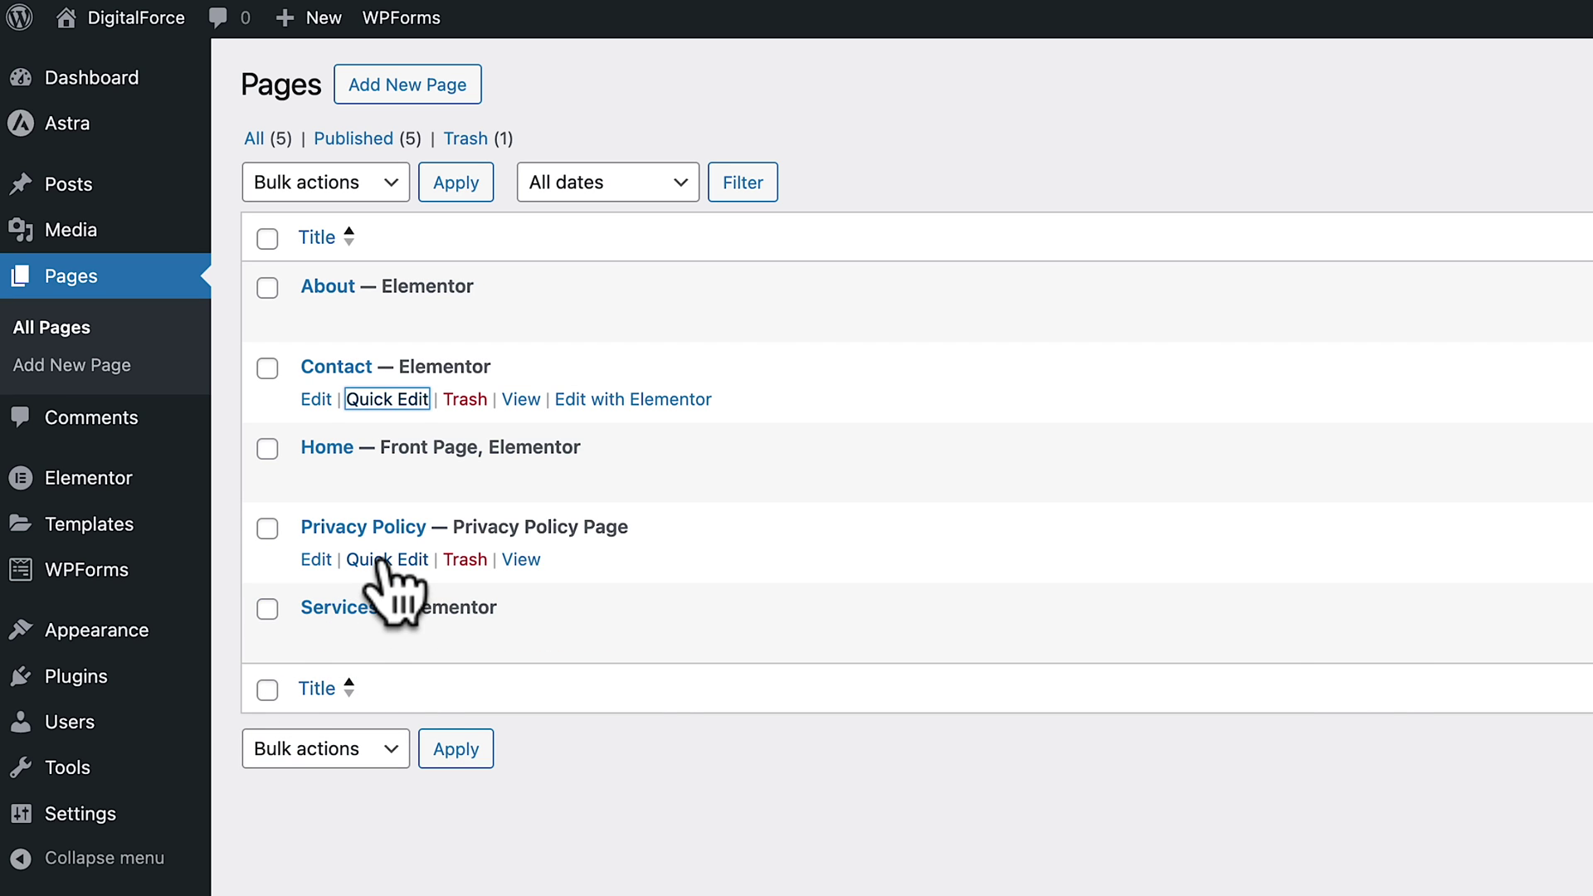
click(383, 561)
click(1373, 614)
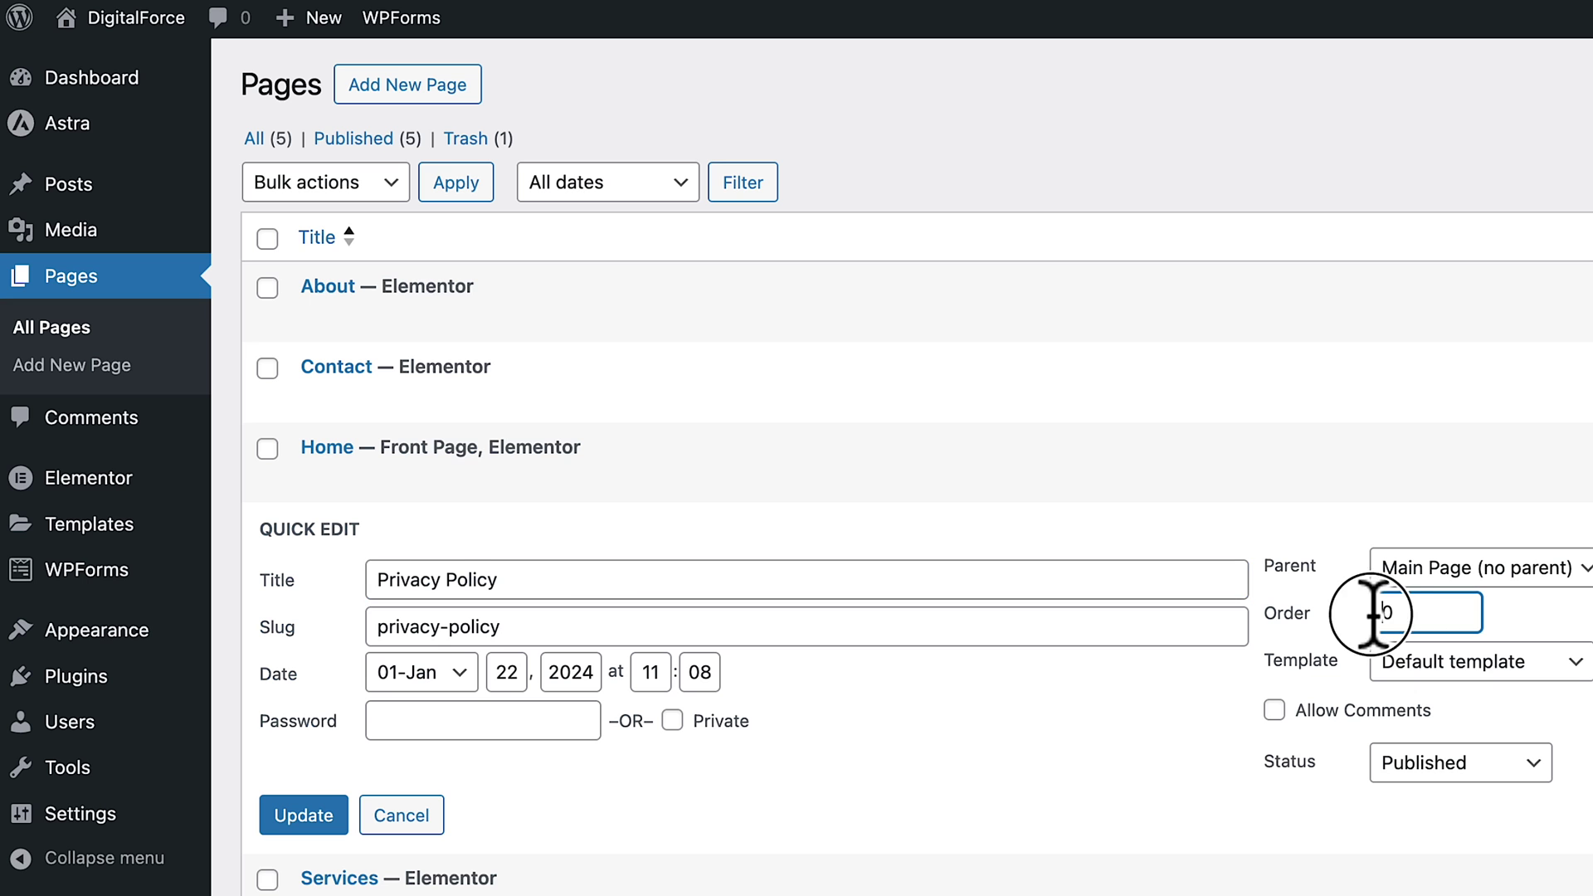
text(1)
key(Right)
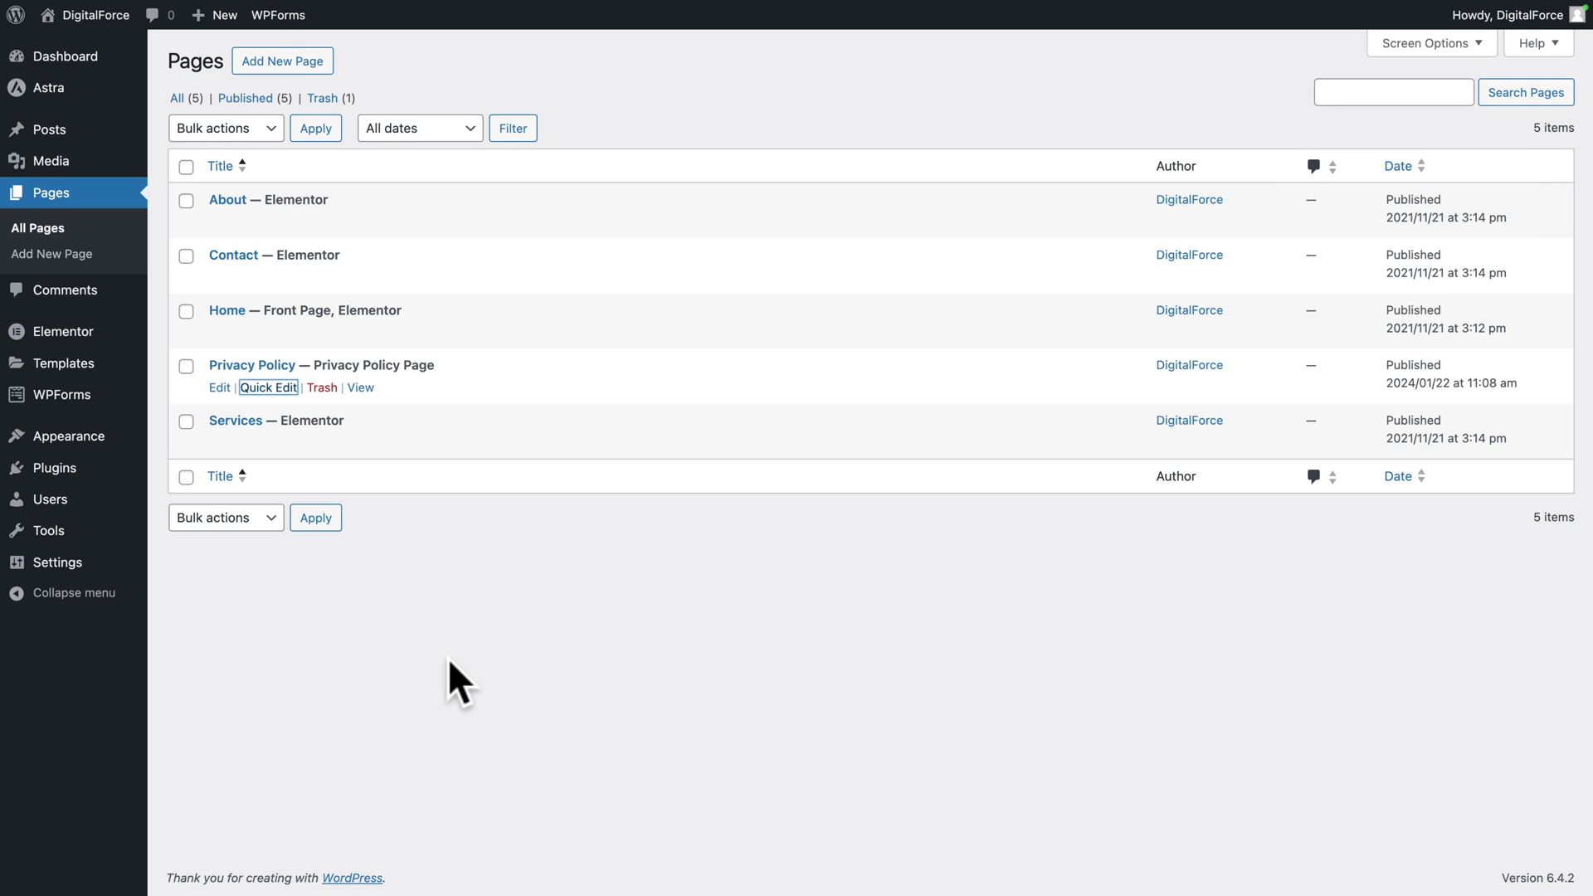
key(super+r)
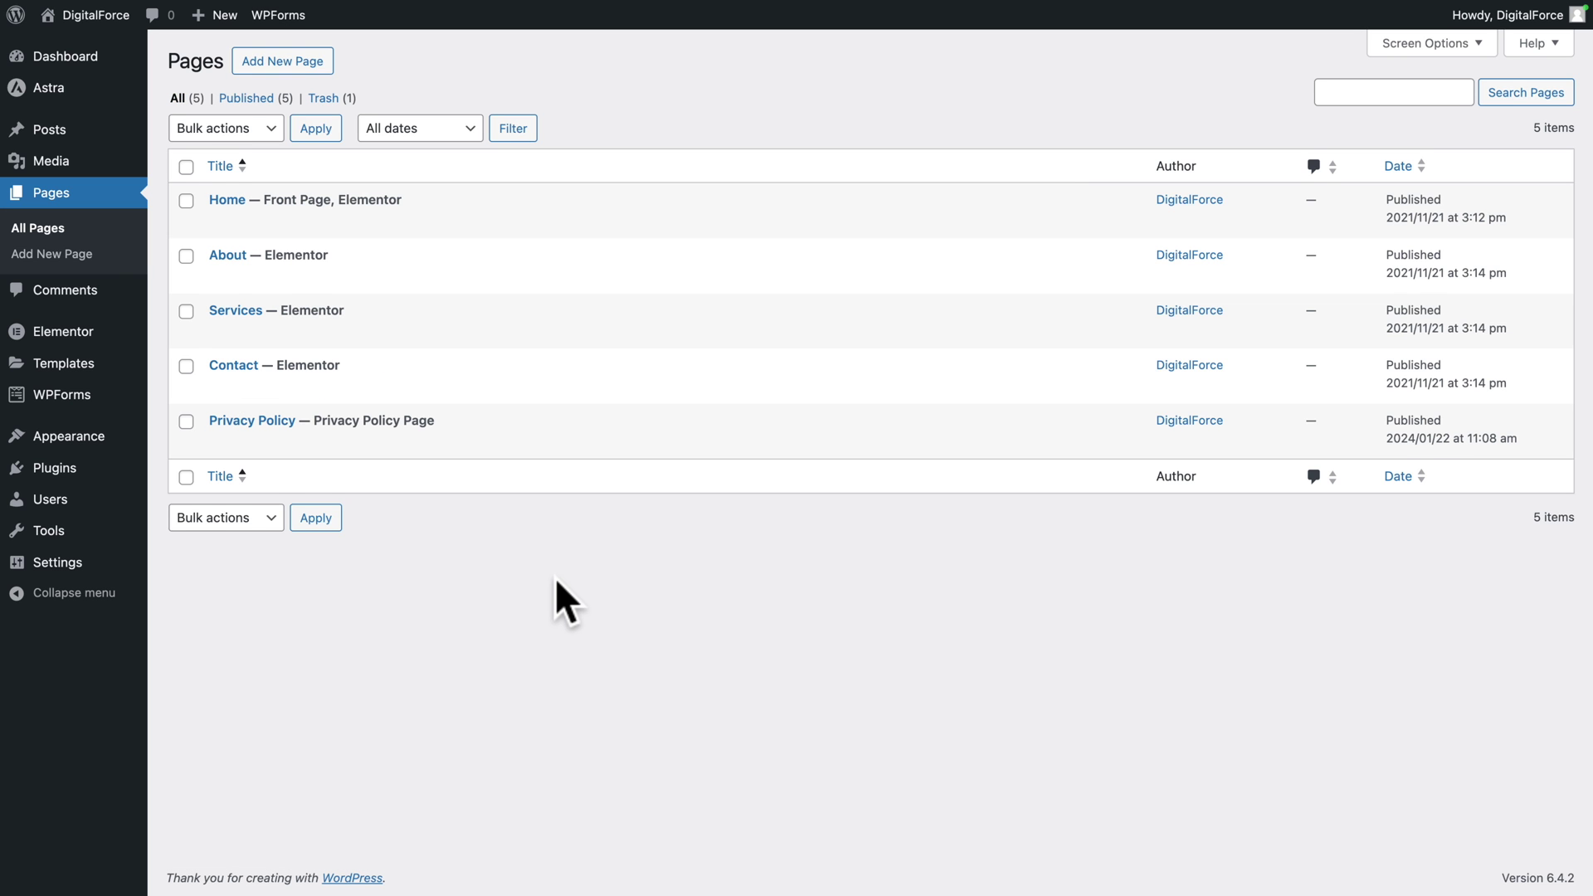
In Reading Settings, show excerpts in feeds, keep search engine indexing allowed, and save.
mouse_move(52, 564)
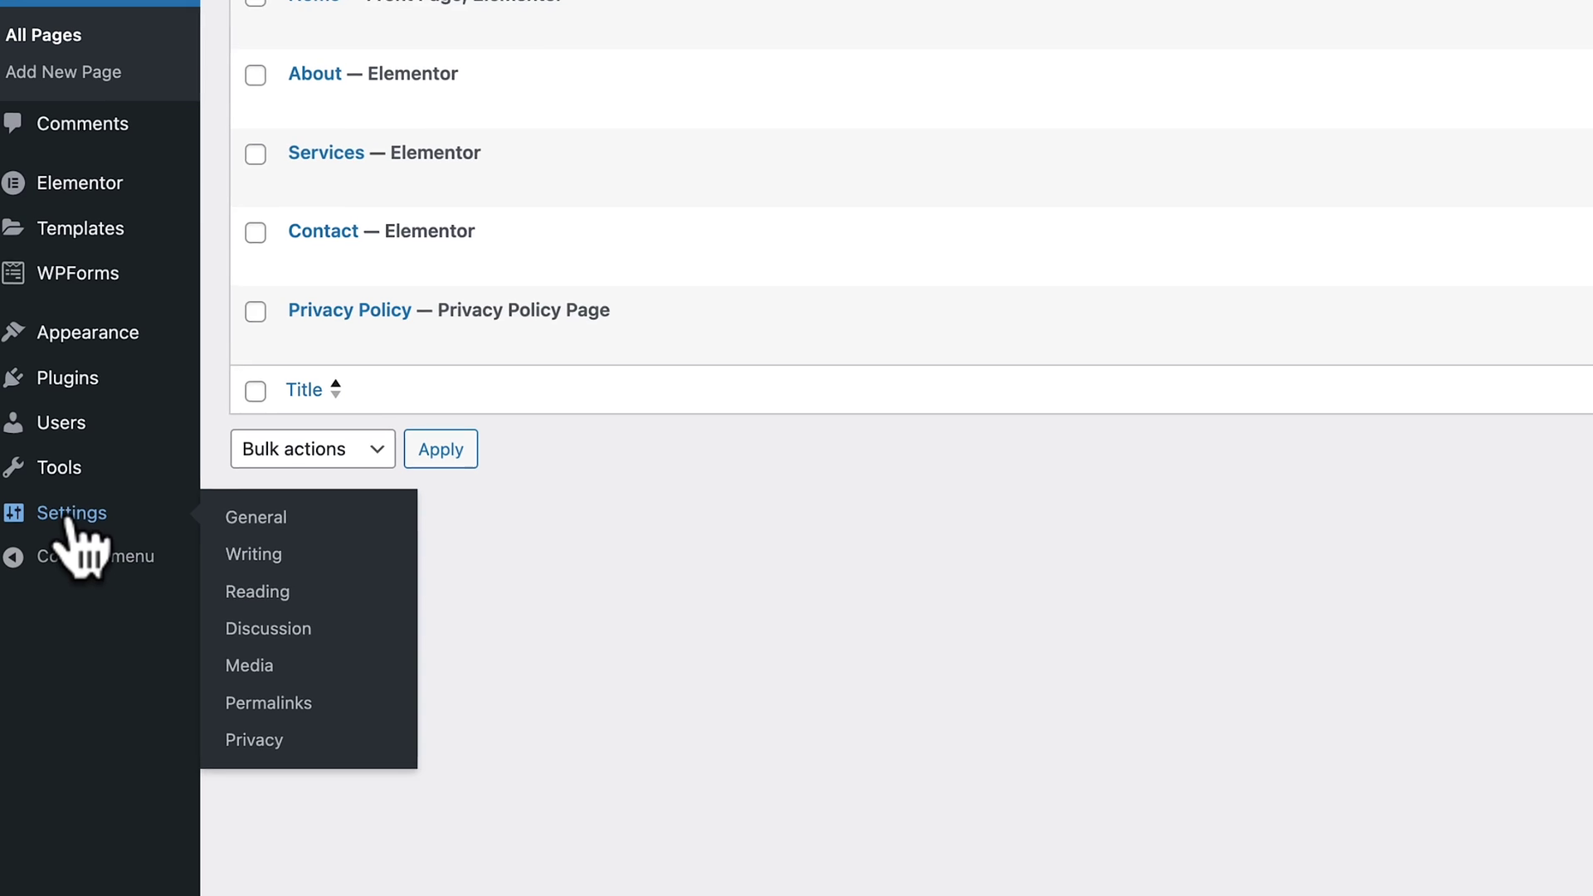
click(263, 591)
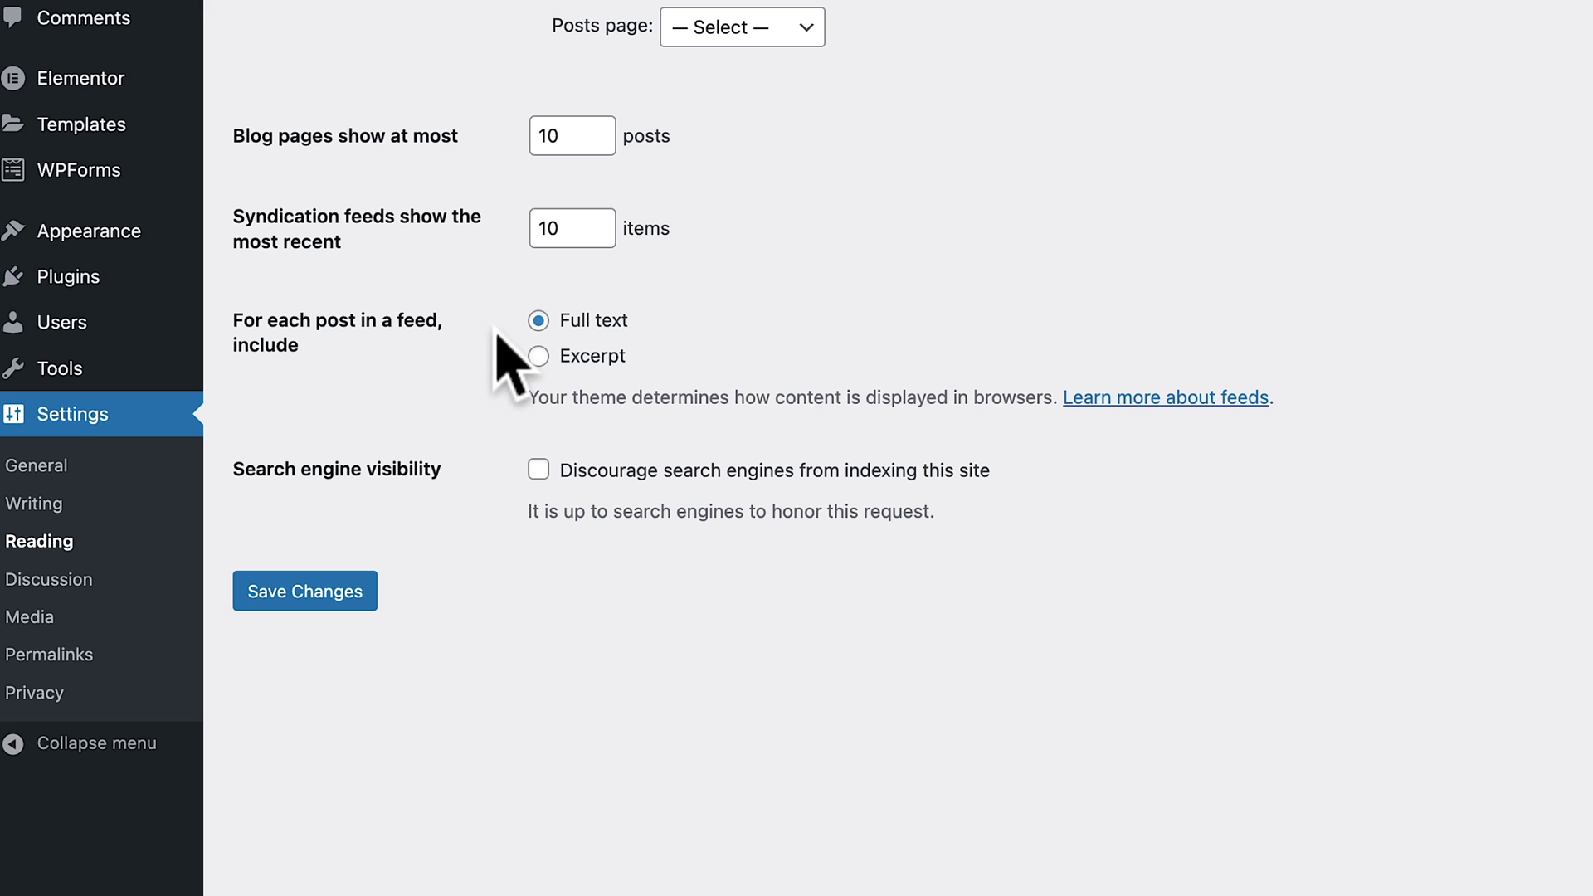
click(538, 356)
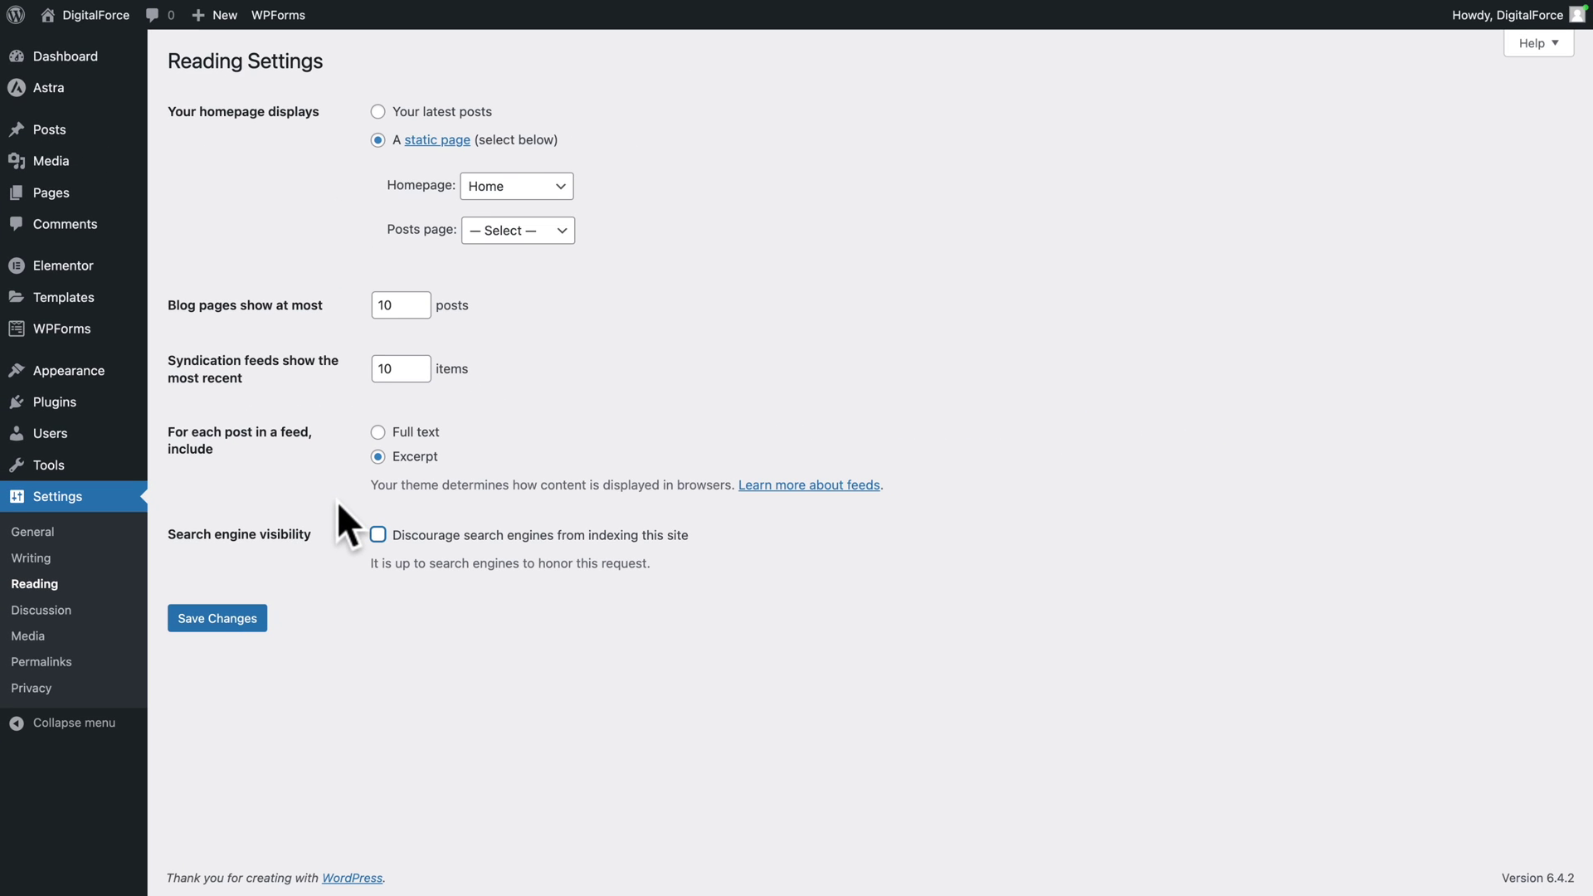
click(378, 535)
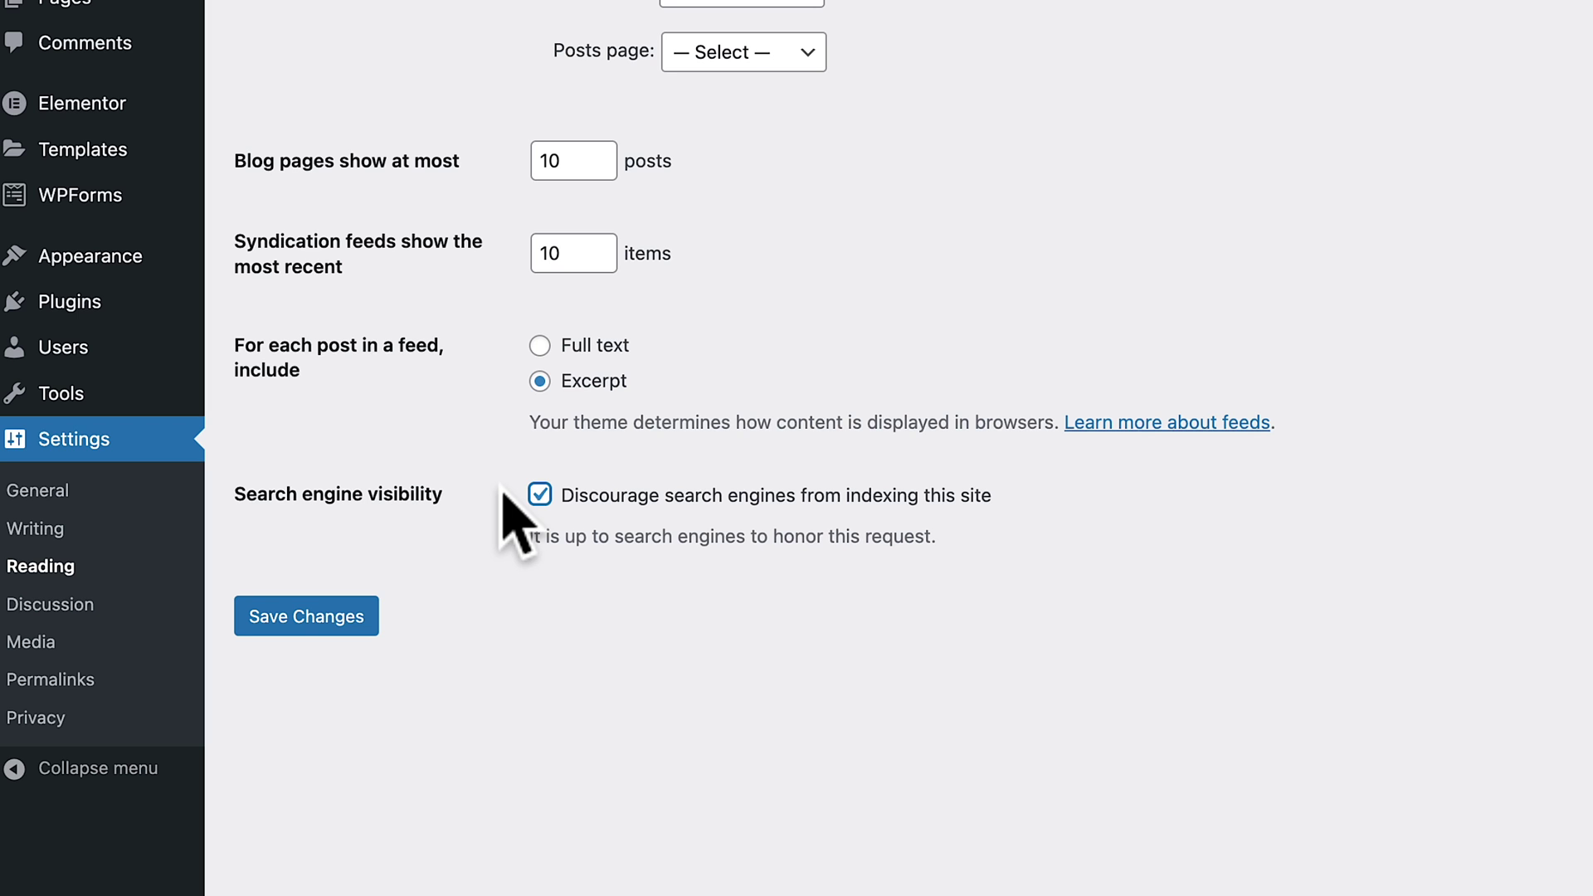
click(539, 494)
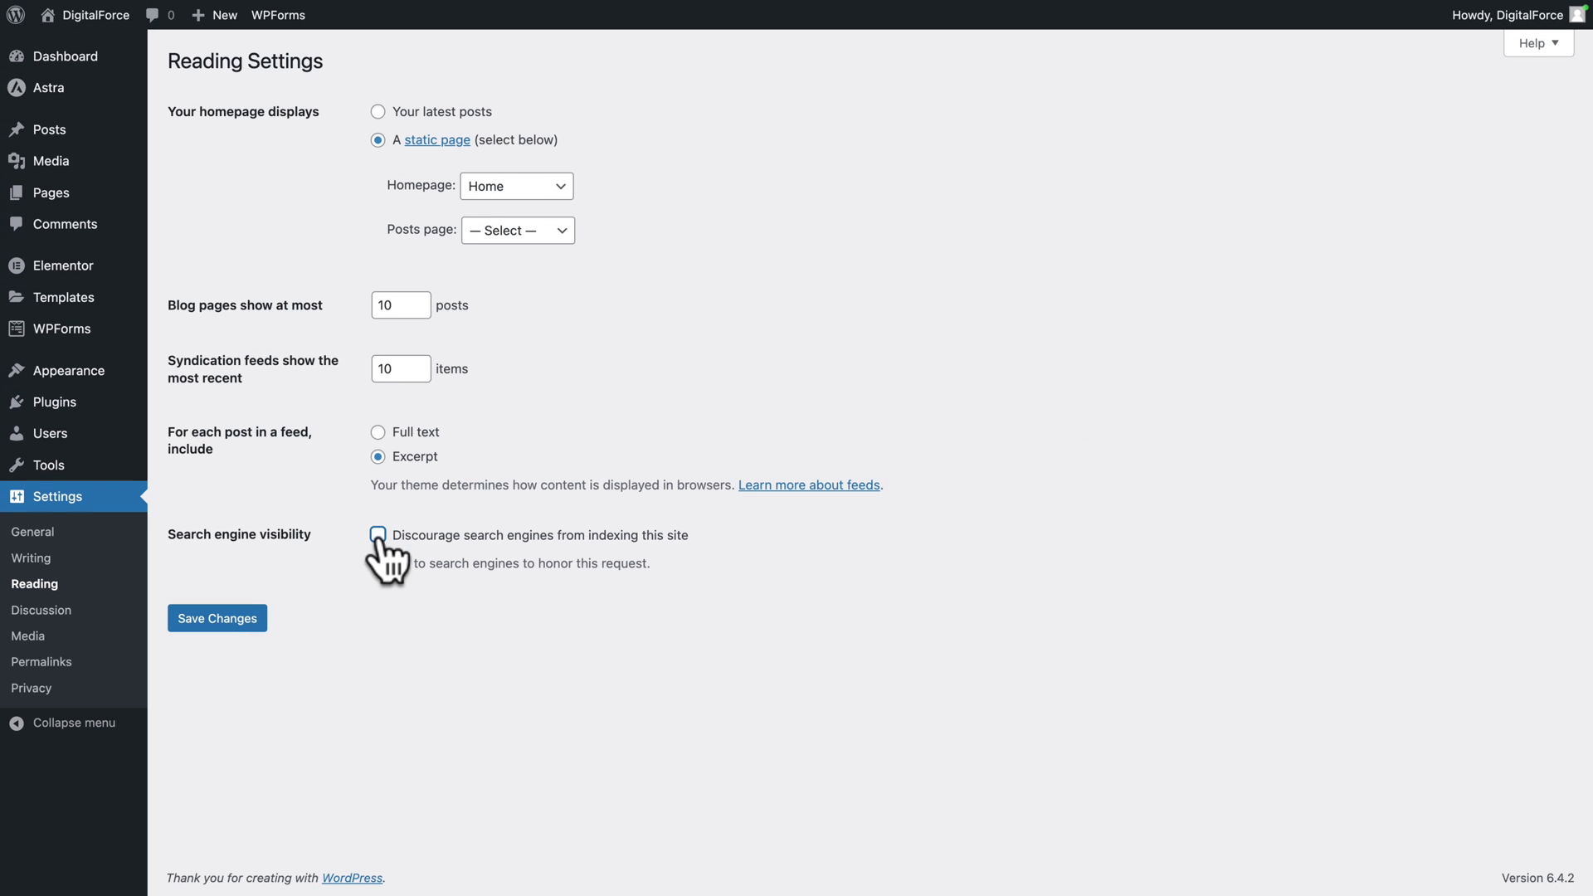
click(227, 619)
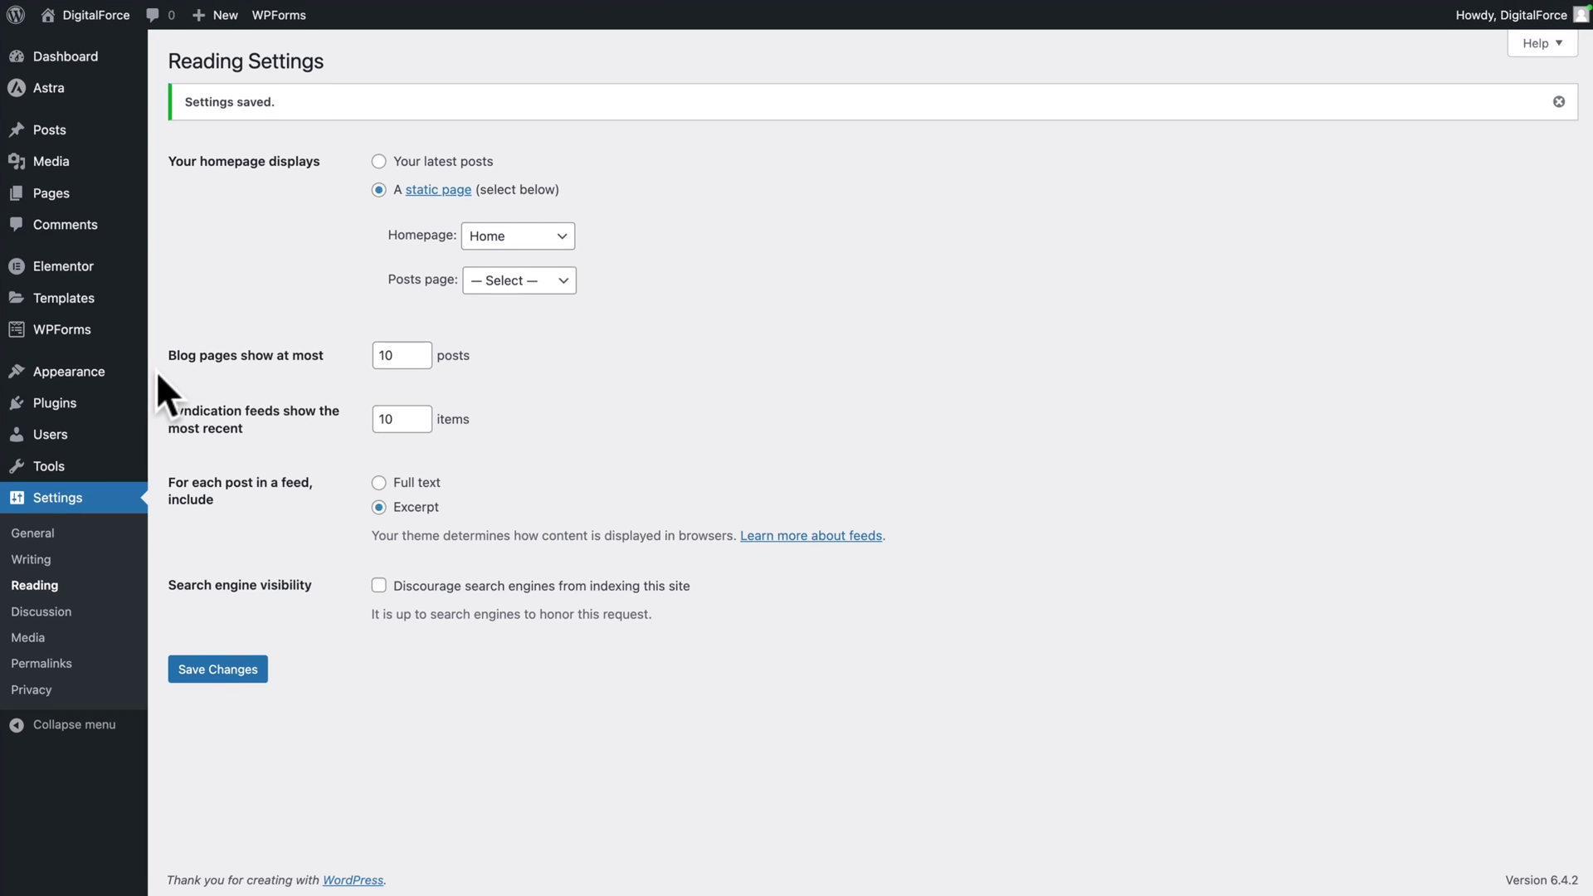
In the Customizer's Global Typography, set the body font to Poppins.
mouse_move(56, 135)
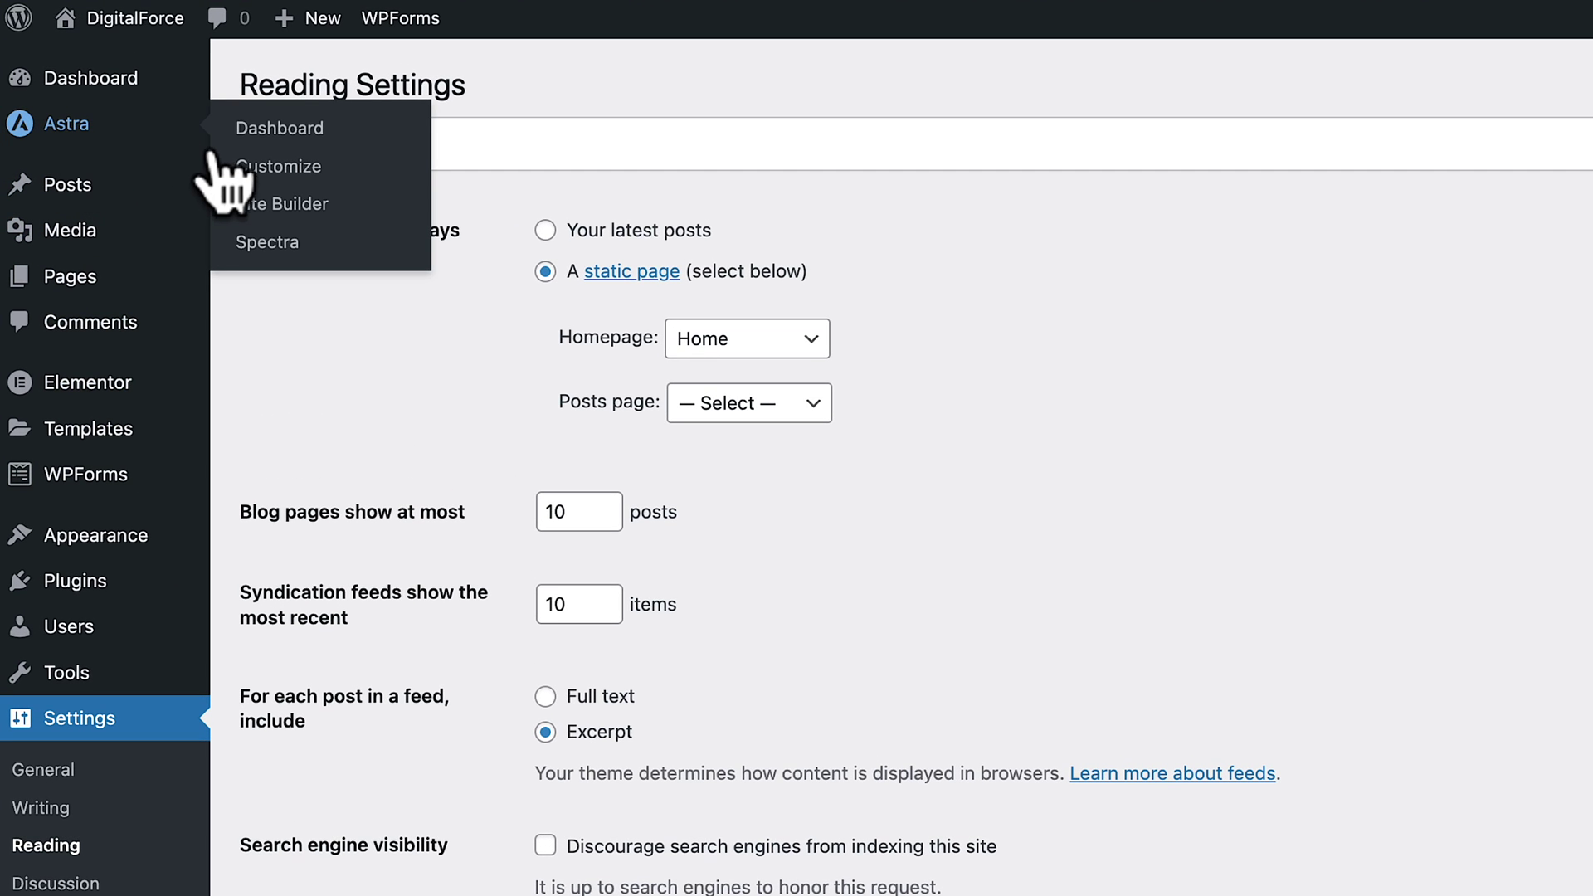
click(240, 168)
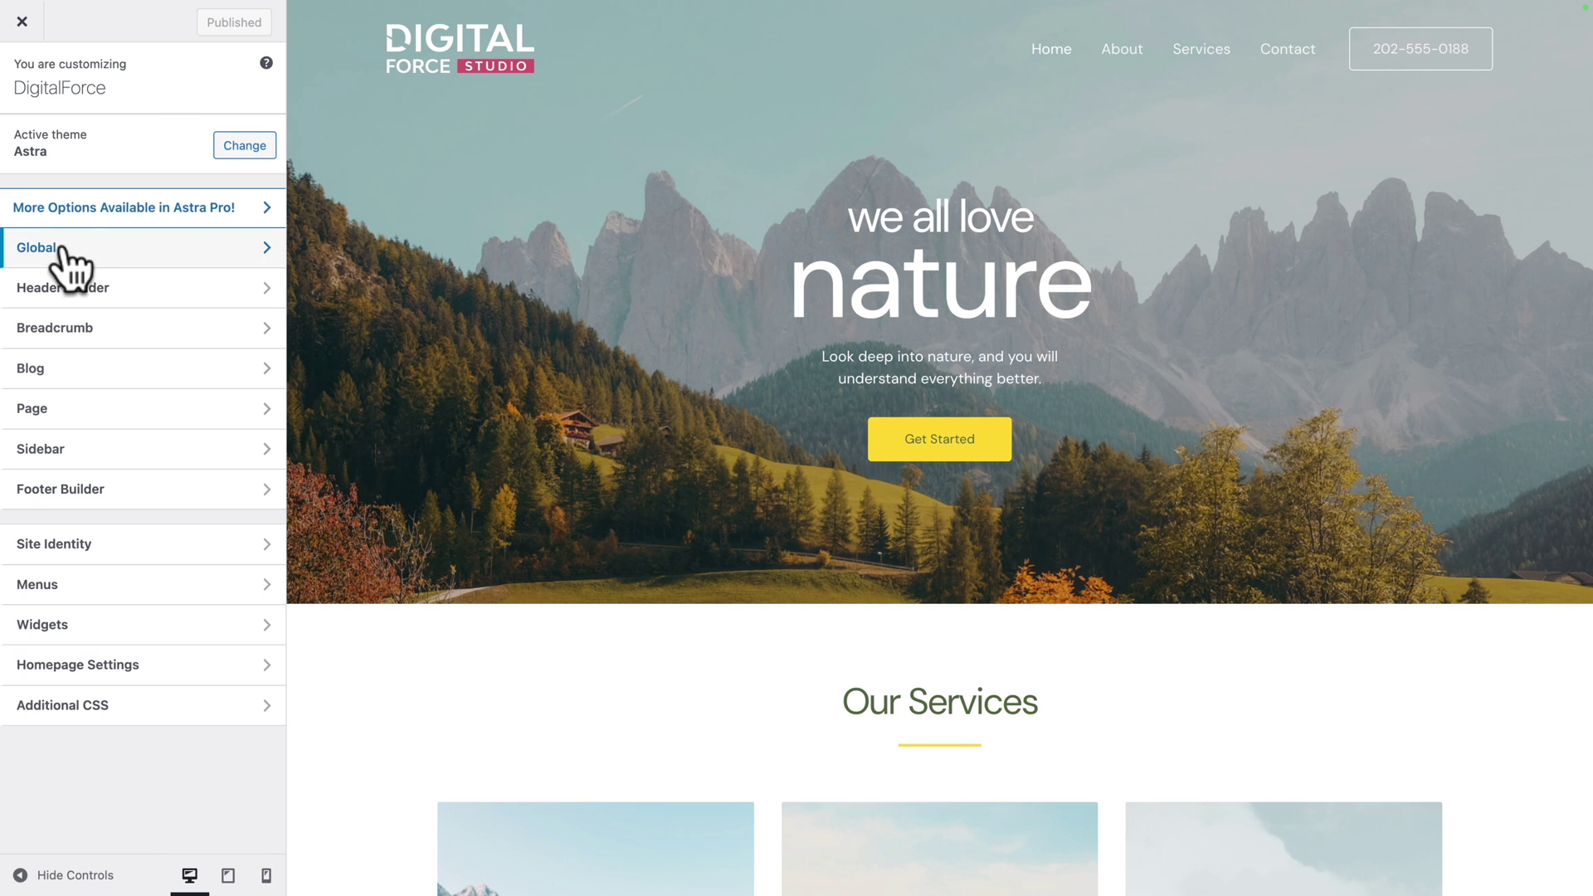
click(62, 248)
click(58, 131)
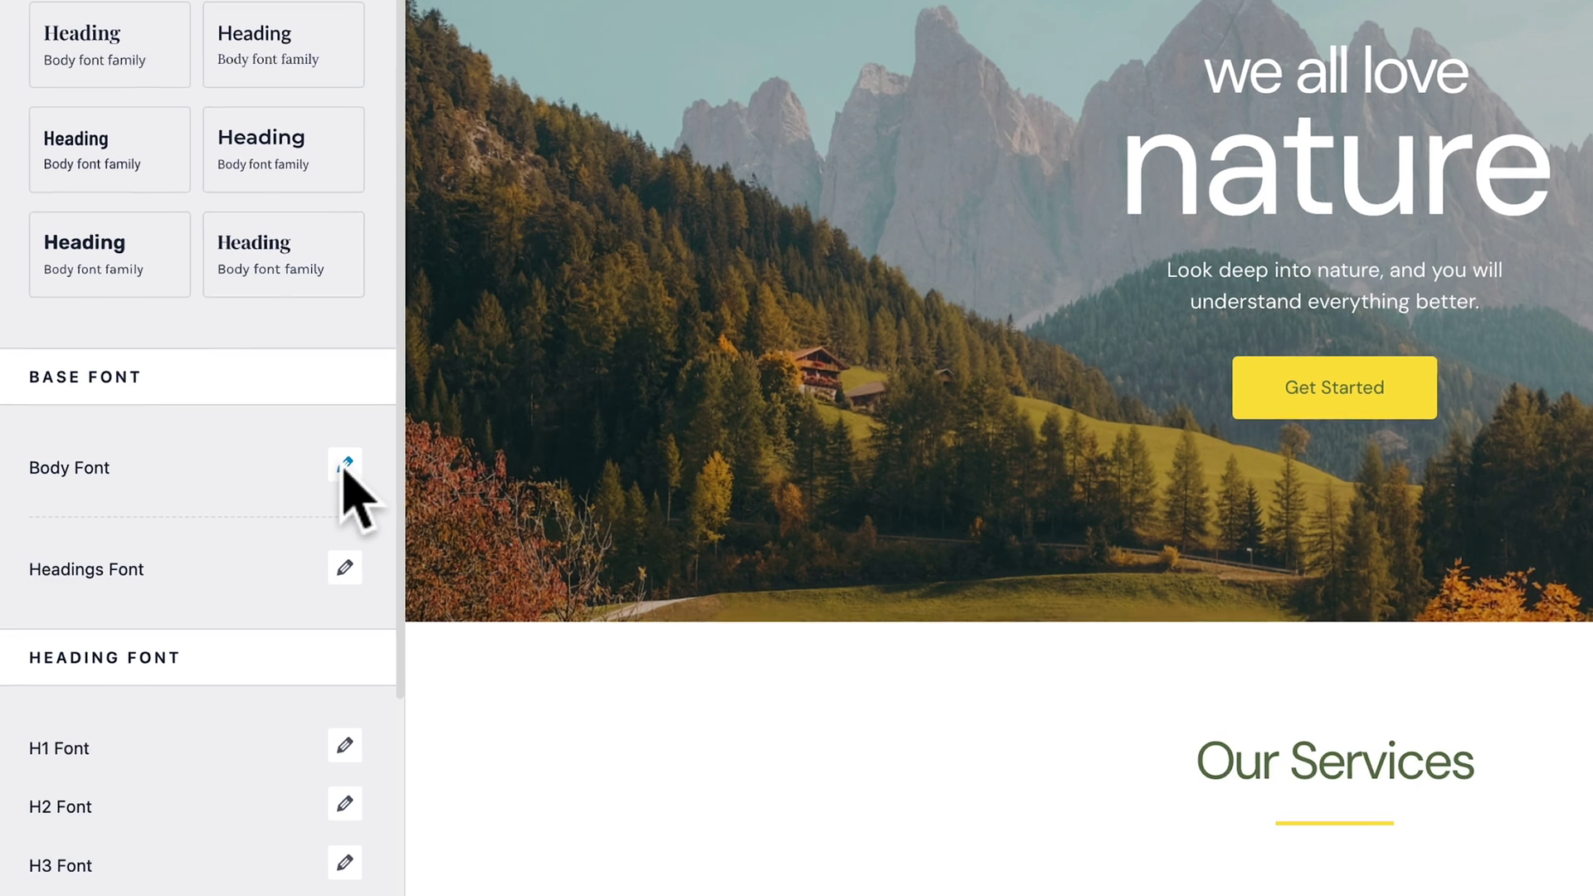
click(344, 465)
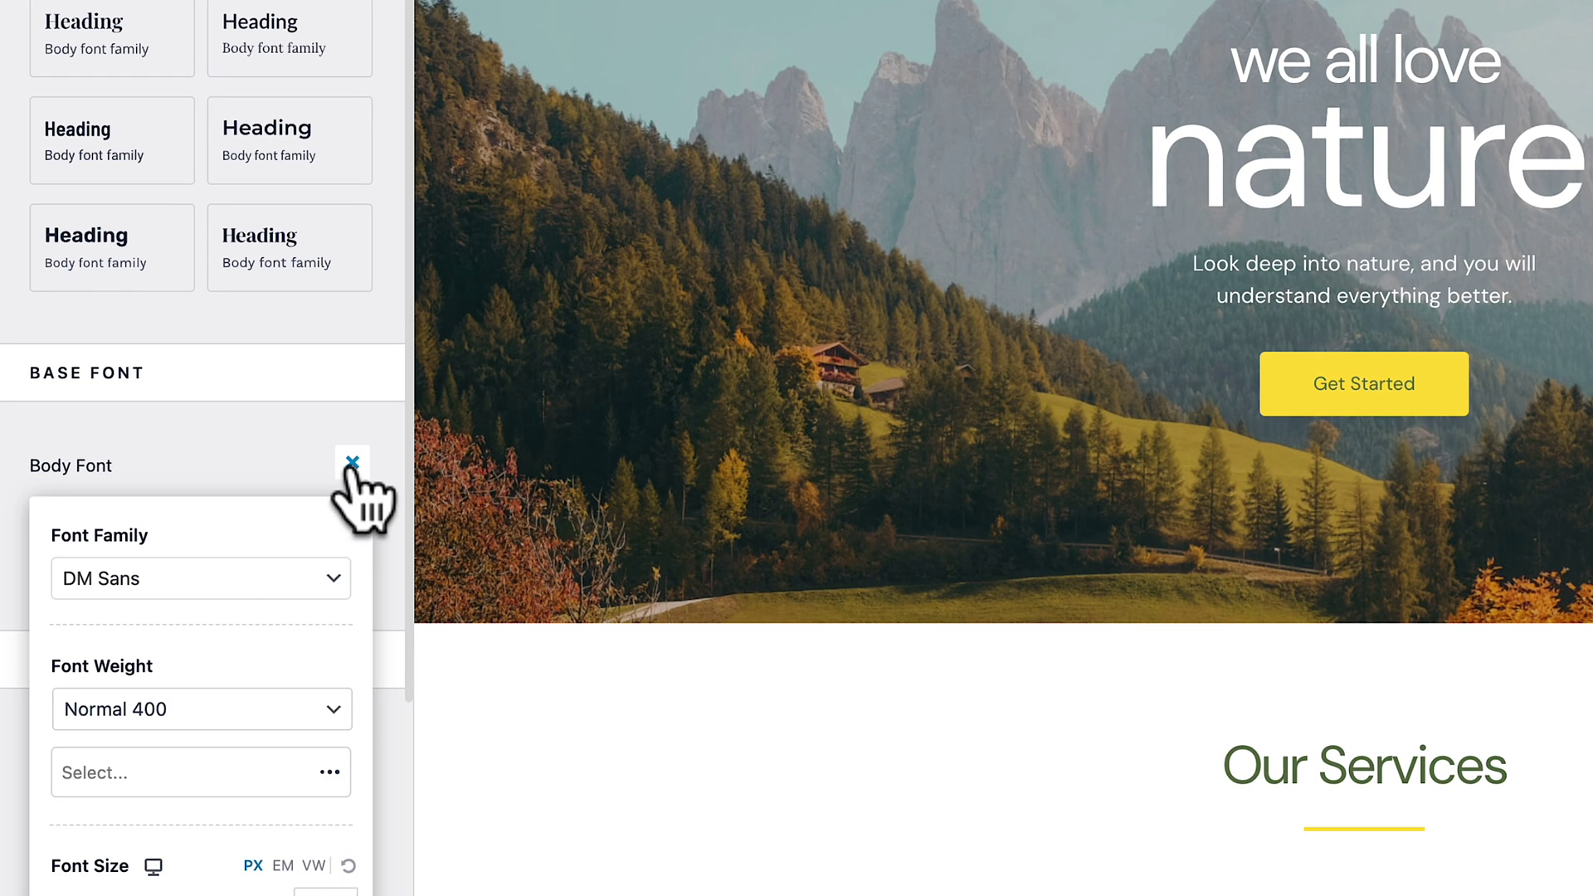
click(241, 583)
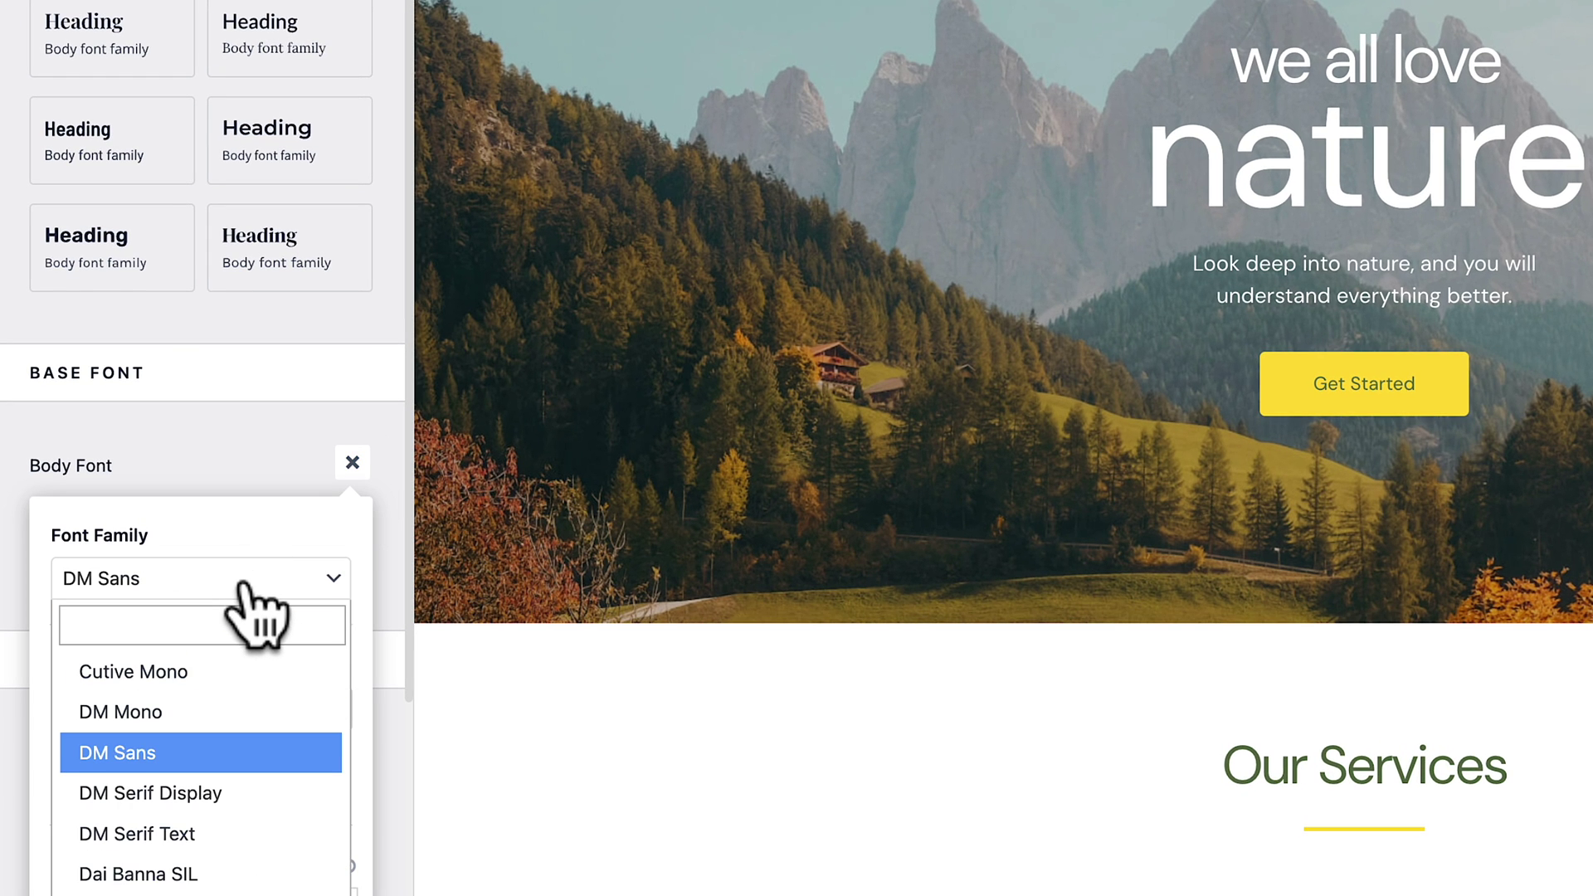
text(popp)
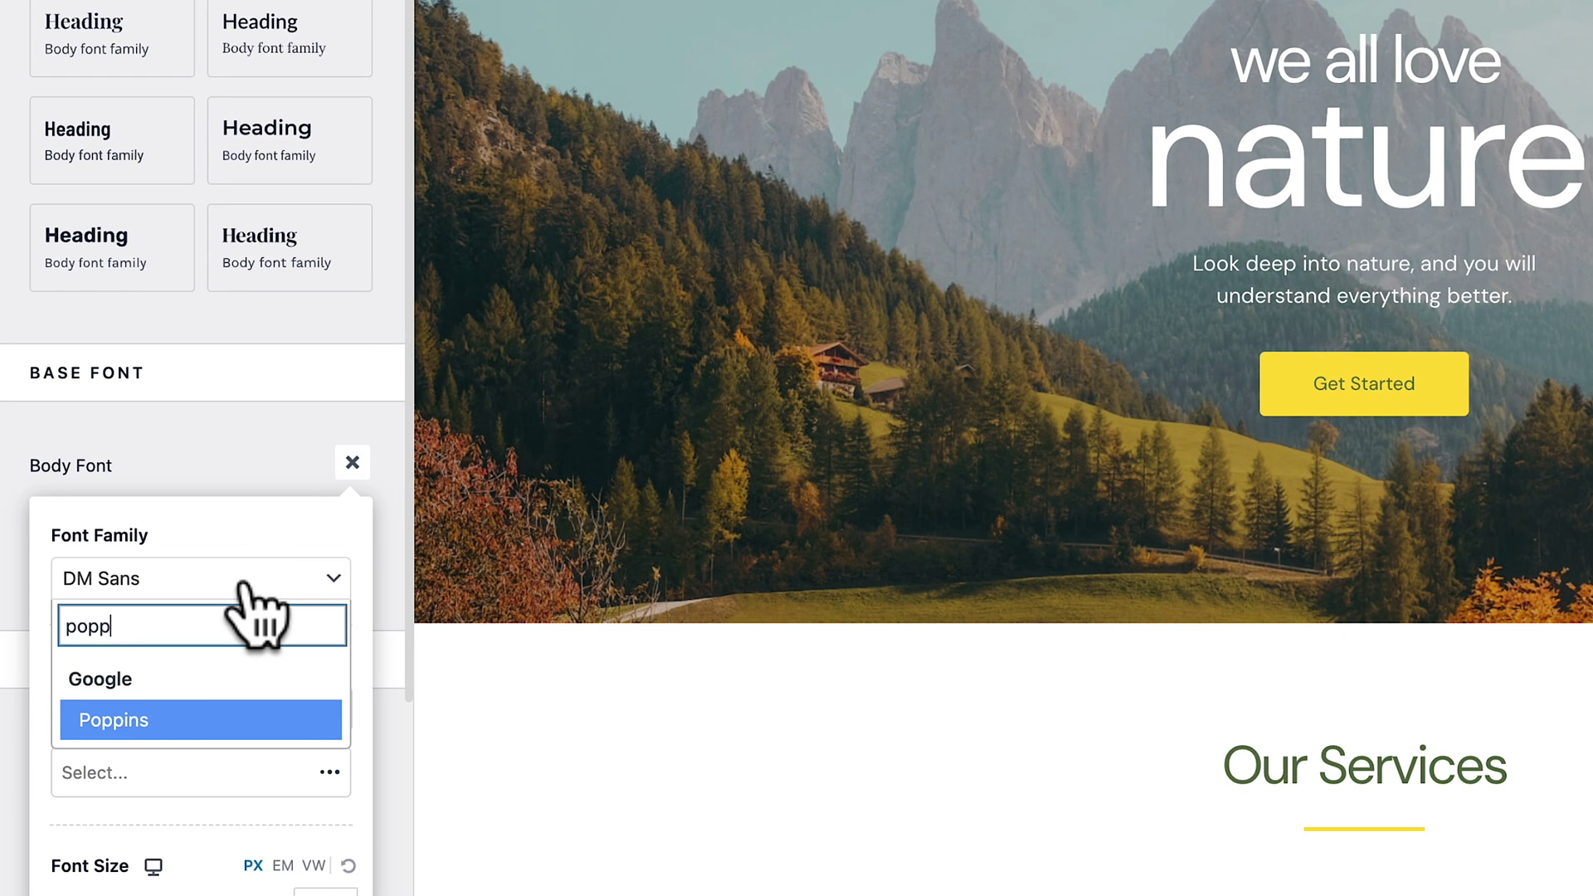
click(160, 716)
click(274, 434)
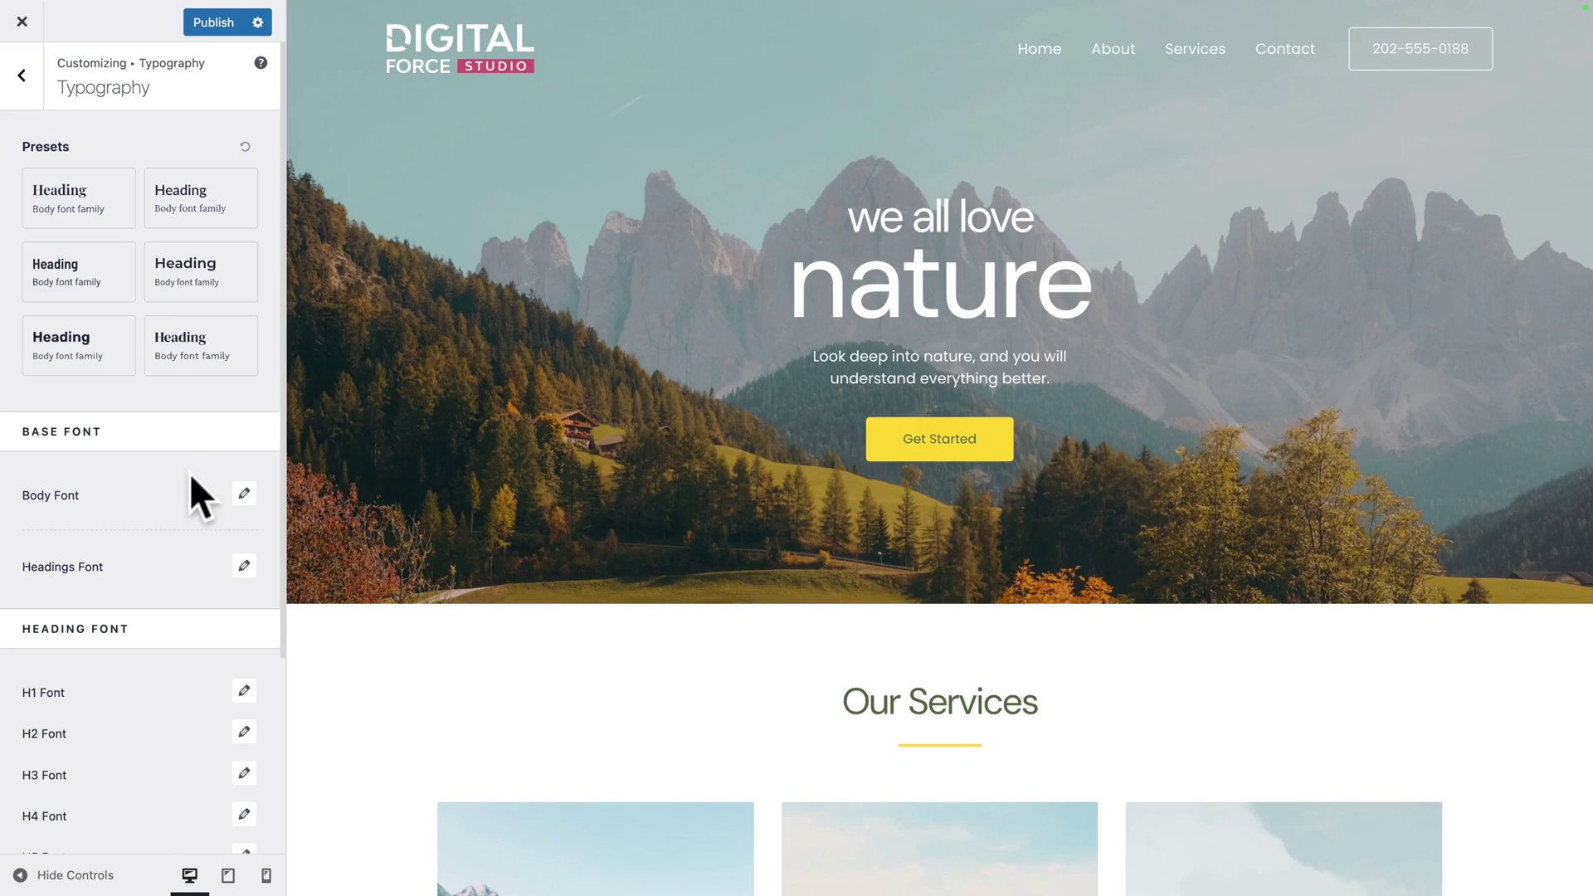
Set the headings font to Poppins.
click(245, 567)
click(122, 648)
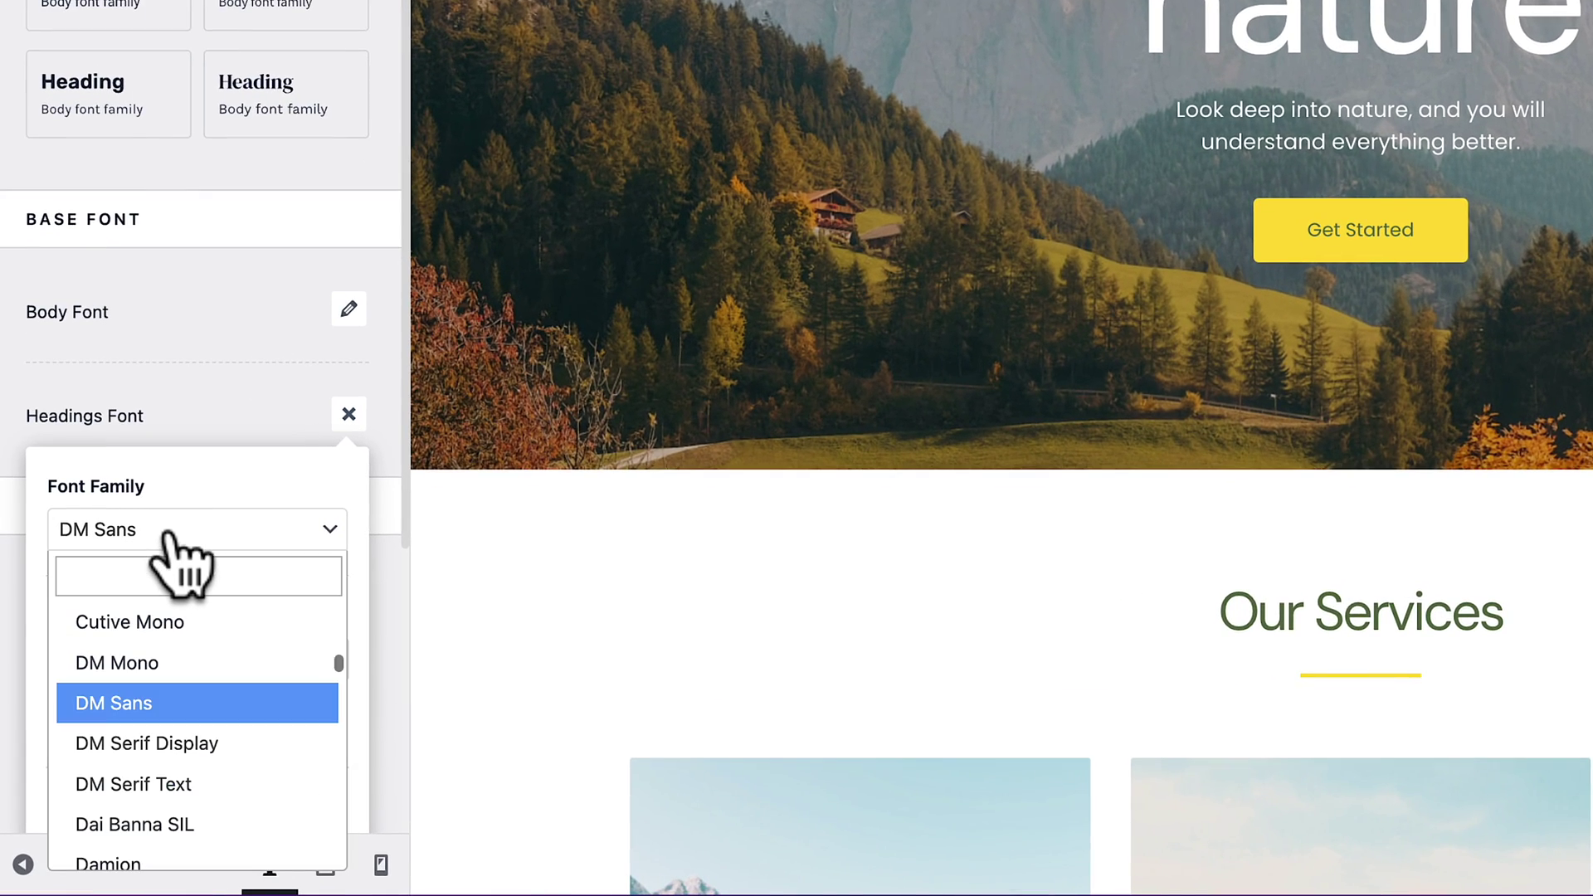
text(poppin)
click(166, 672)
click(236, 362)
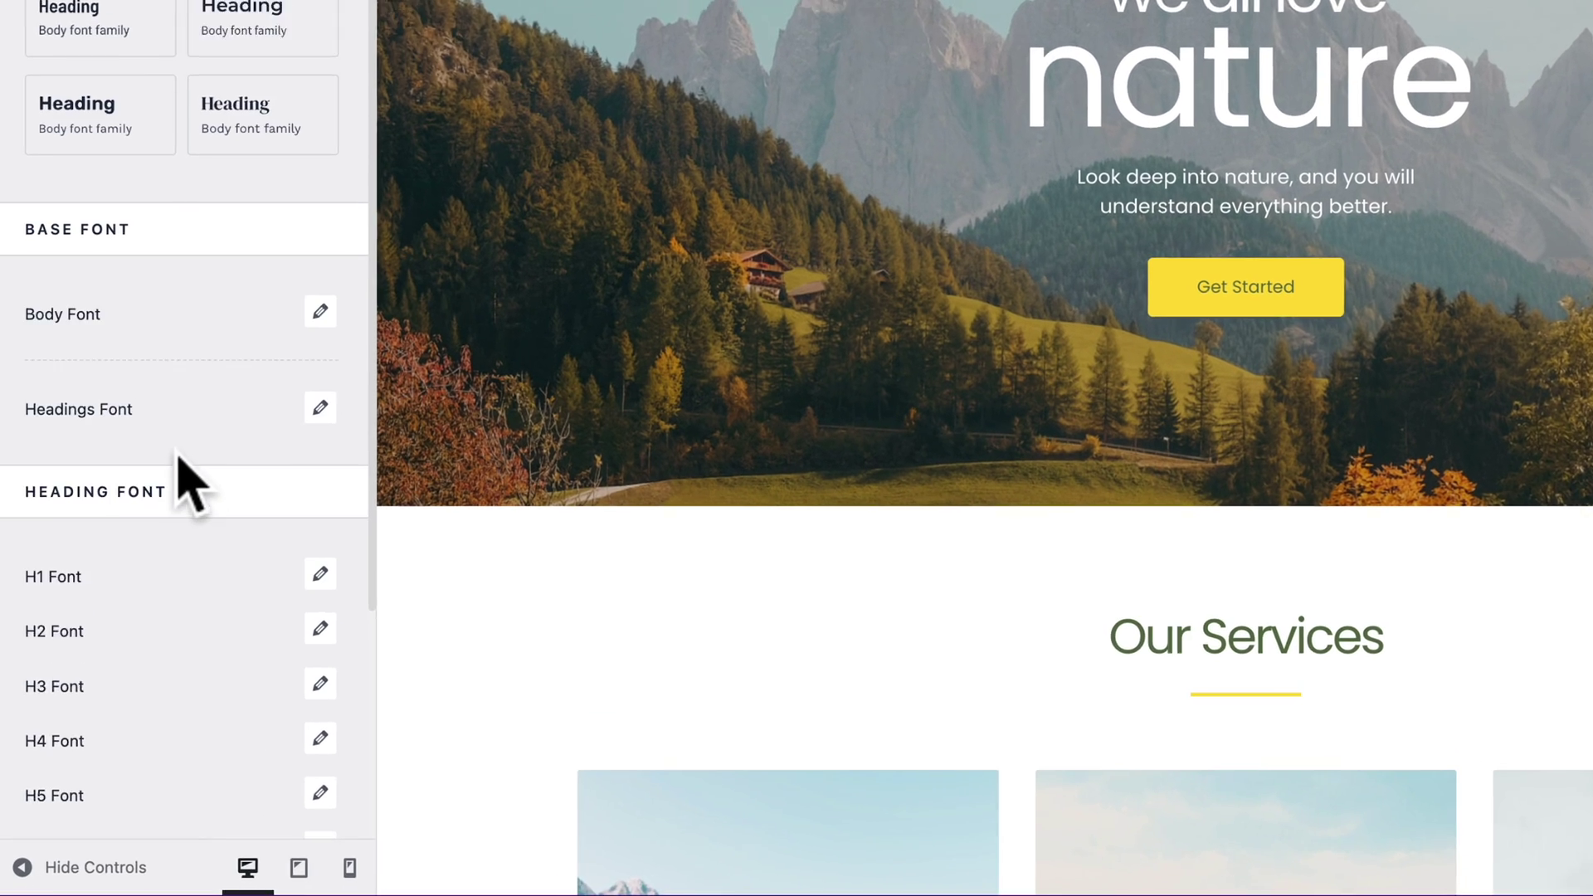
Set the H4 font to Poppins, publish the typography changes, and return to Global settings.
scroll(136, 564, down, 2)
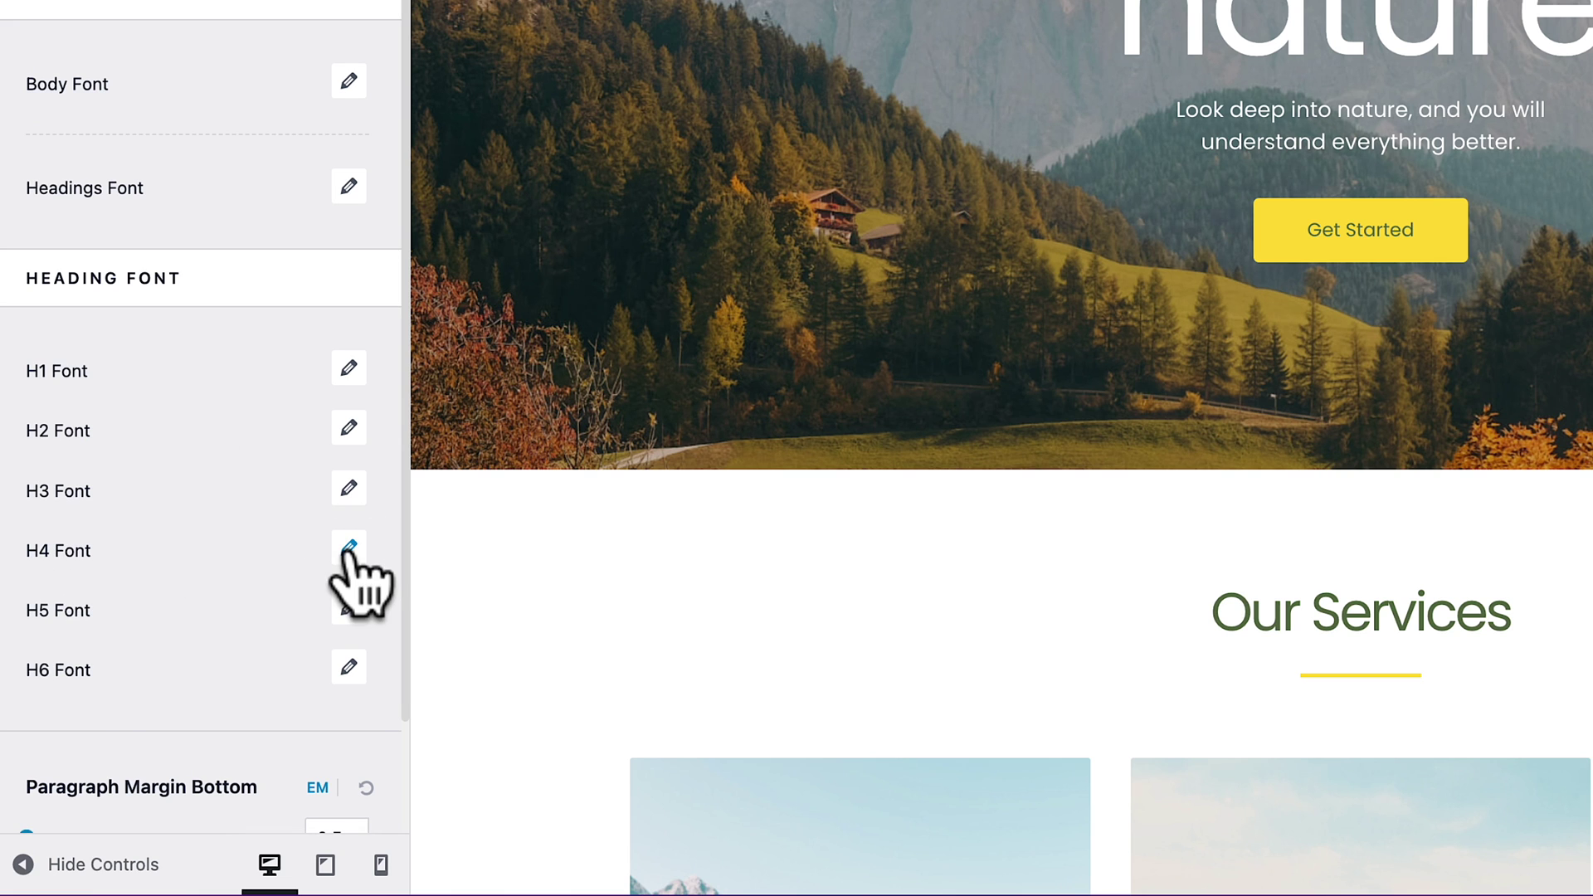
click(347, 547)
click(107, 668)
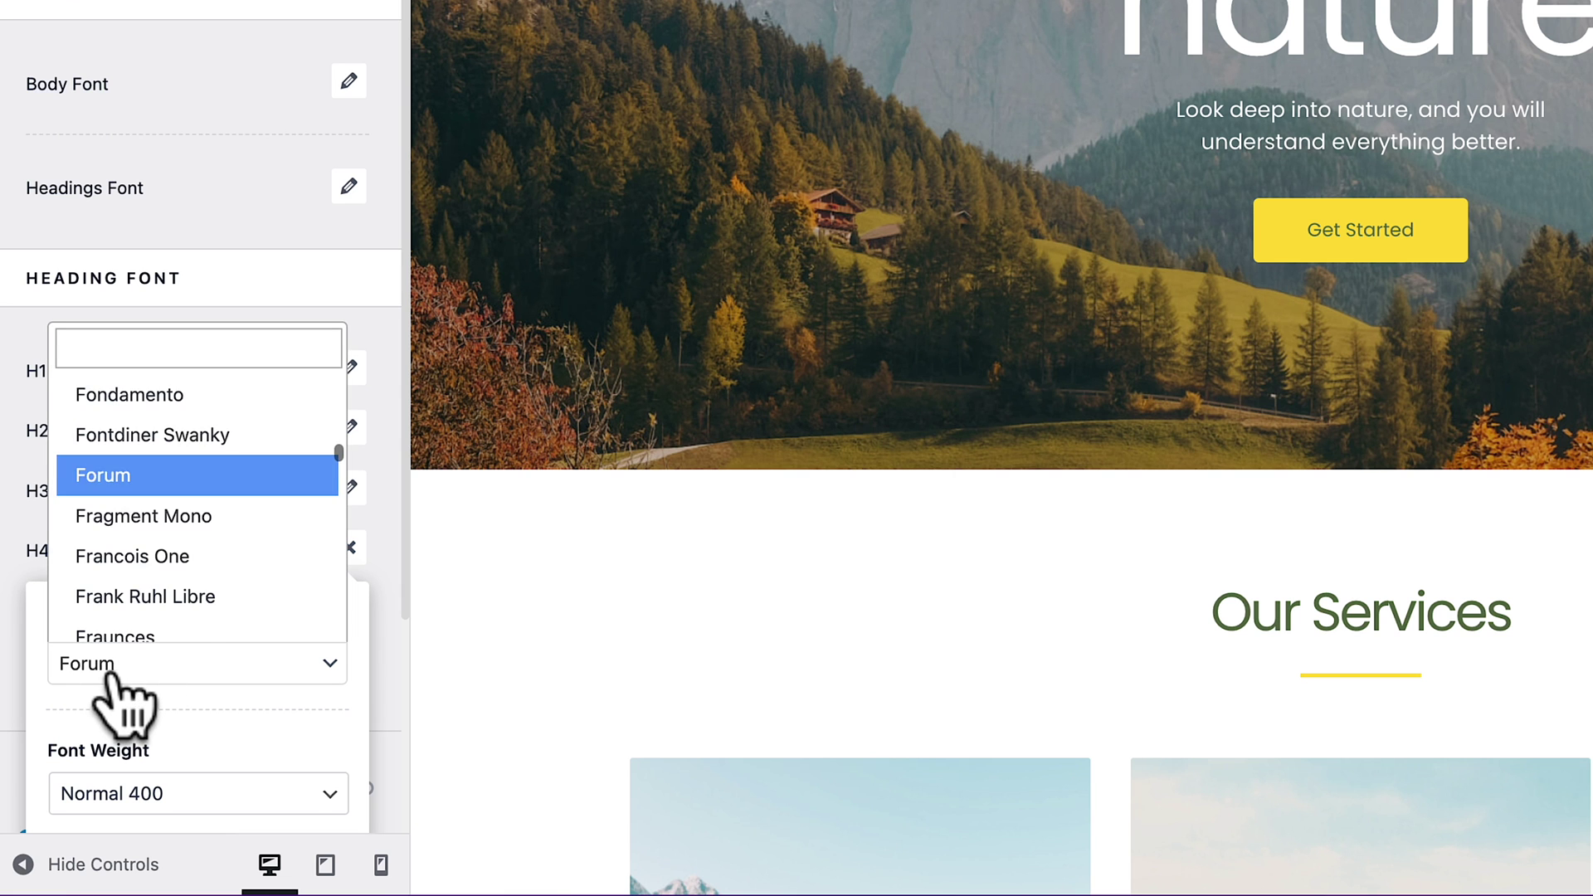
click(161, 347)
text(pop)
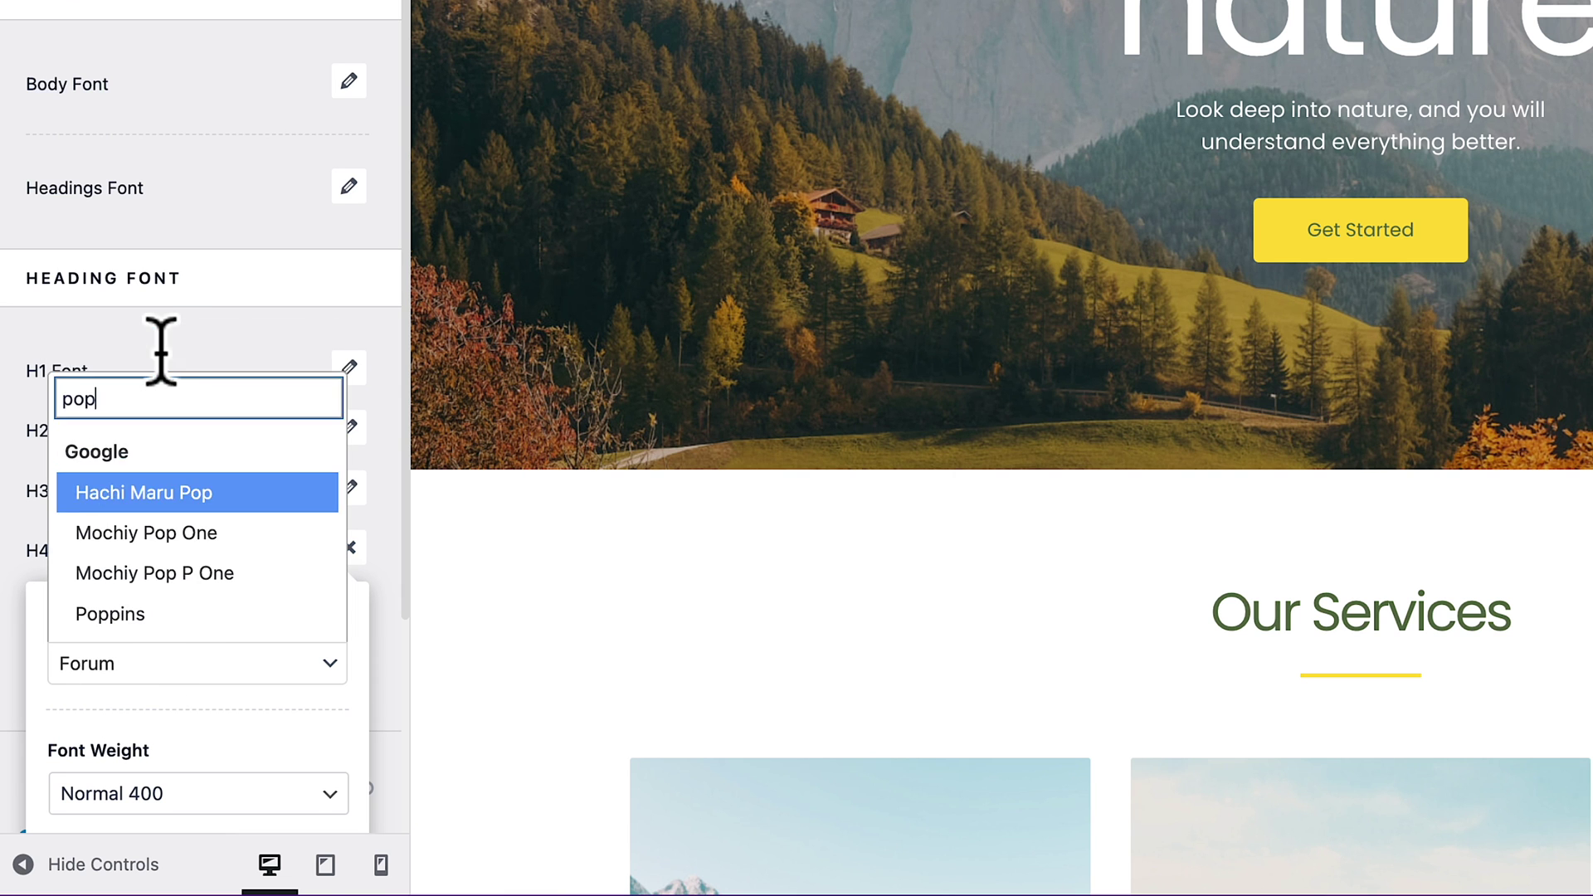
text(p)
click(111, 613)
click(170, 573)
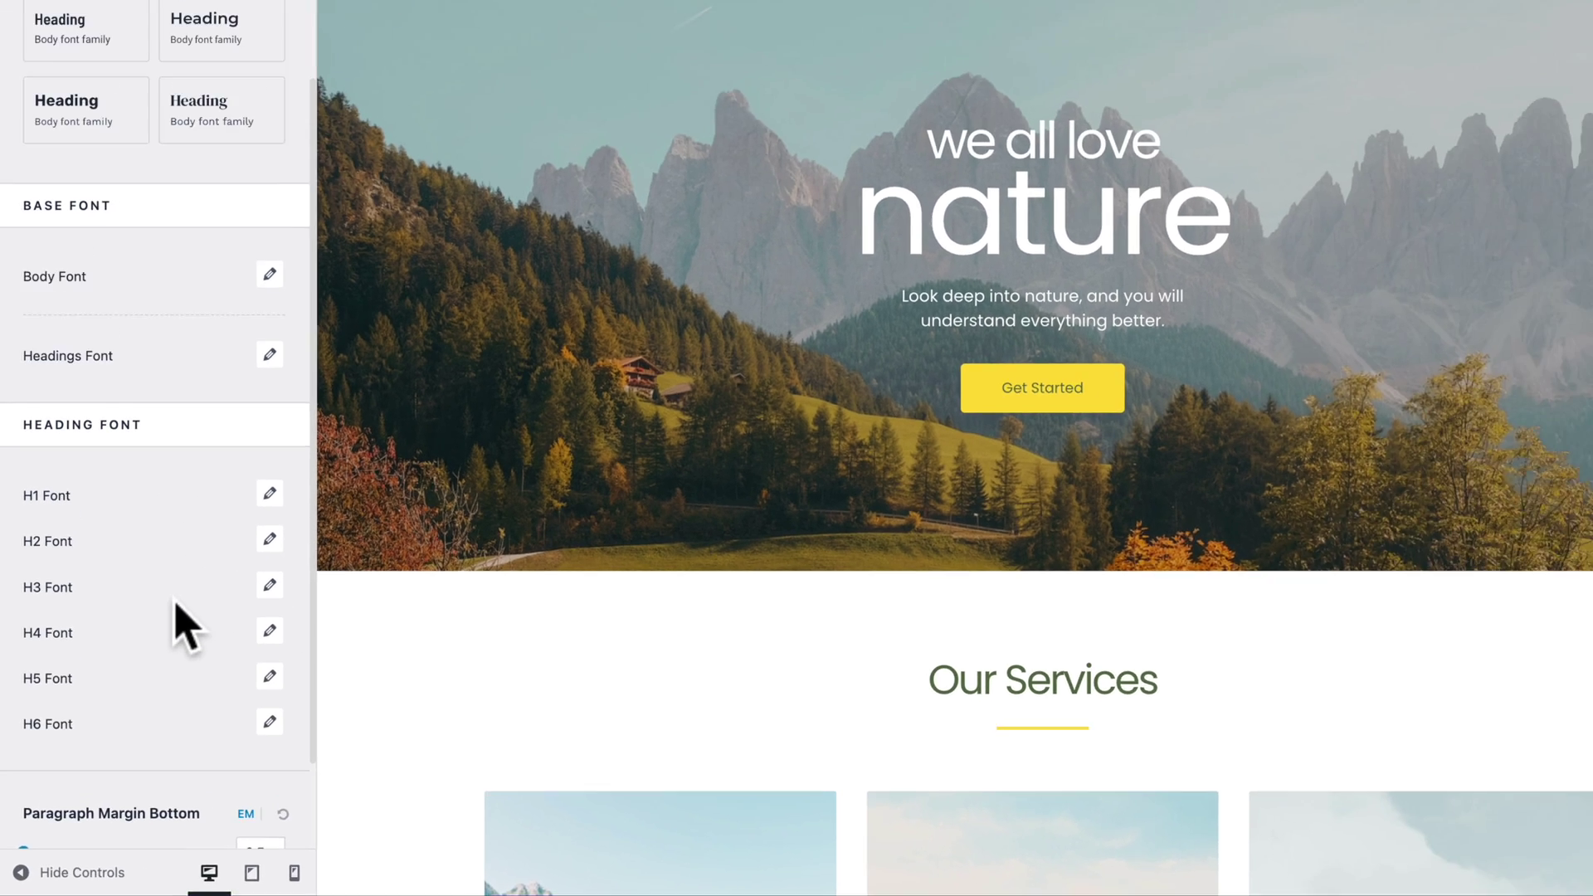
click(233, 0)
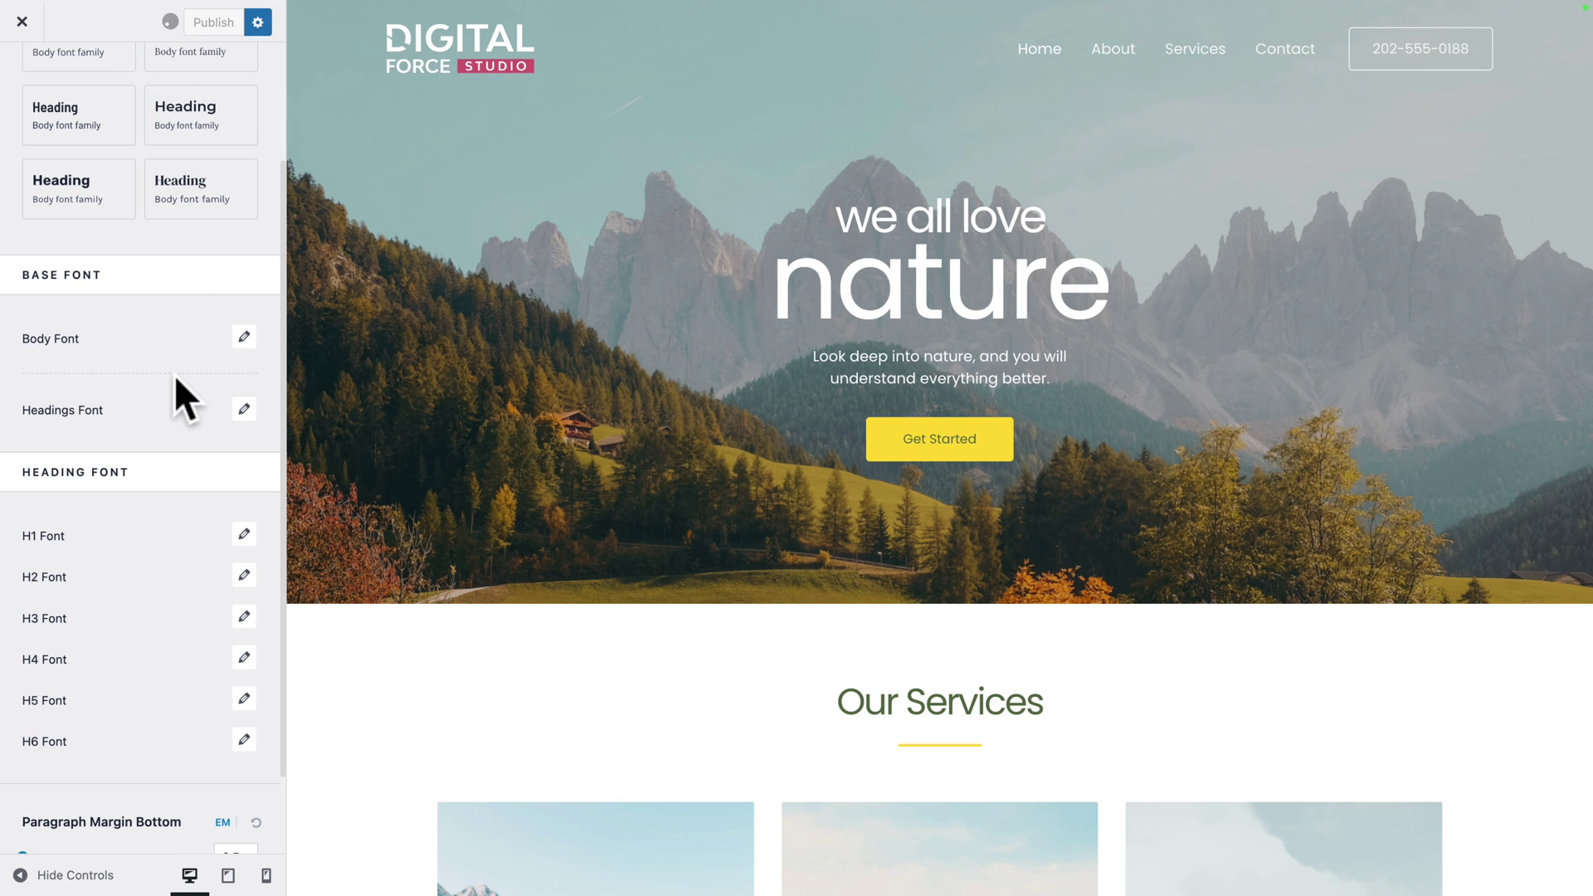
scroll(125, 260, up, 5)
click(23, 75)
click(42, 125)
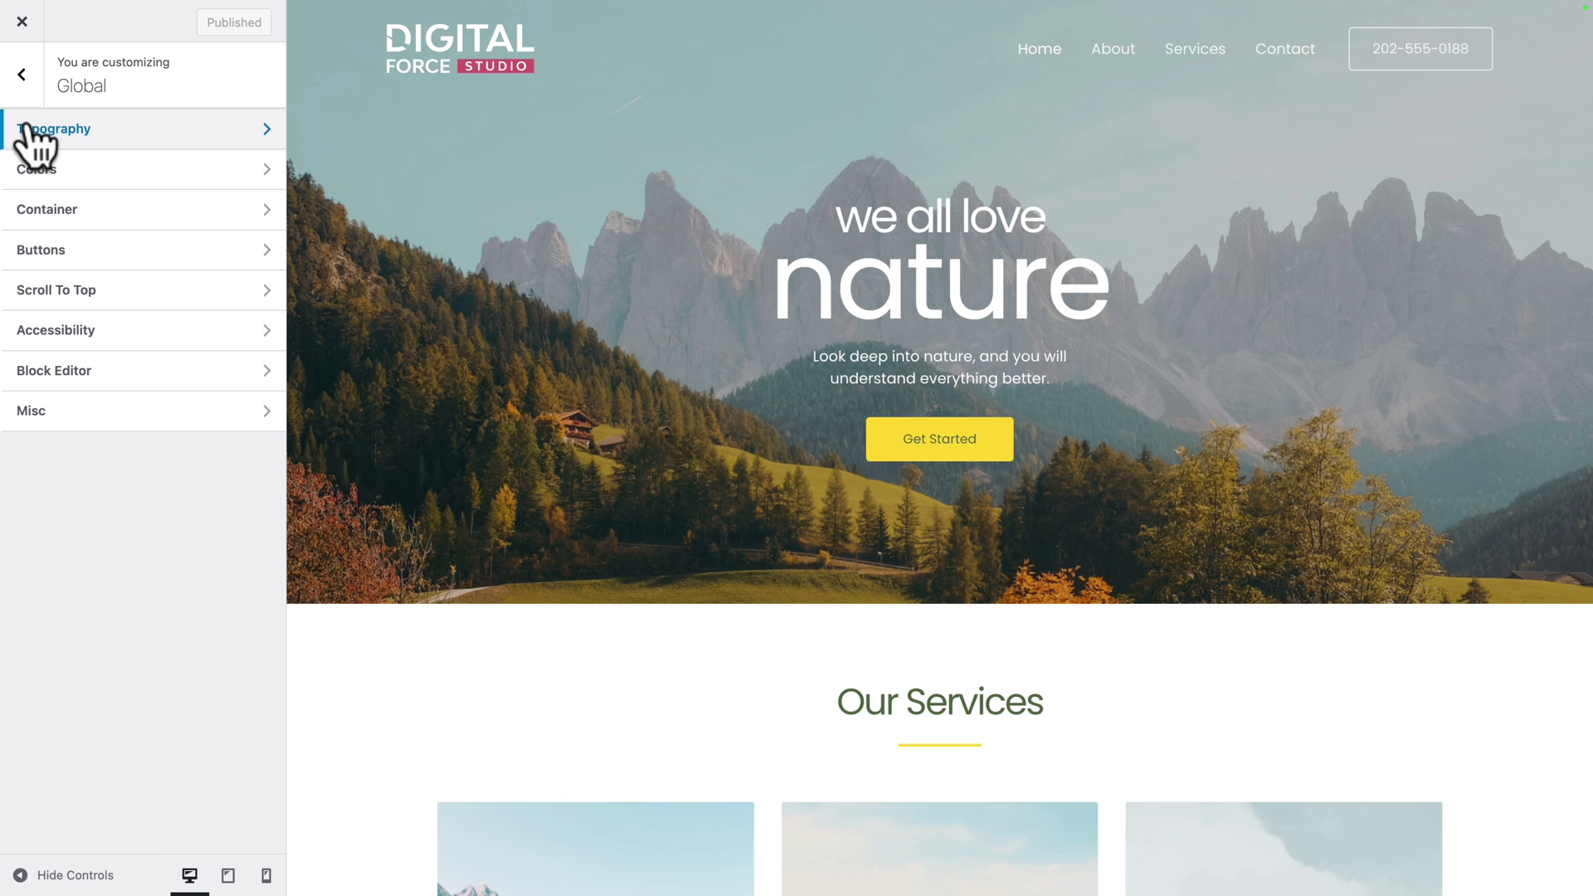
Open the Colors section of the Customizer's Global settings.
click(35, 169)
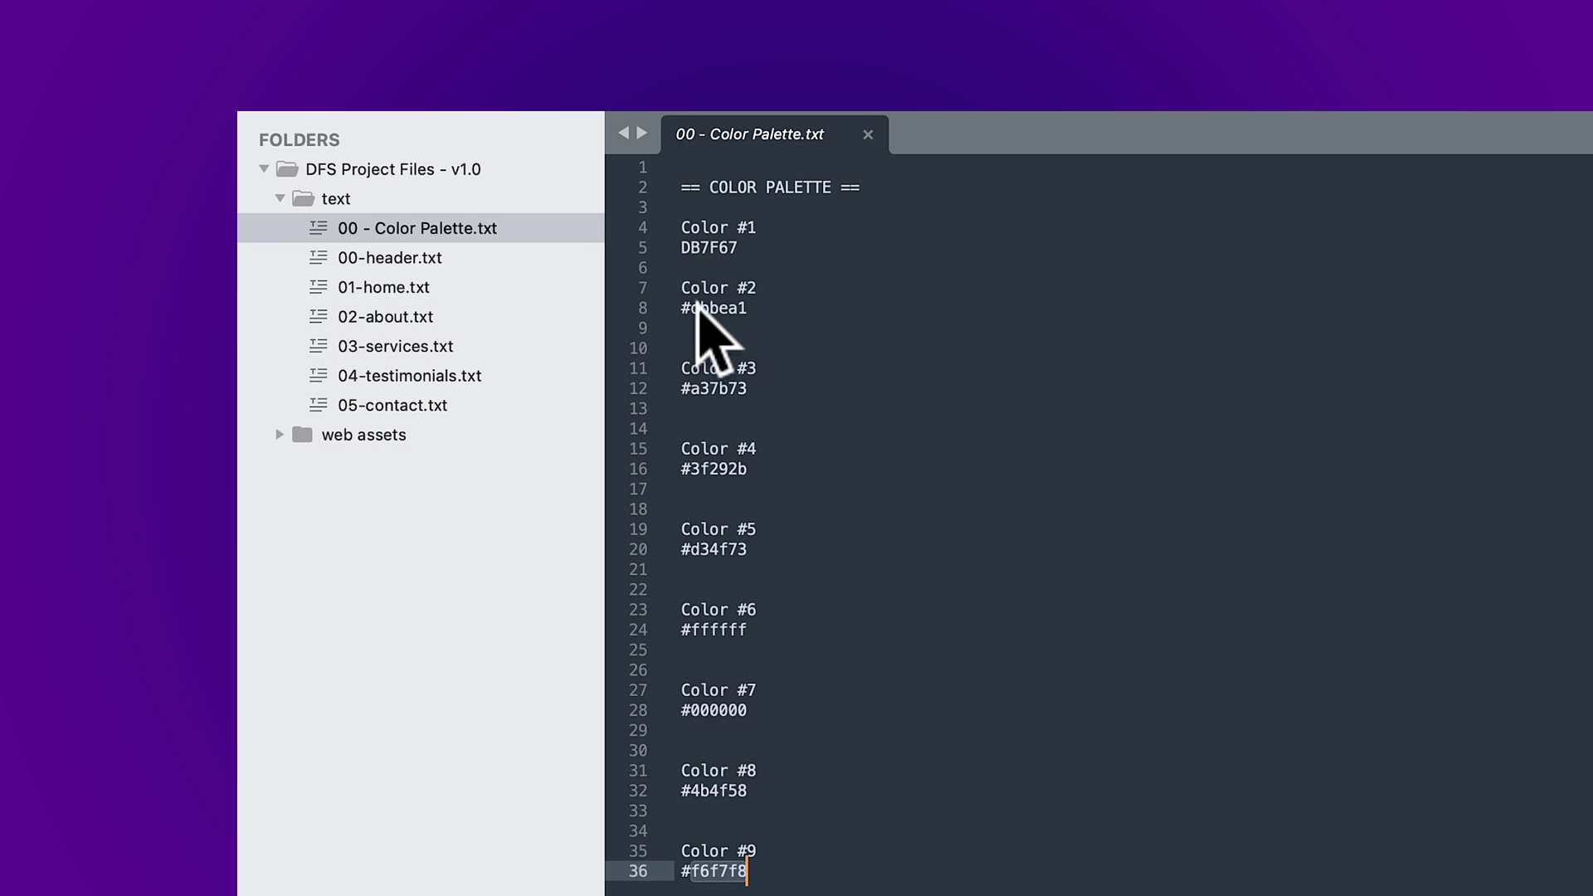
Paste the file's hex codes into palette Colors 1–5, including DB7F67, 3f292b and D34F73.
click(697, 248)
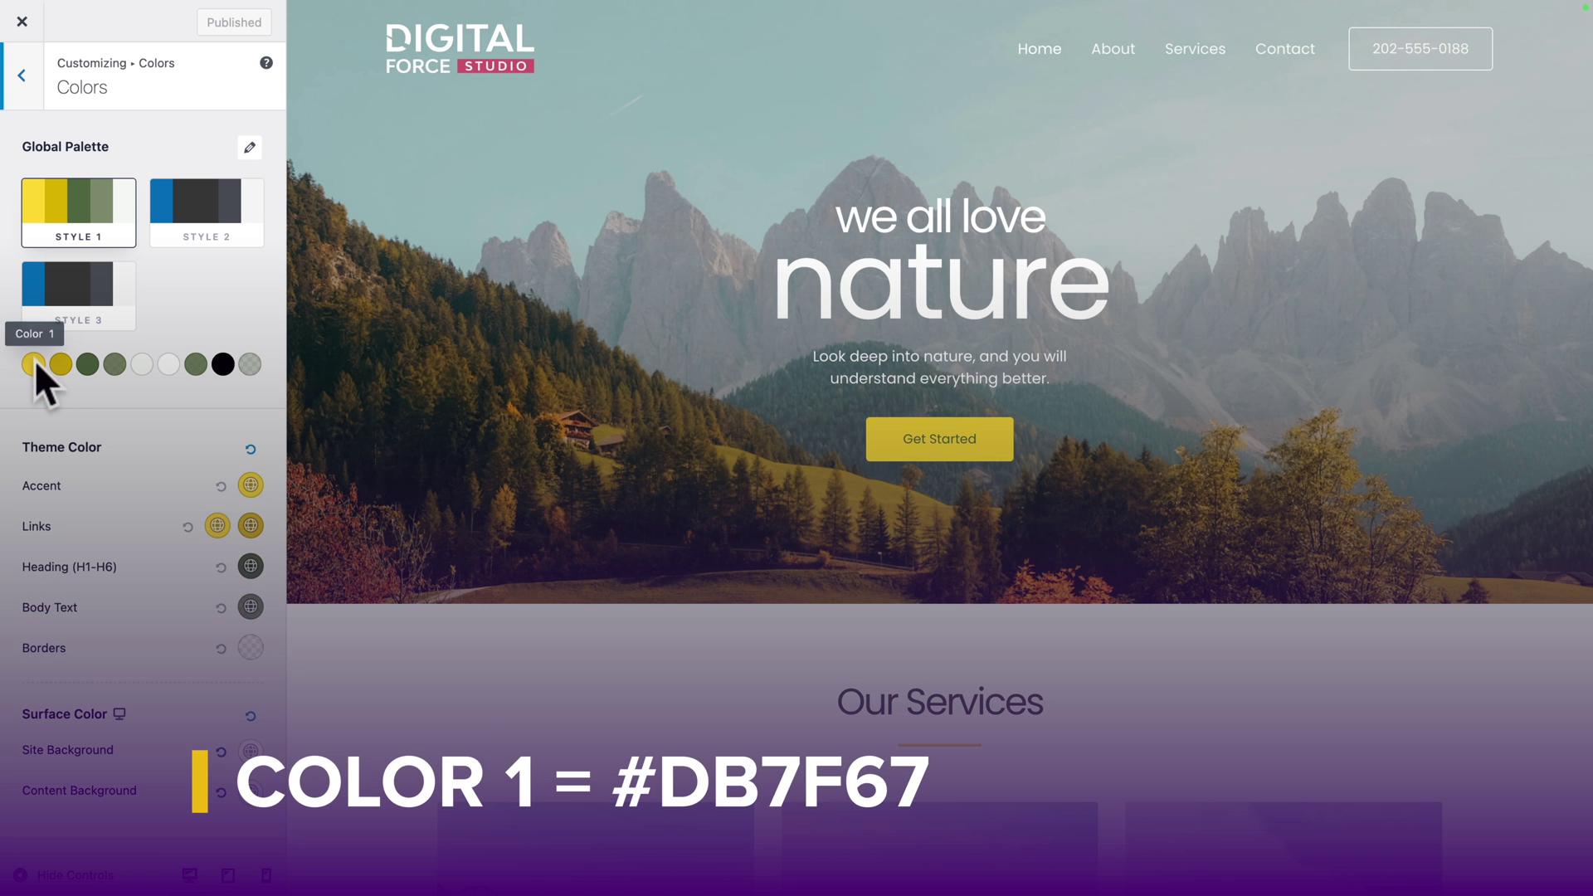
click(33, 363)
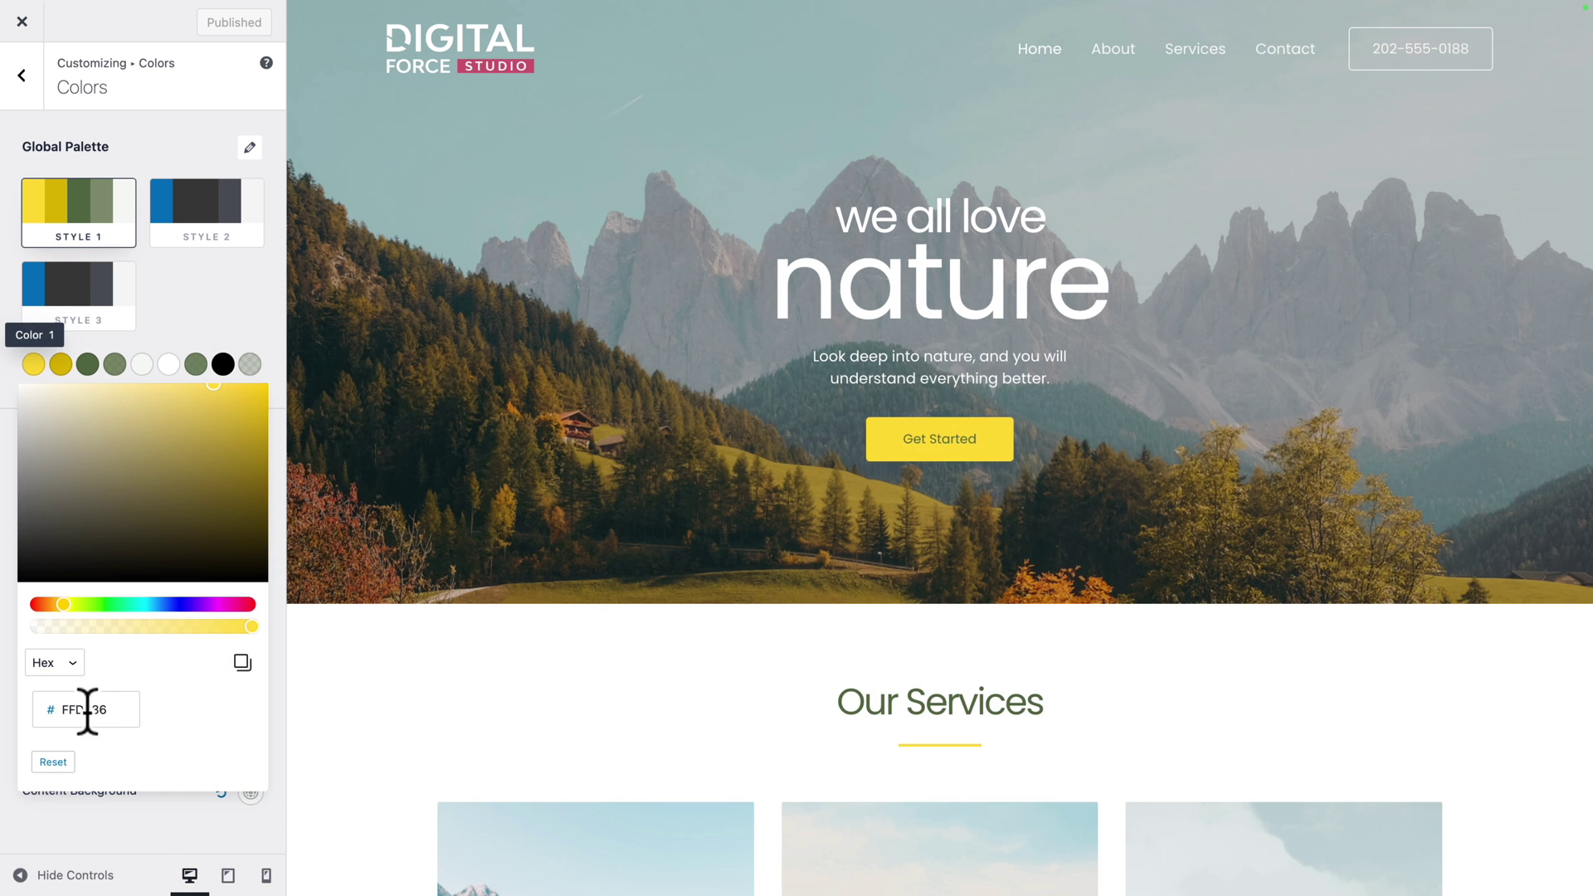
text(DB7F67)
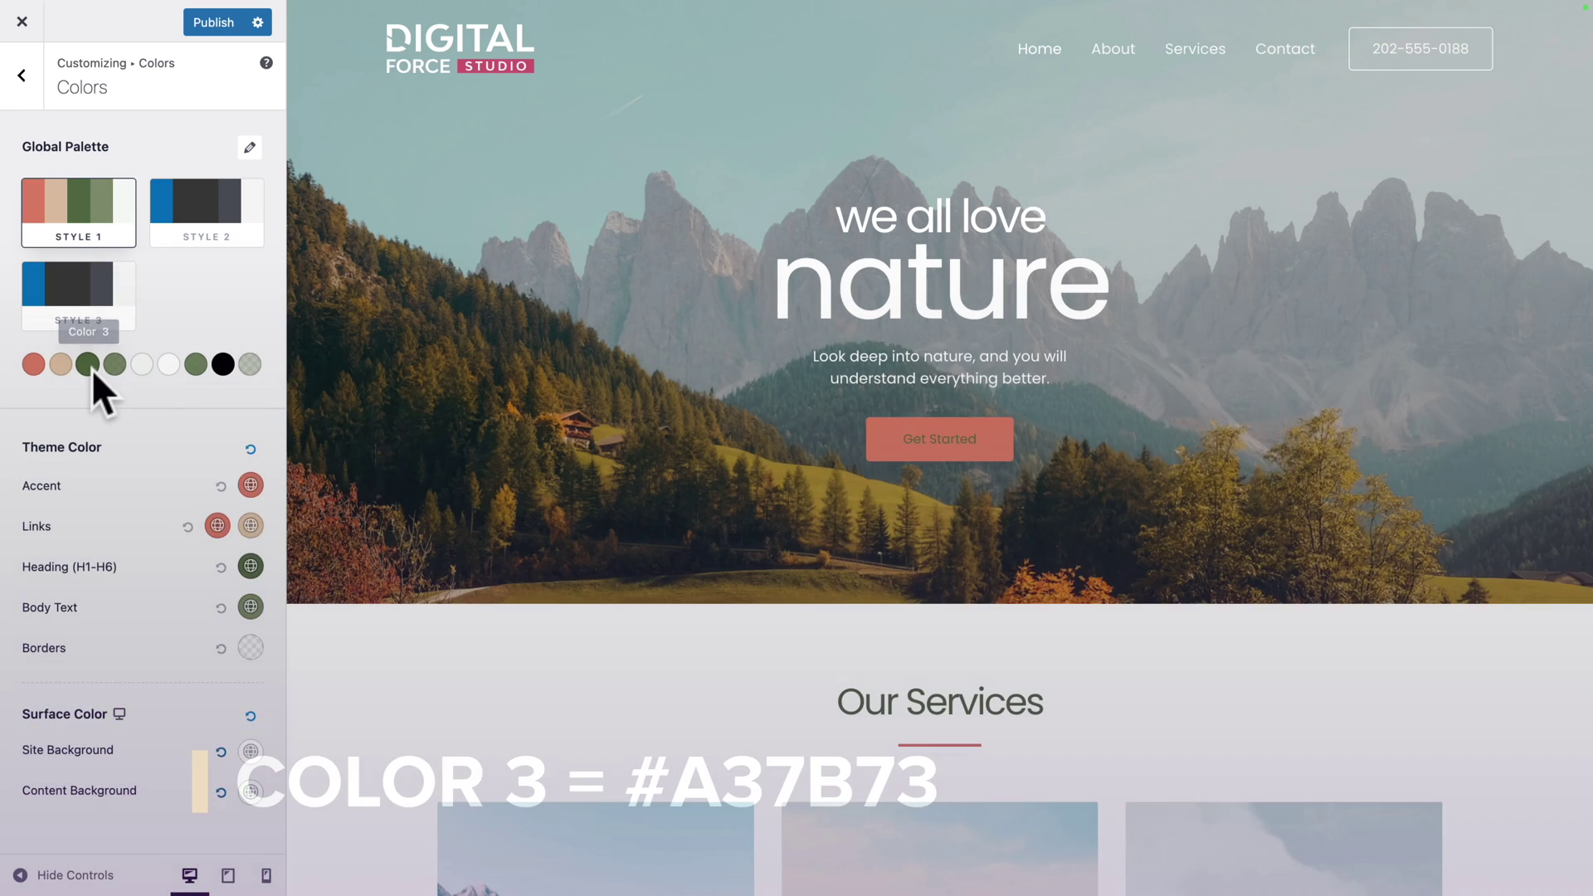
click(100, 365)
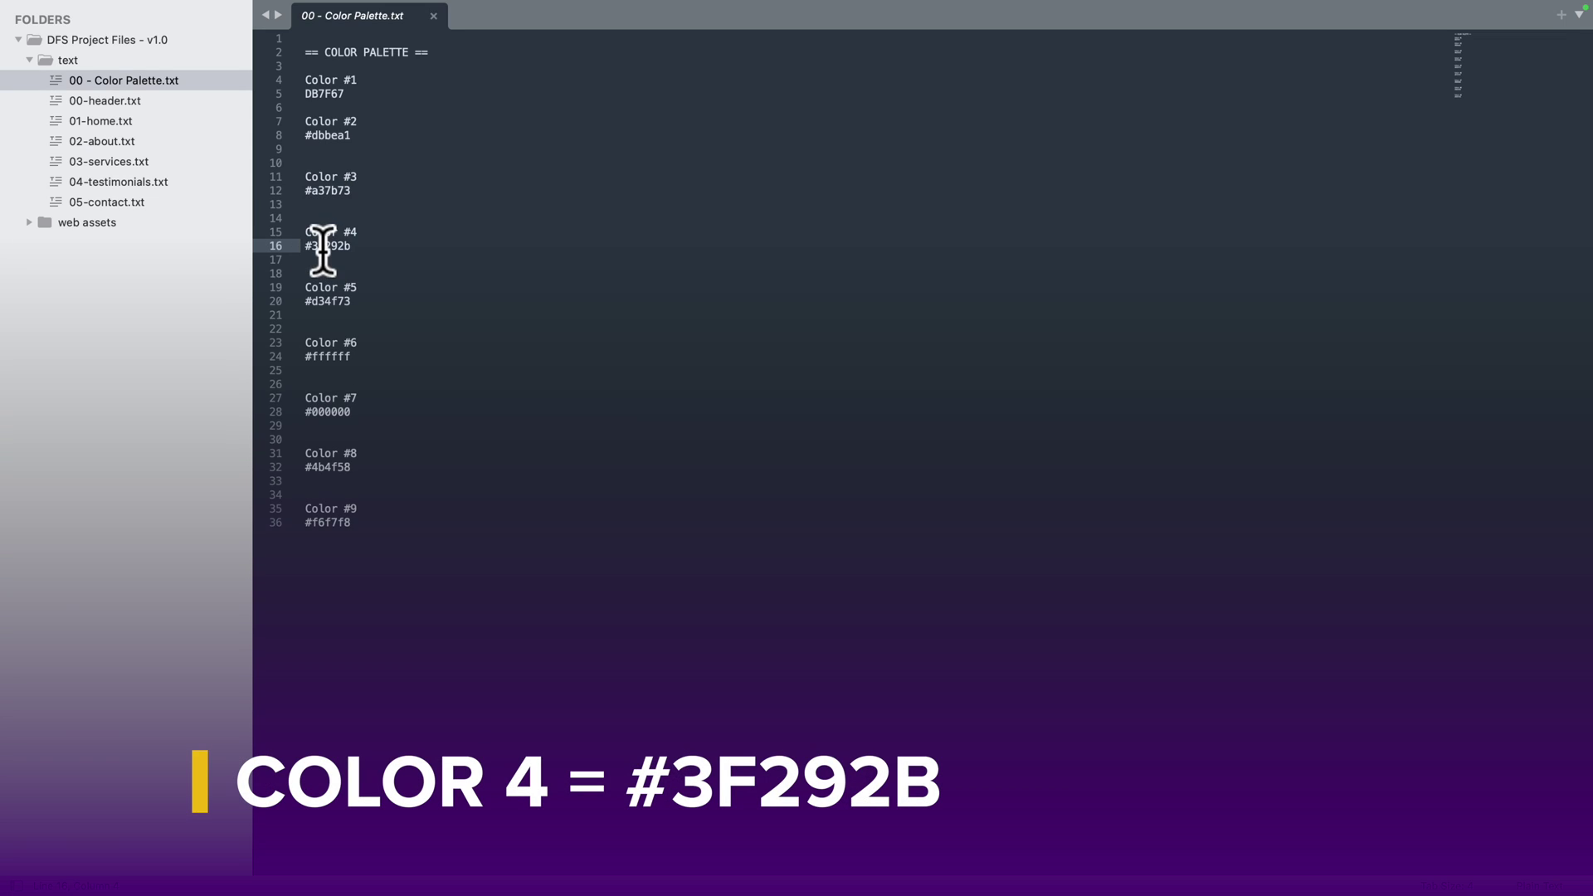
double_click(322, 246)
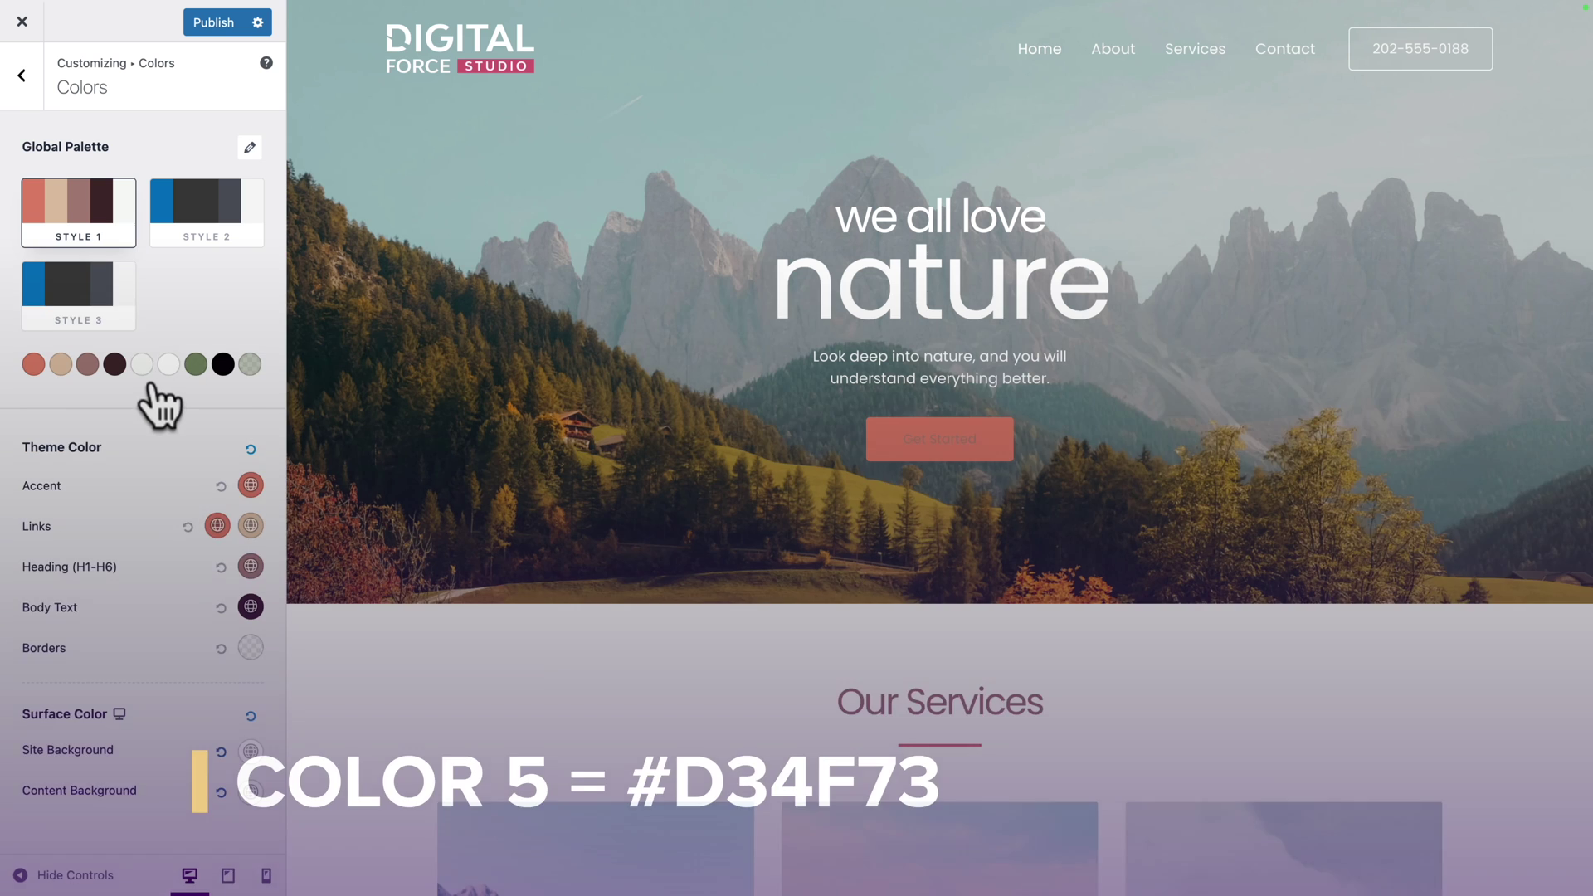
click(142, 365)
double_click(96, 709)
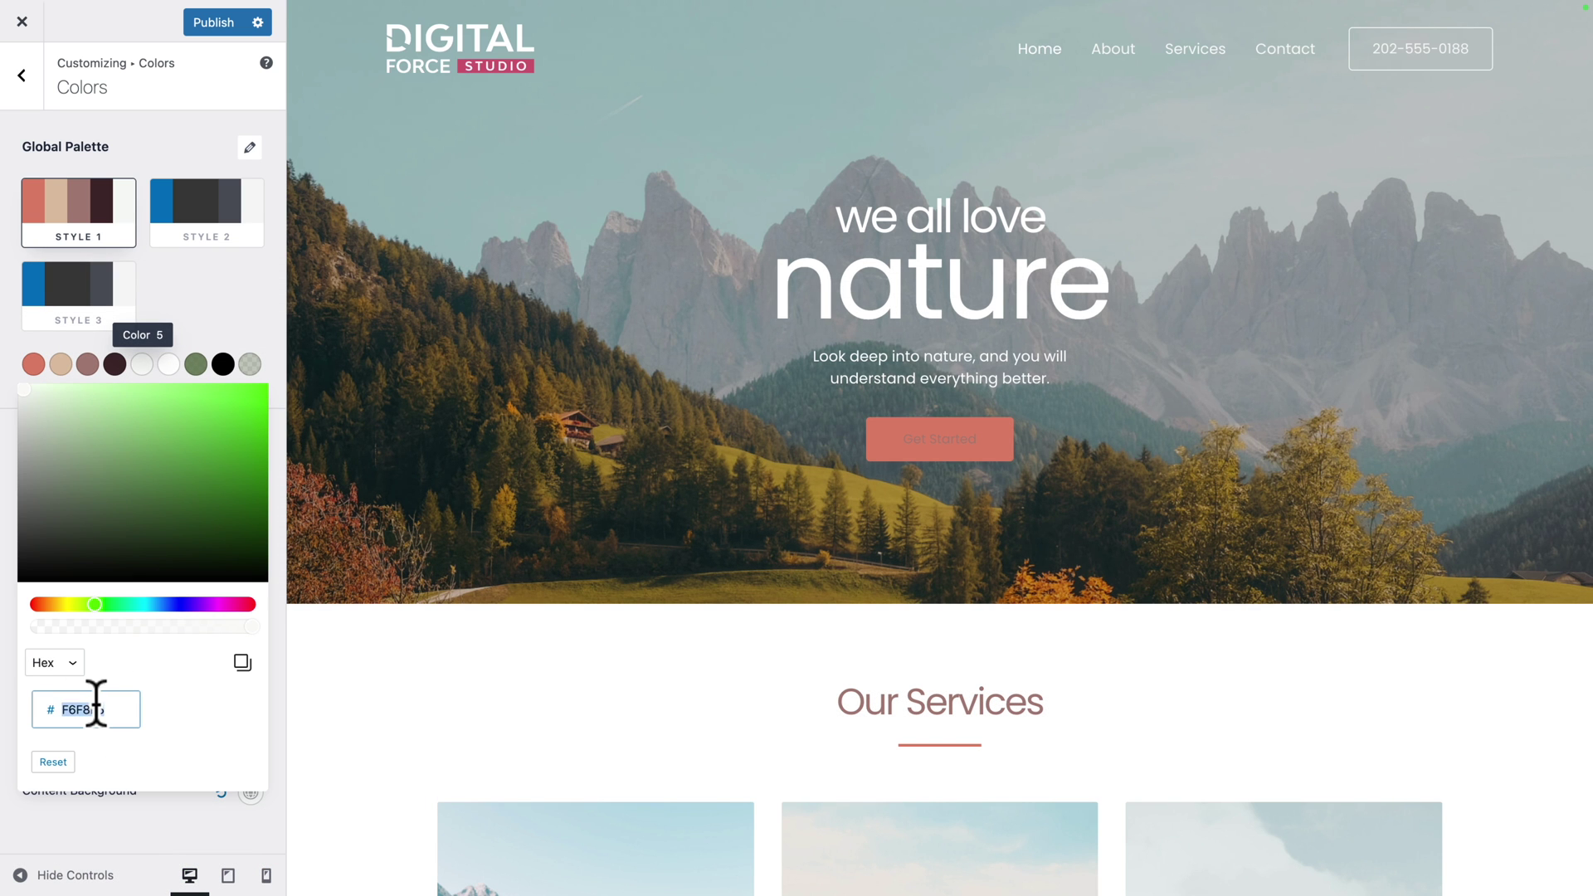
text(D34F73)
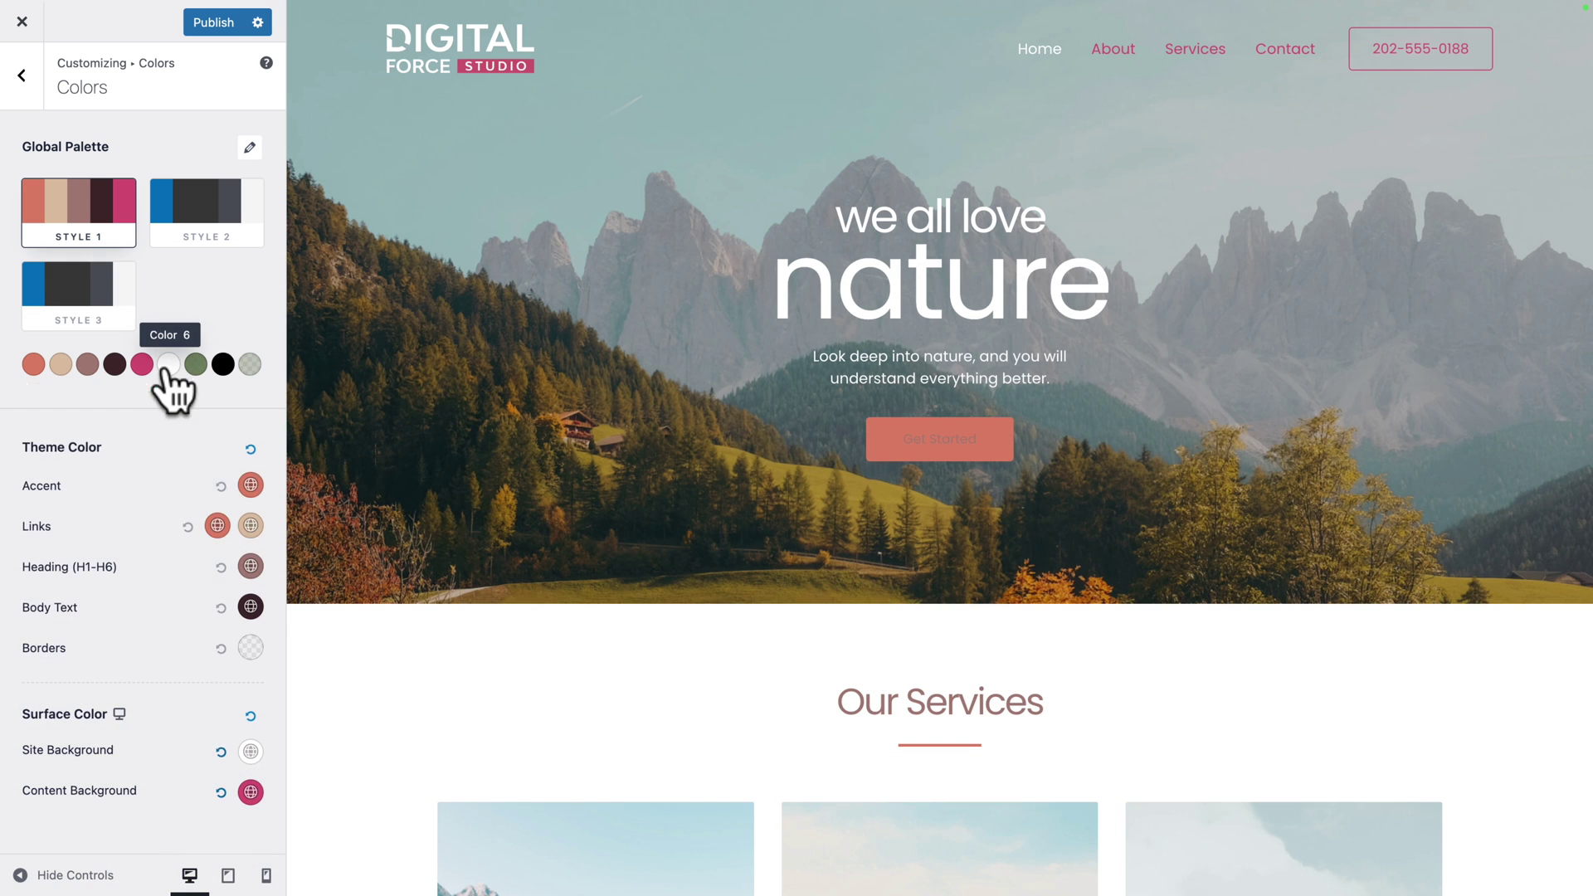
Set palette Colors 6–9, with 000000, 4B4F58 and F6F7F8 for Colors 7–9.
click(169, 365)
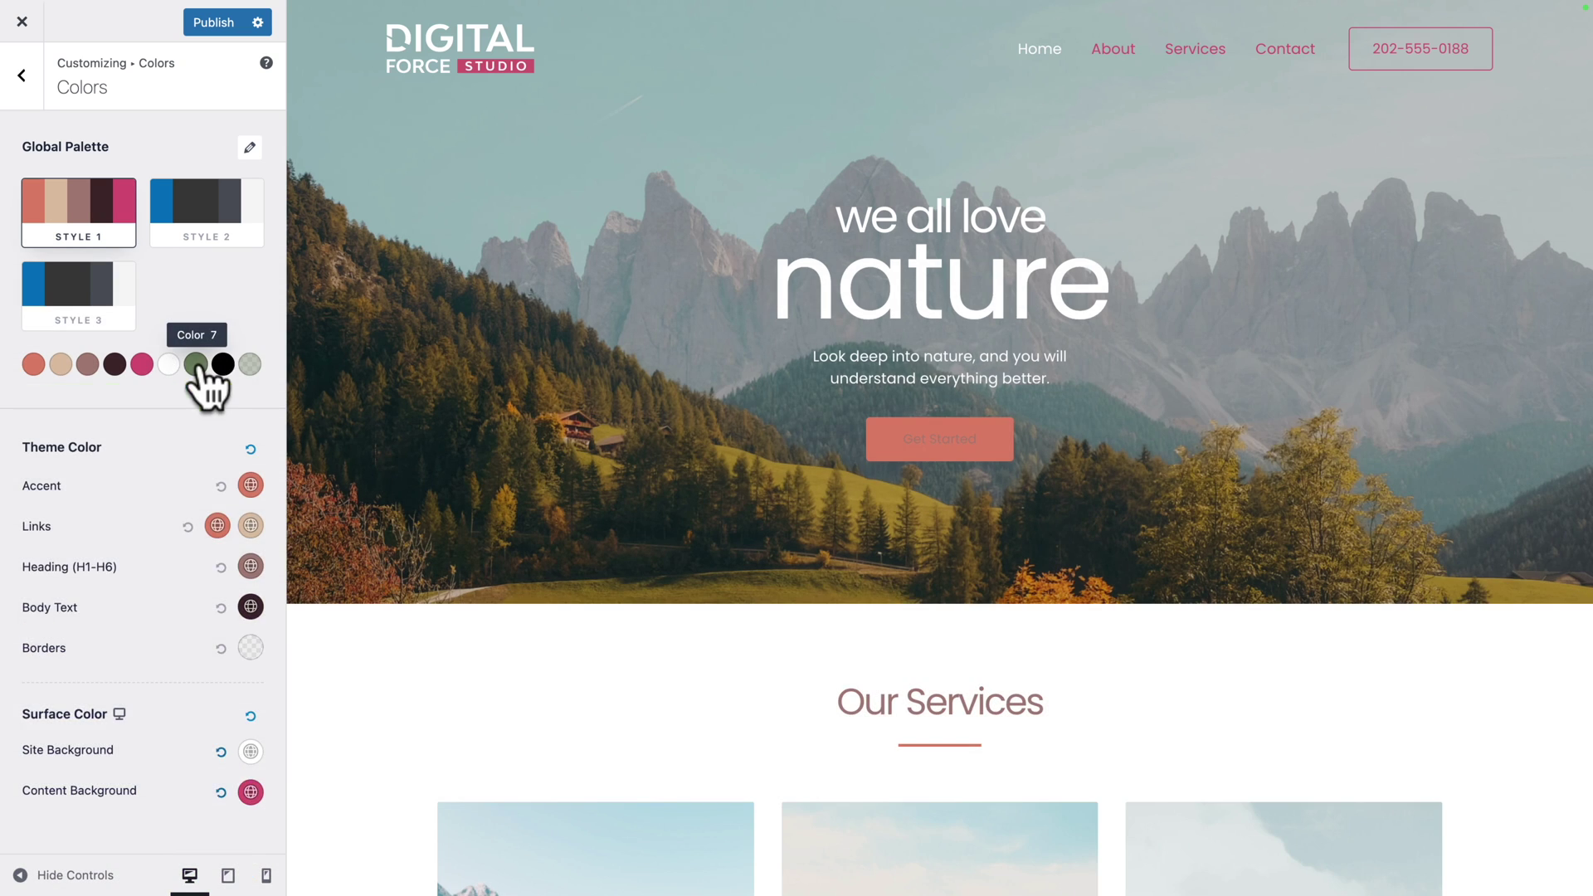
click(196, 365)
key(ctrl+a)
text(000000)
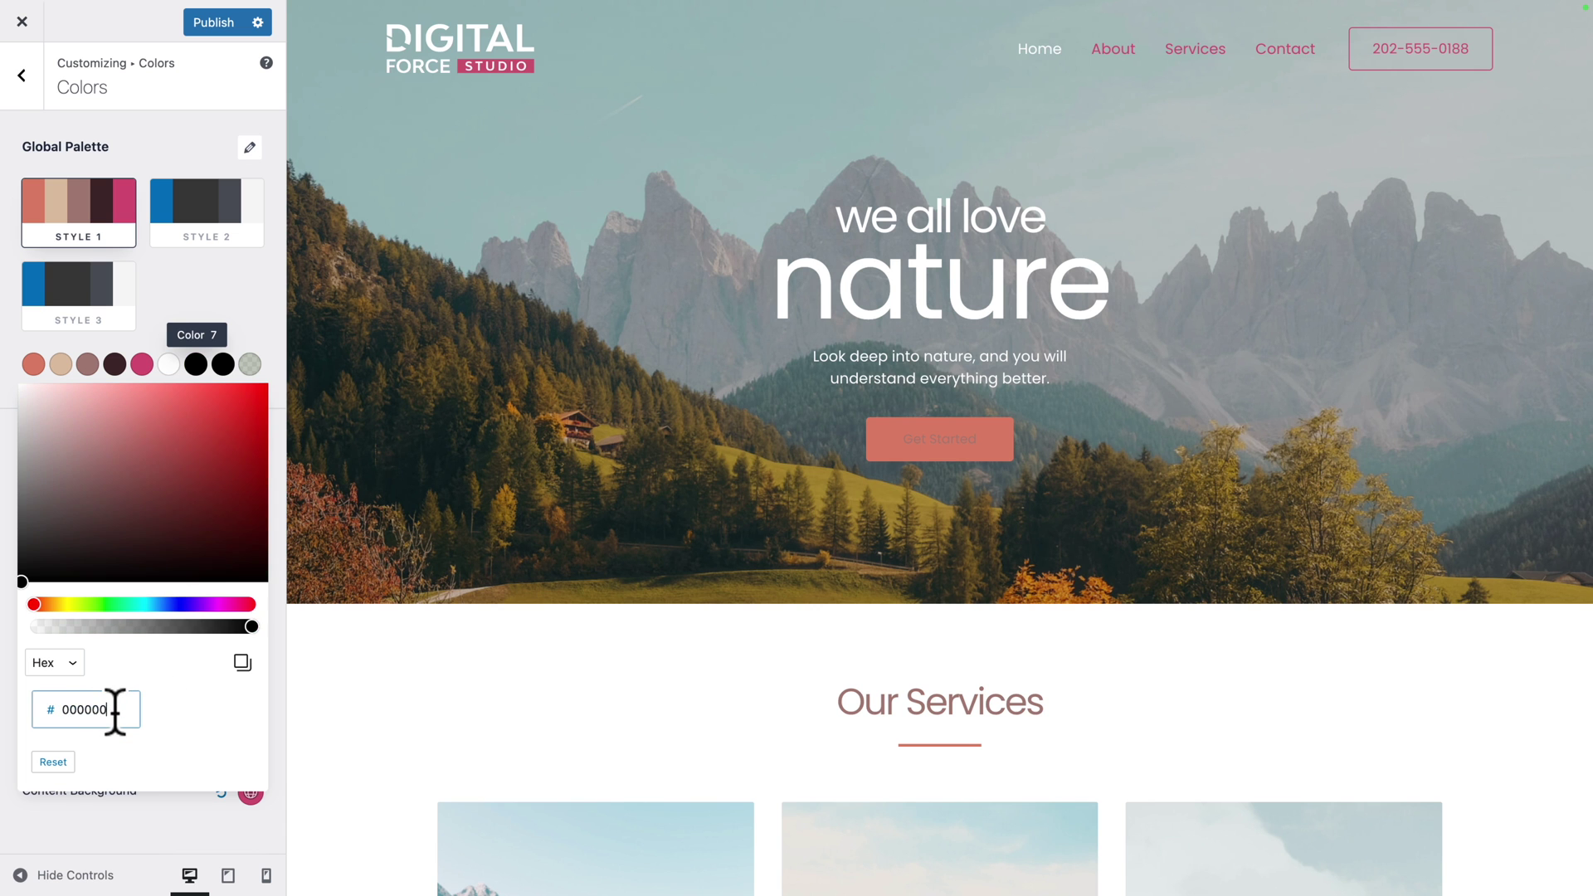
click(215, 302)
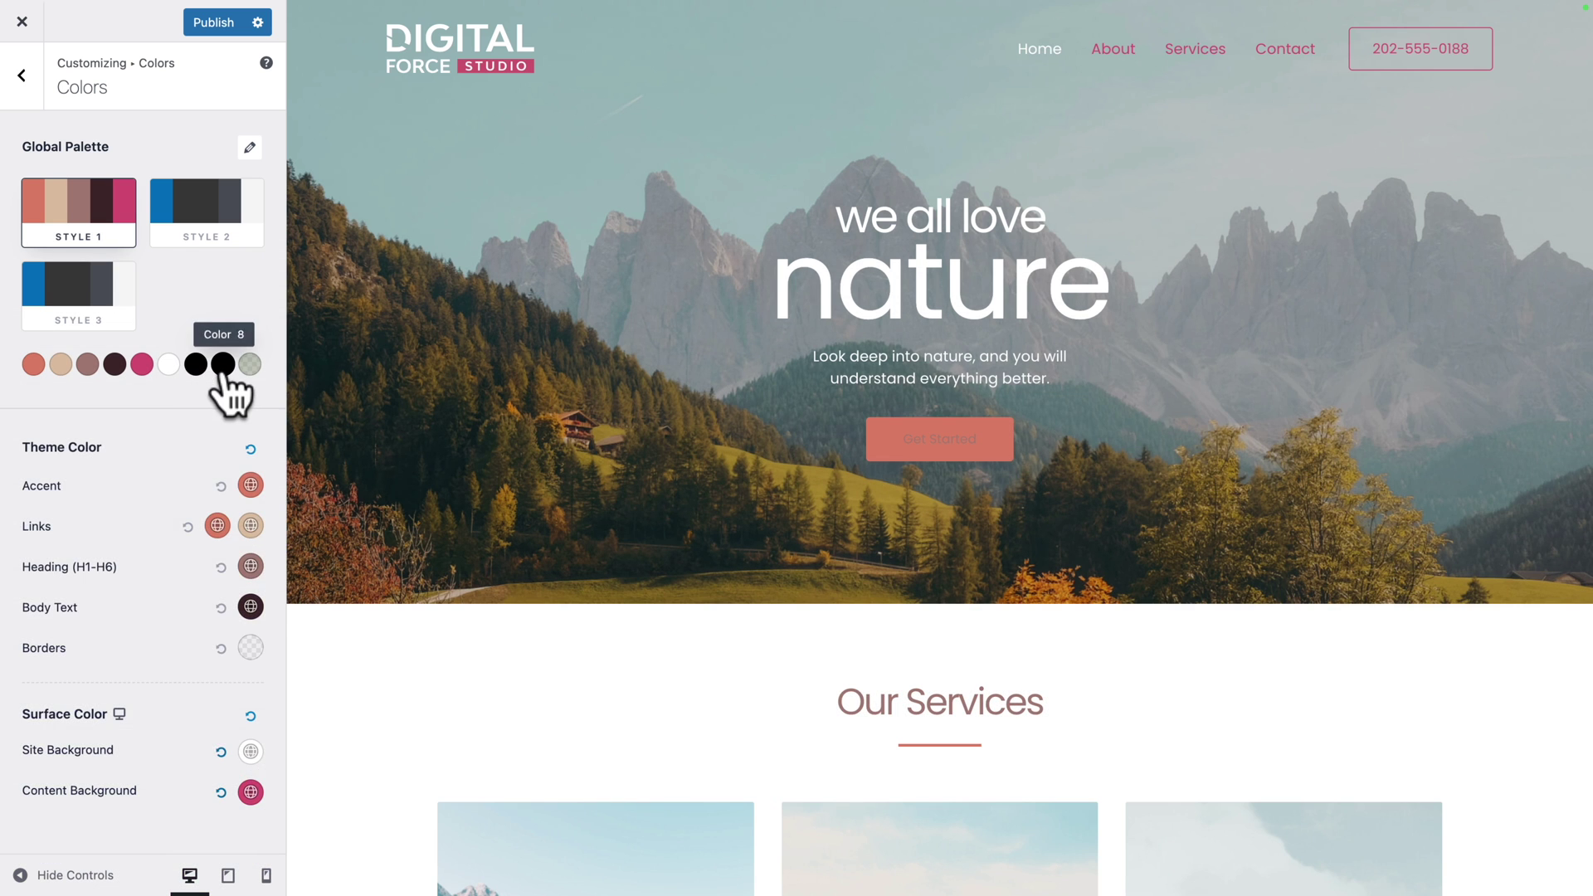
click(223, 364)
click(98, 709)
text(4B4F58)
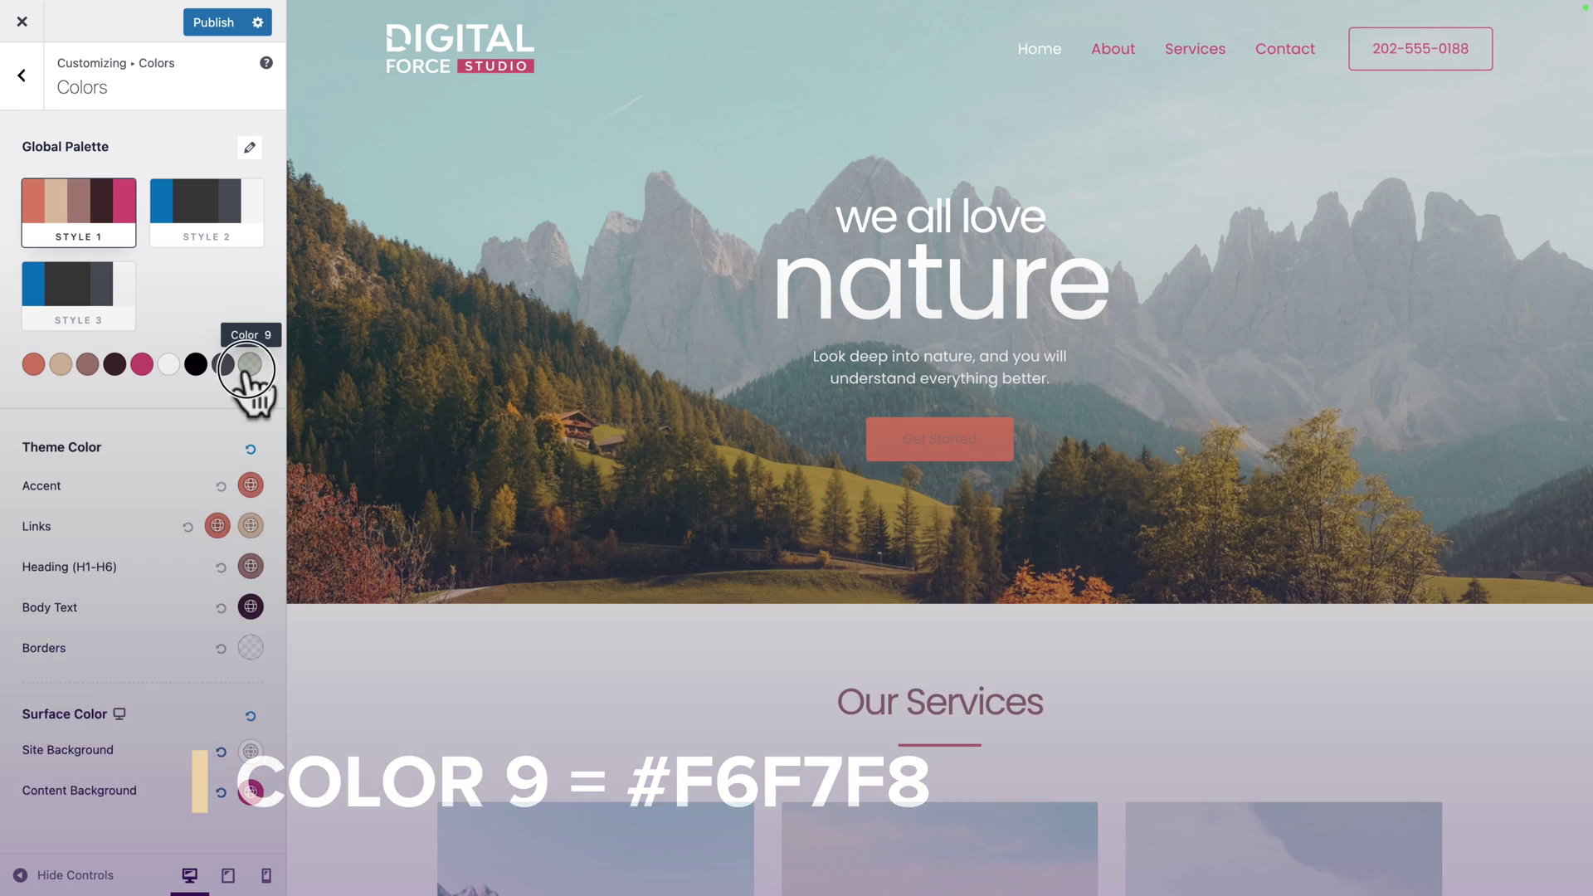
click(249, 364)
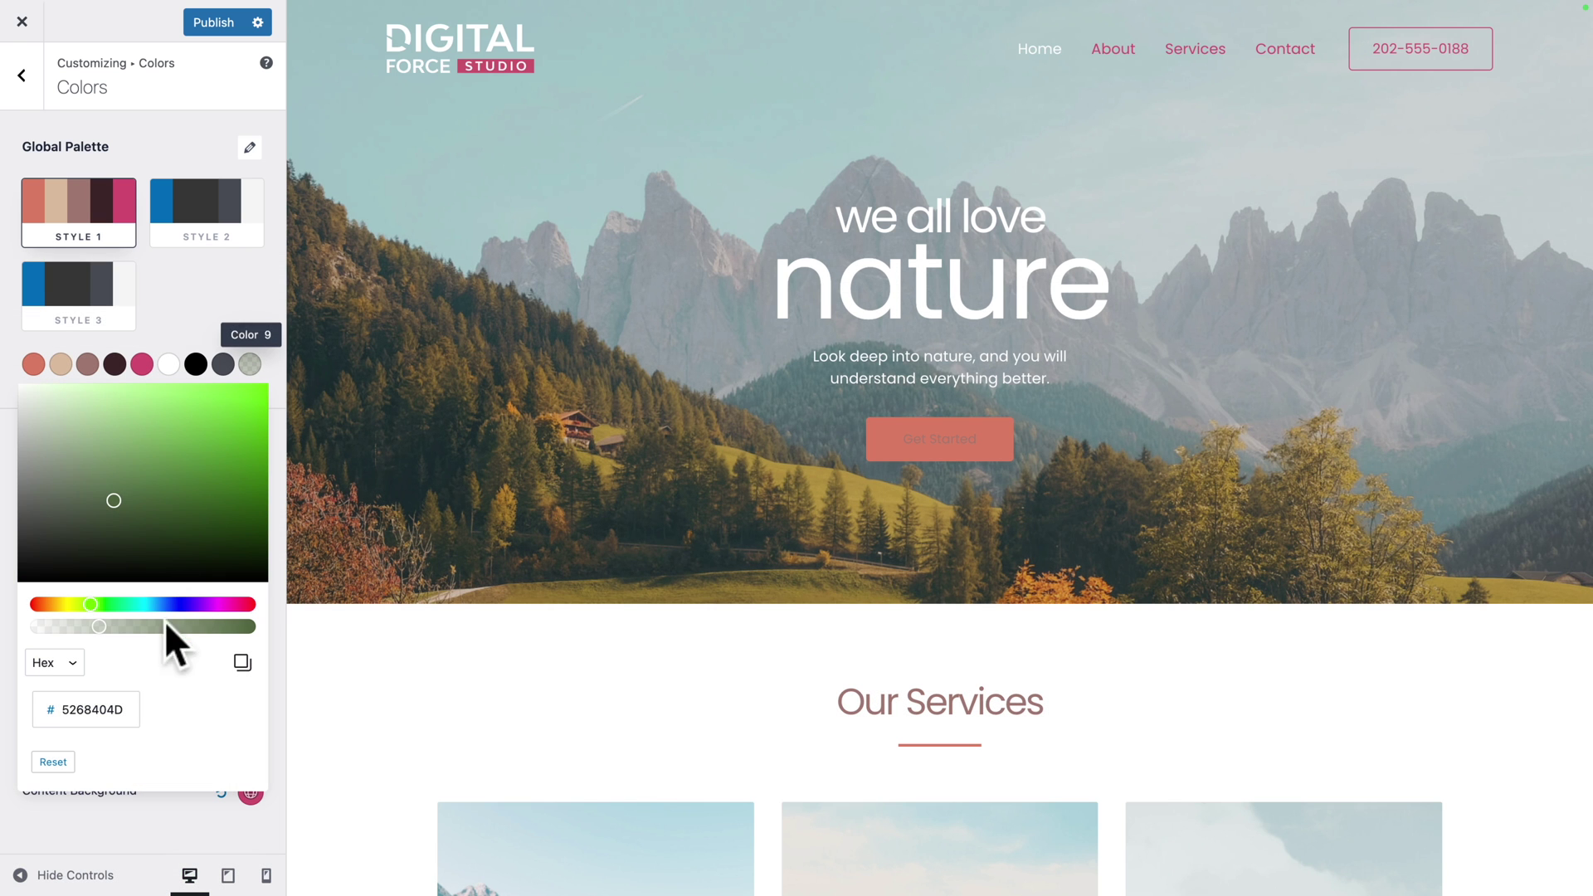
text(F6F7F8)
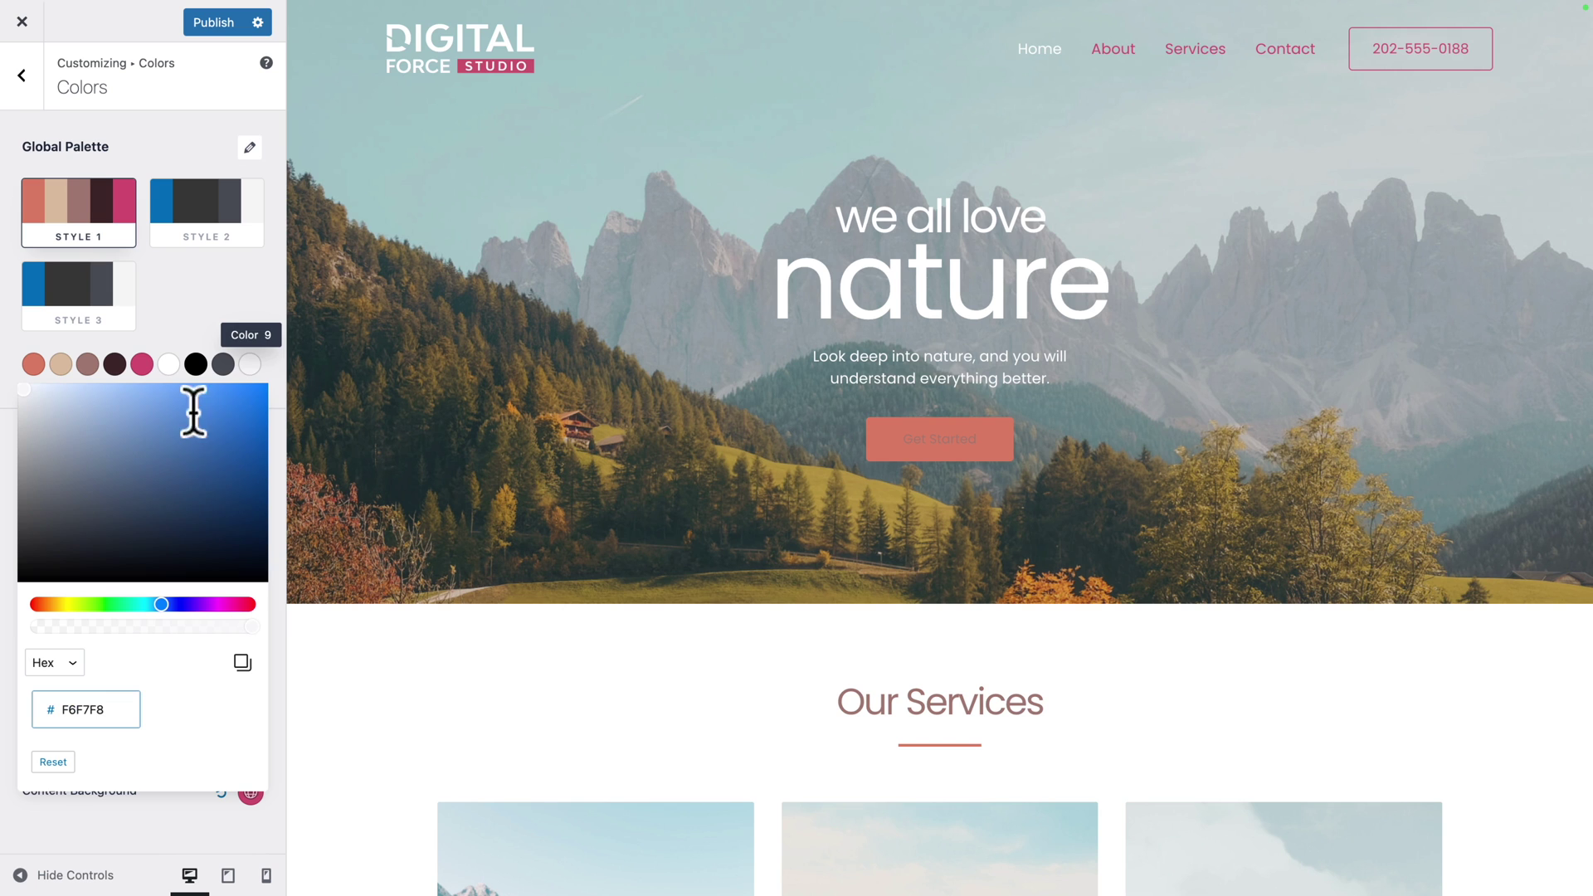
click(188, 305)
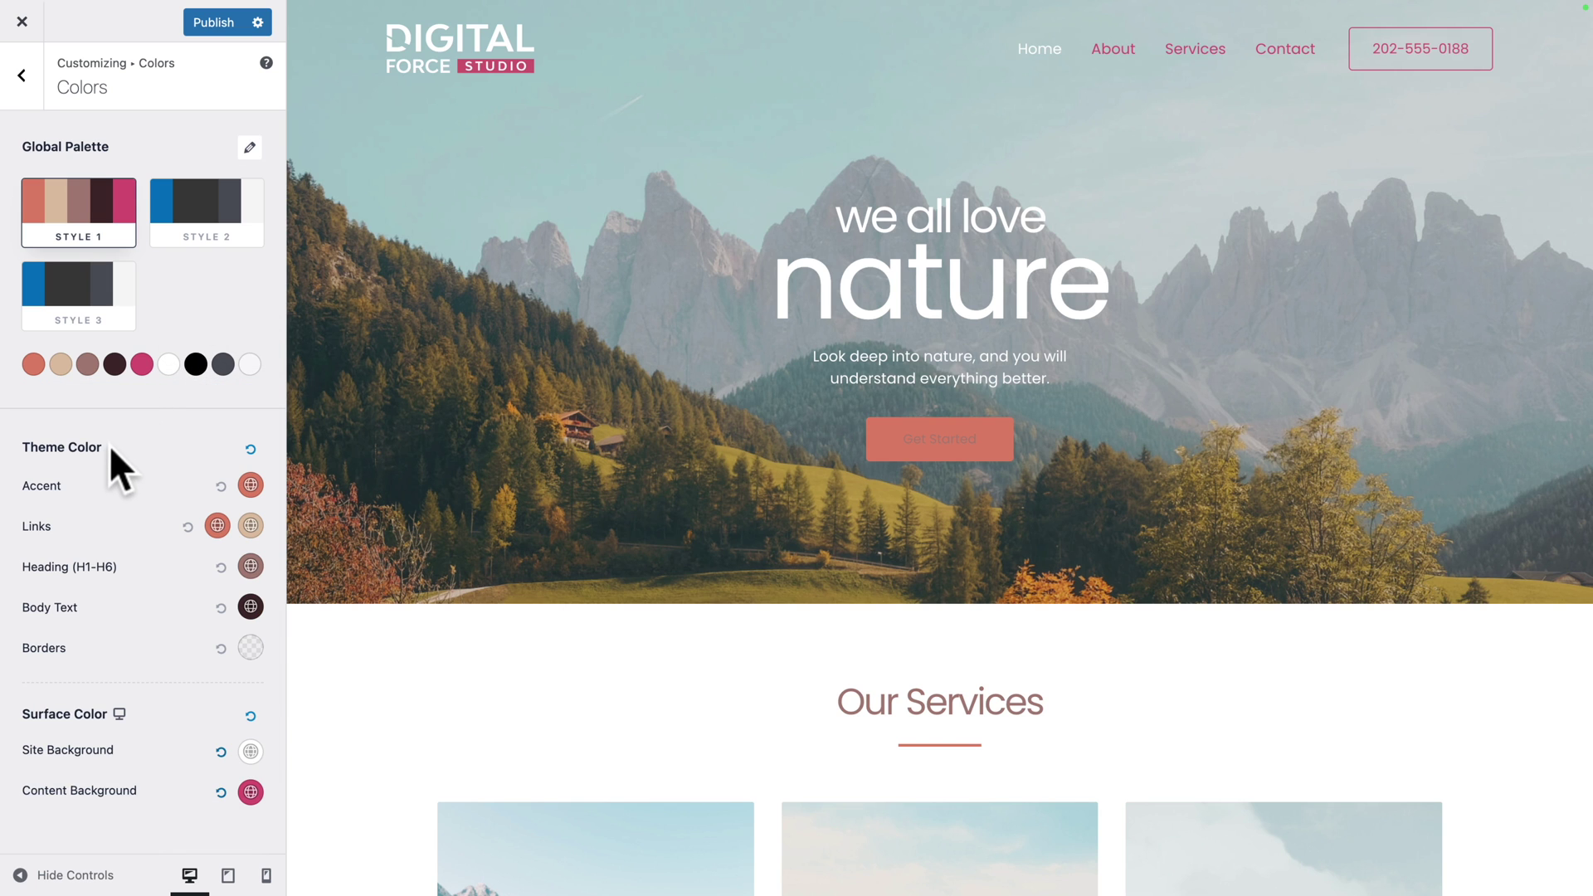
Set the accent colour to palette Color 5, links to Color 1 and link hover to Color 5.
click(250, 485)
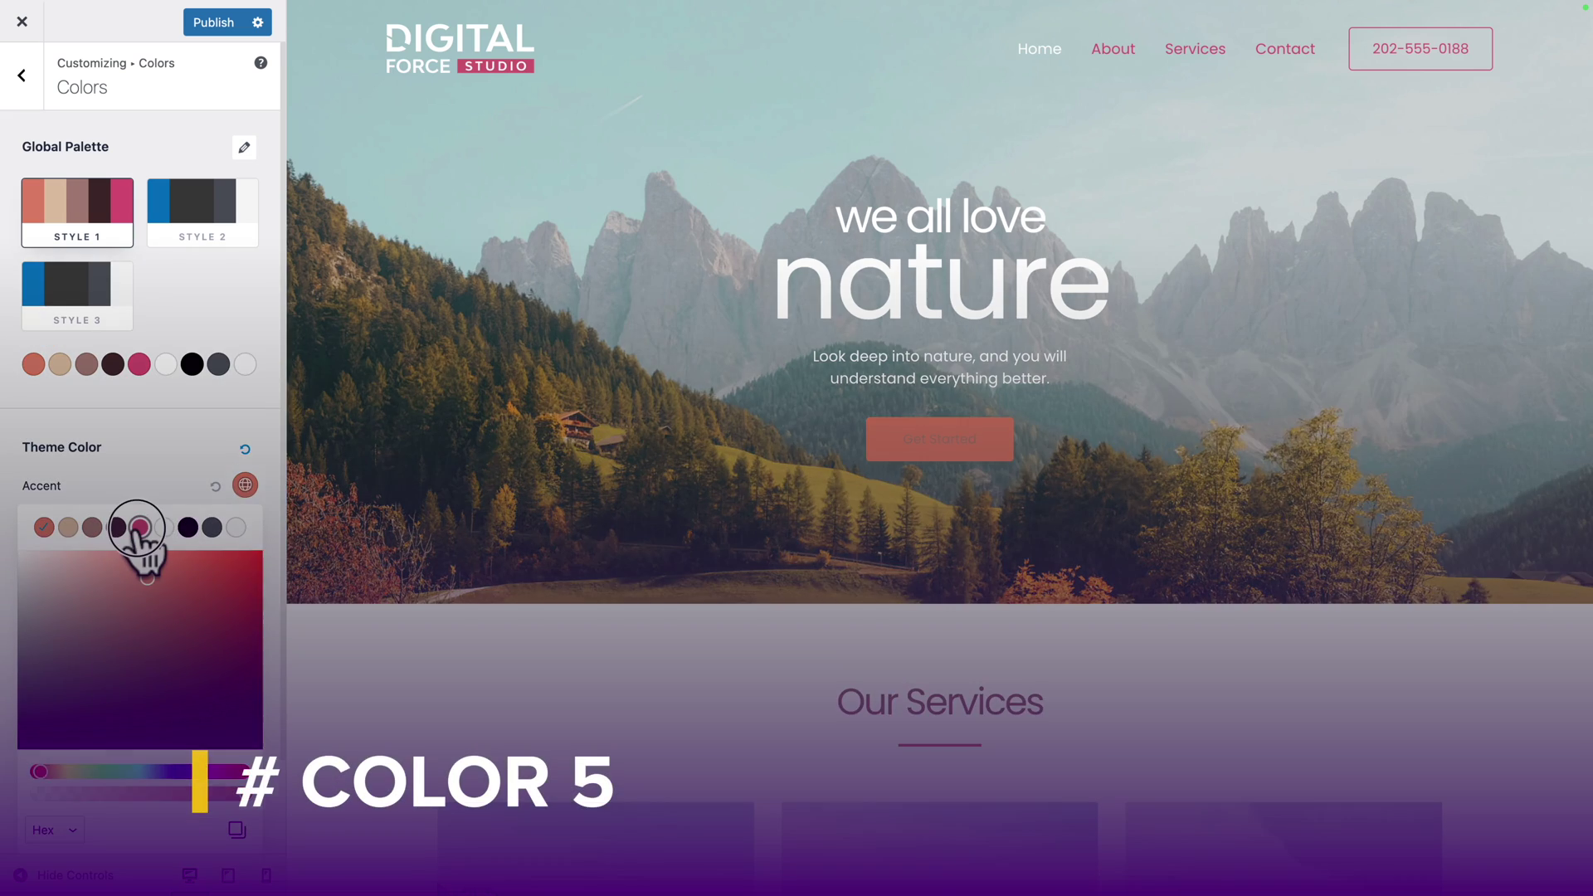
click(139, 527)
click(162, 468)
click(216, 525)
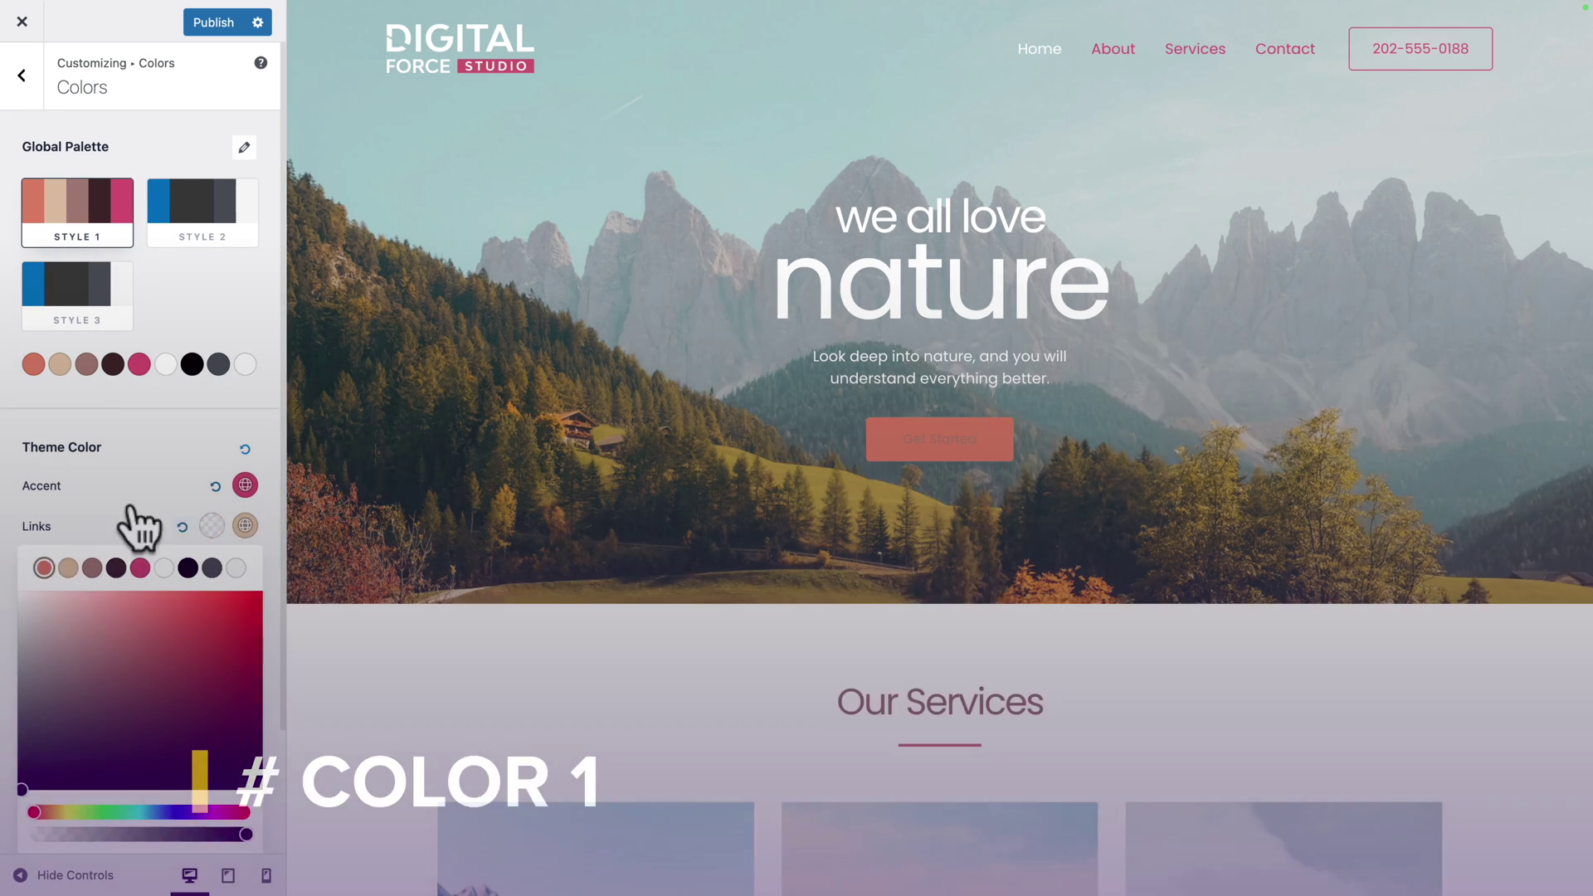
click(133, 524)
click(250, 525)
click(140, 568)
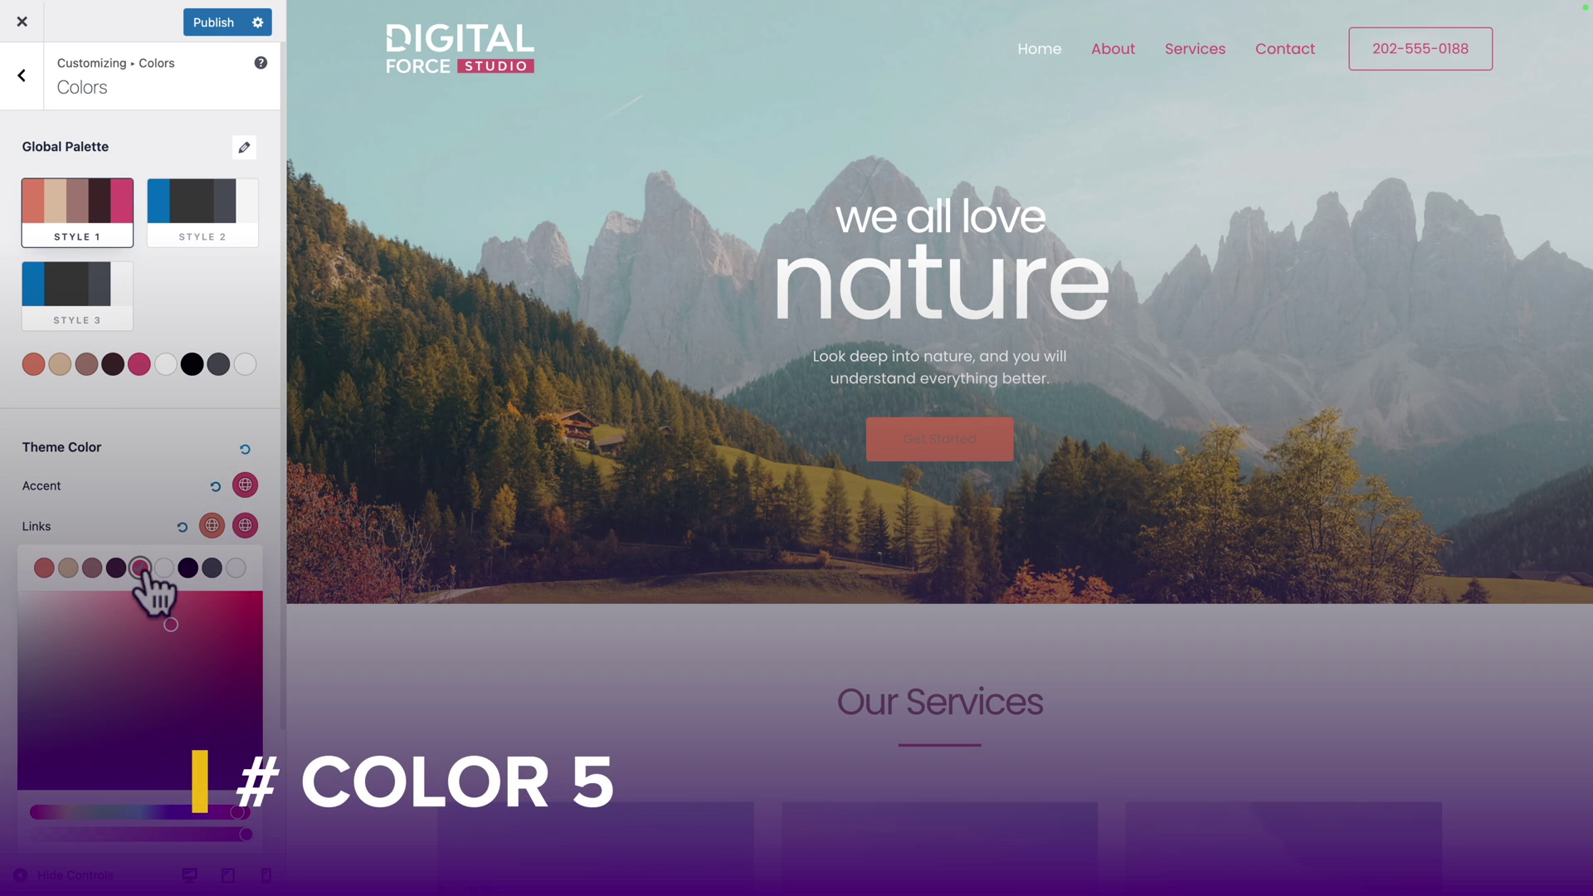
click(156, 521)
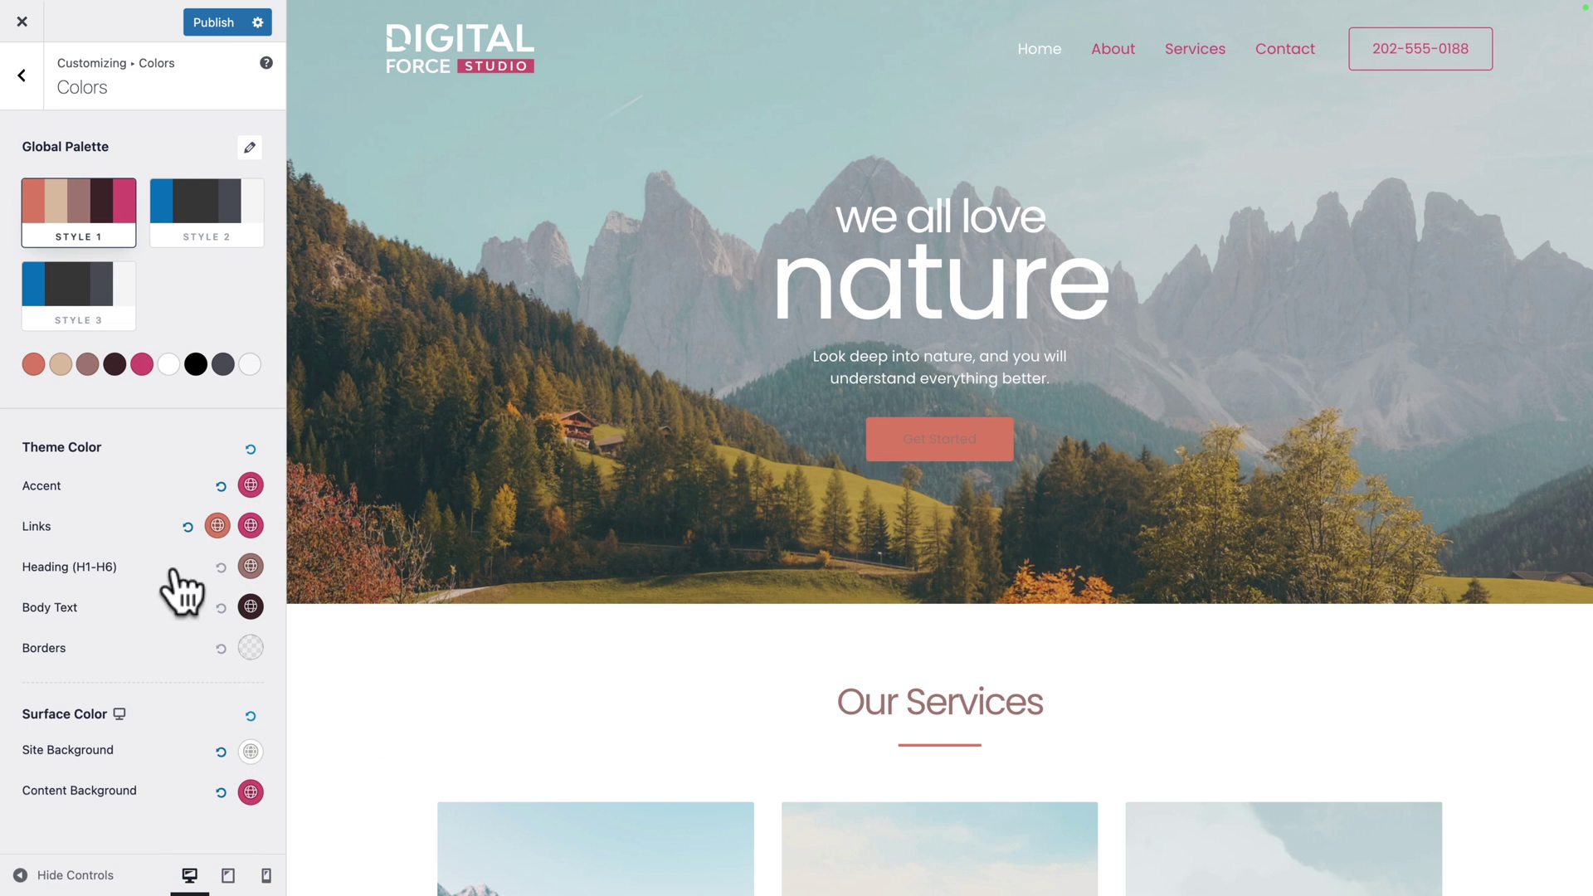
Make headings and body text Color 4, set the content background to white, and publish.
click(250, 566)
click(116, 608)
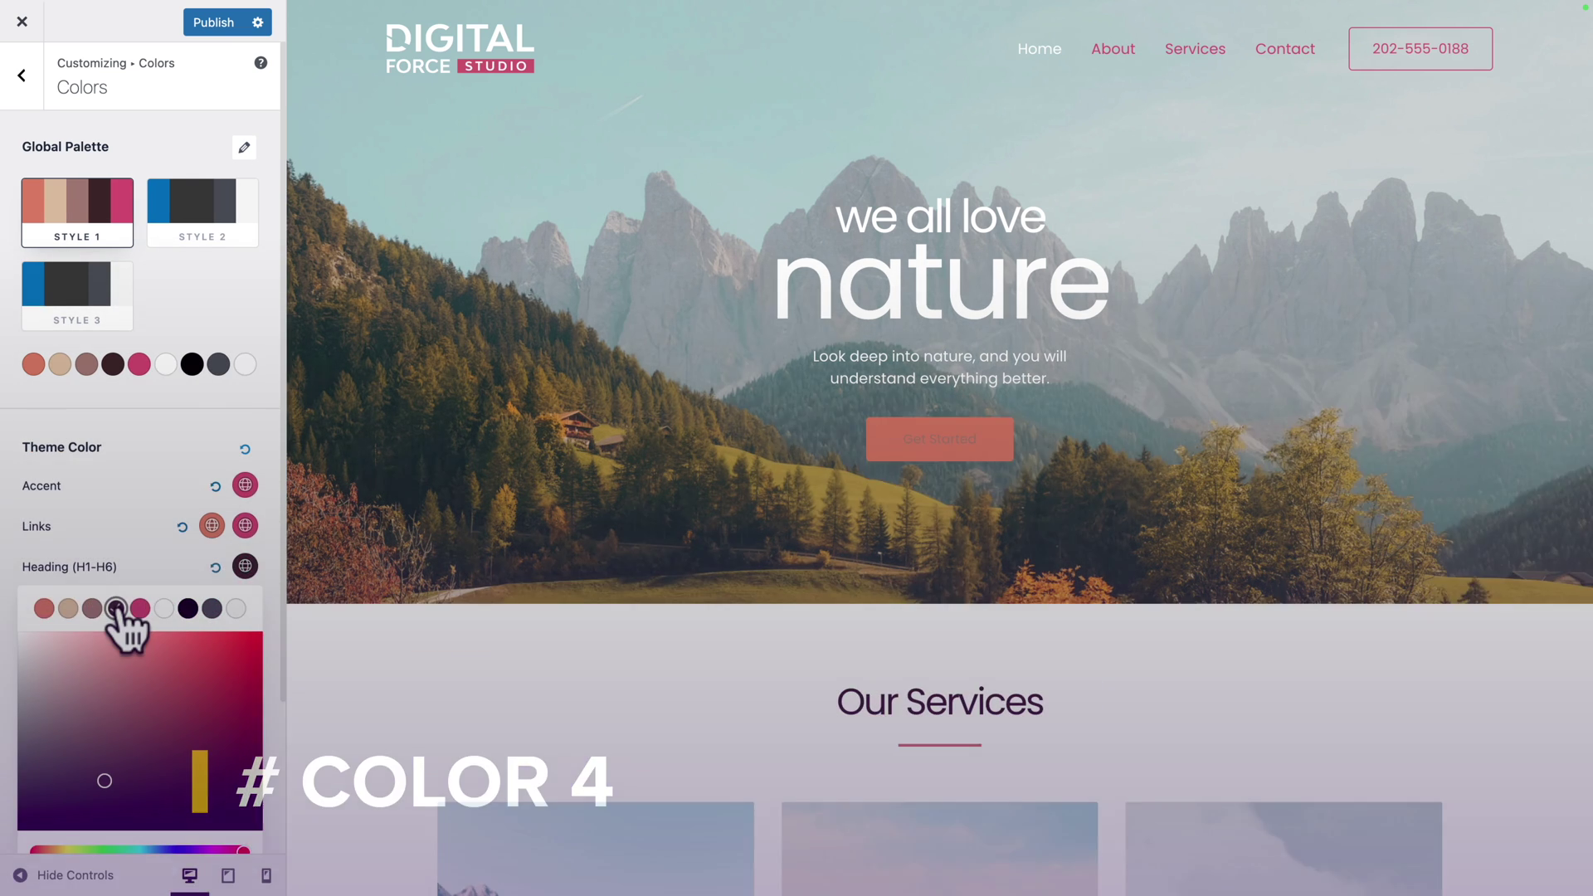
click(151, 545)
click(245, 607)
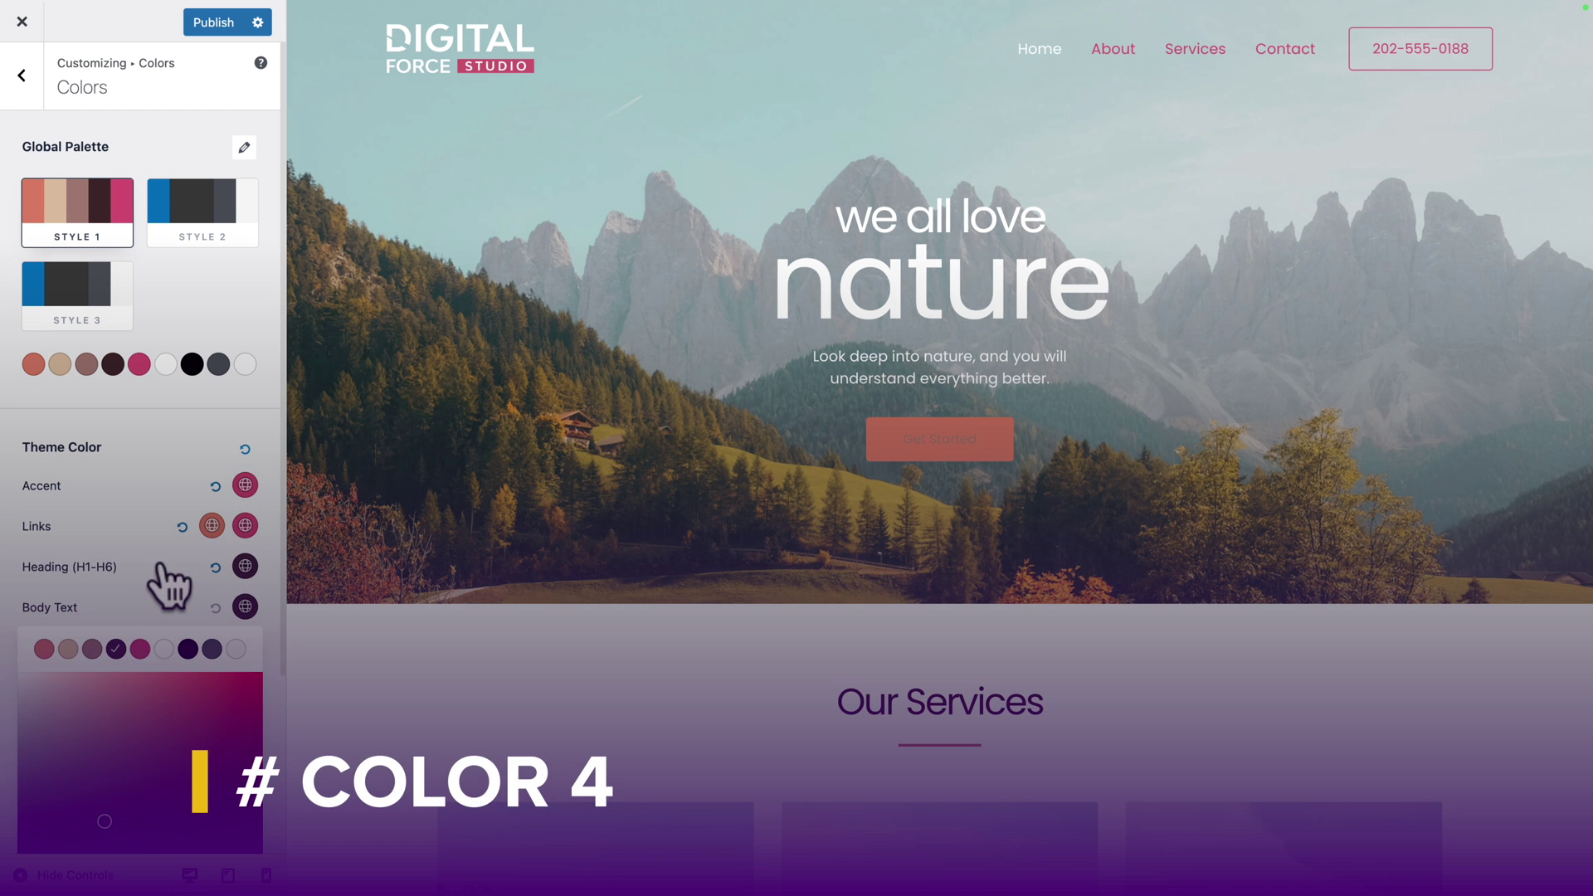
click(160, 559)
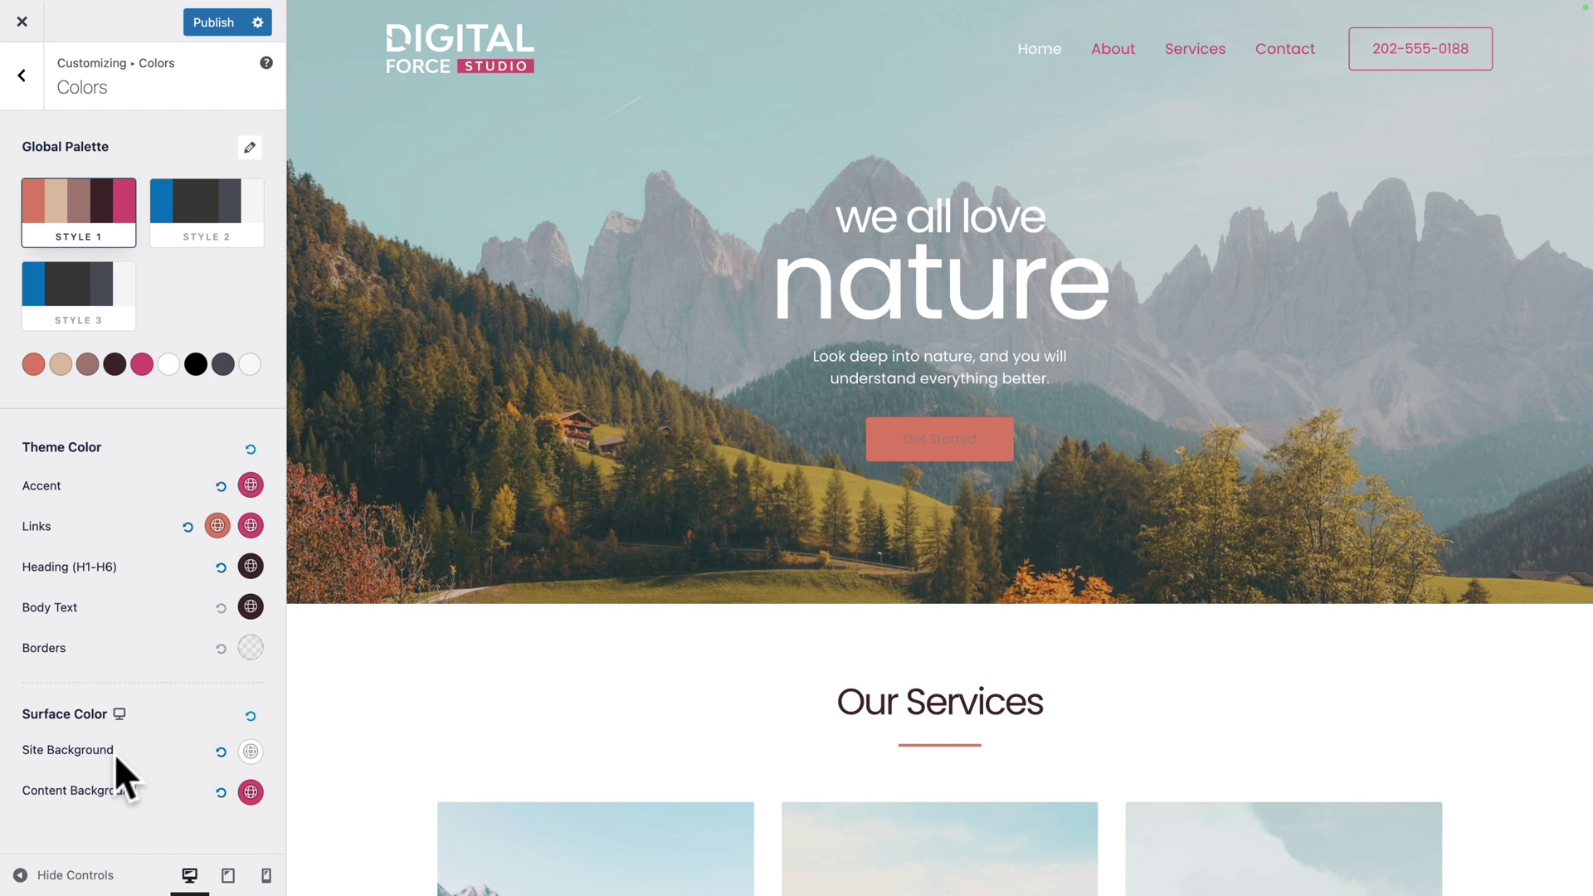
click(249, 791)
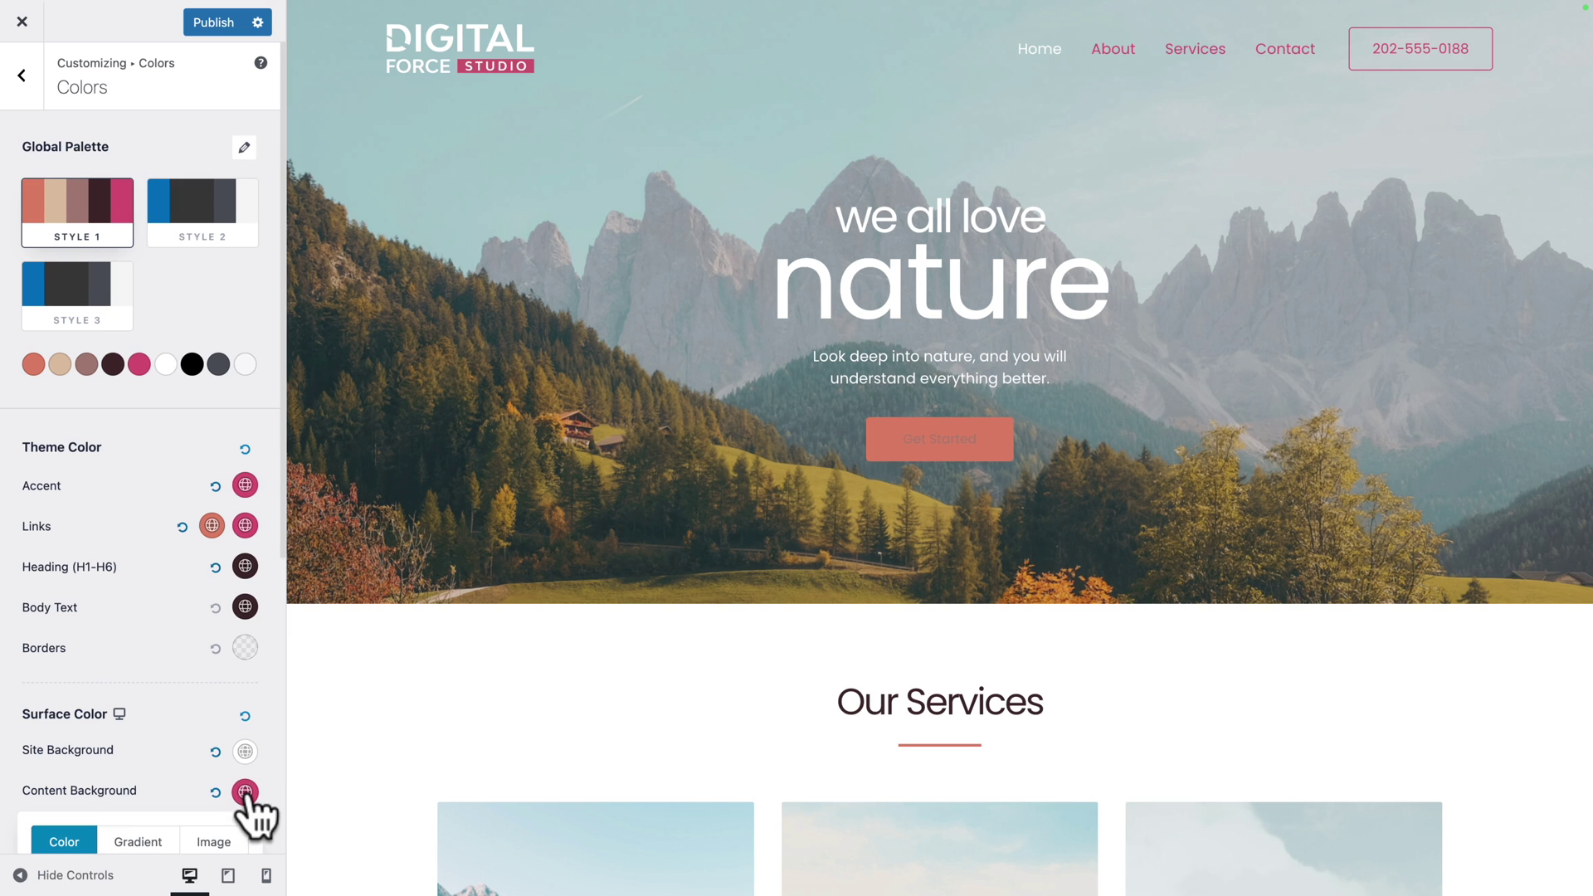
scroll(253, 810, down, 5)
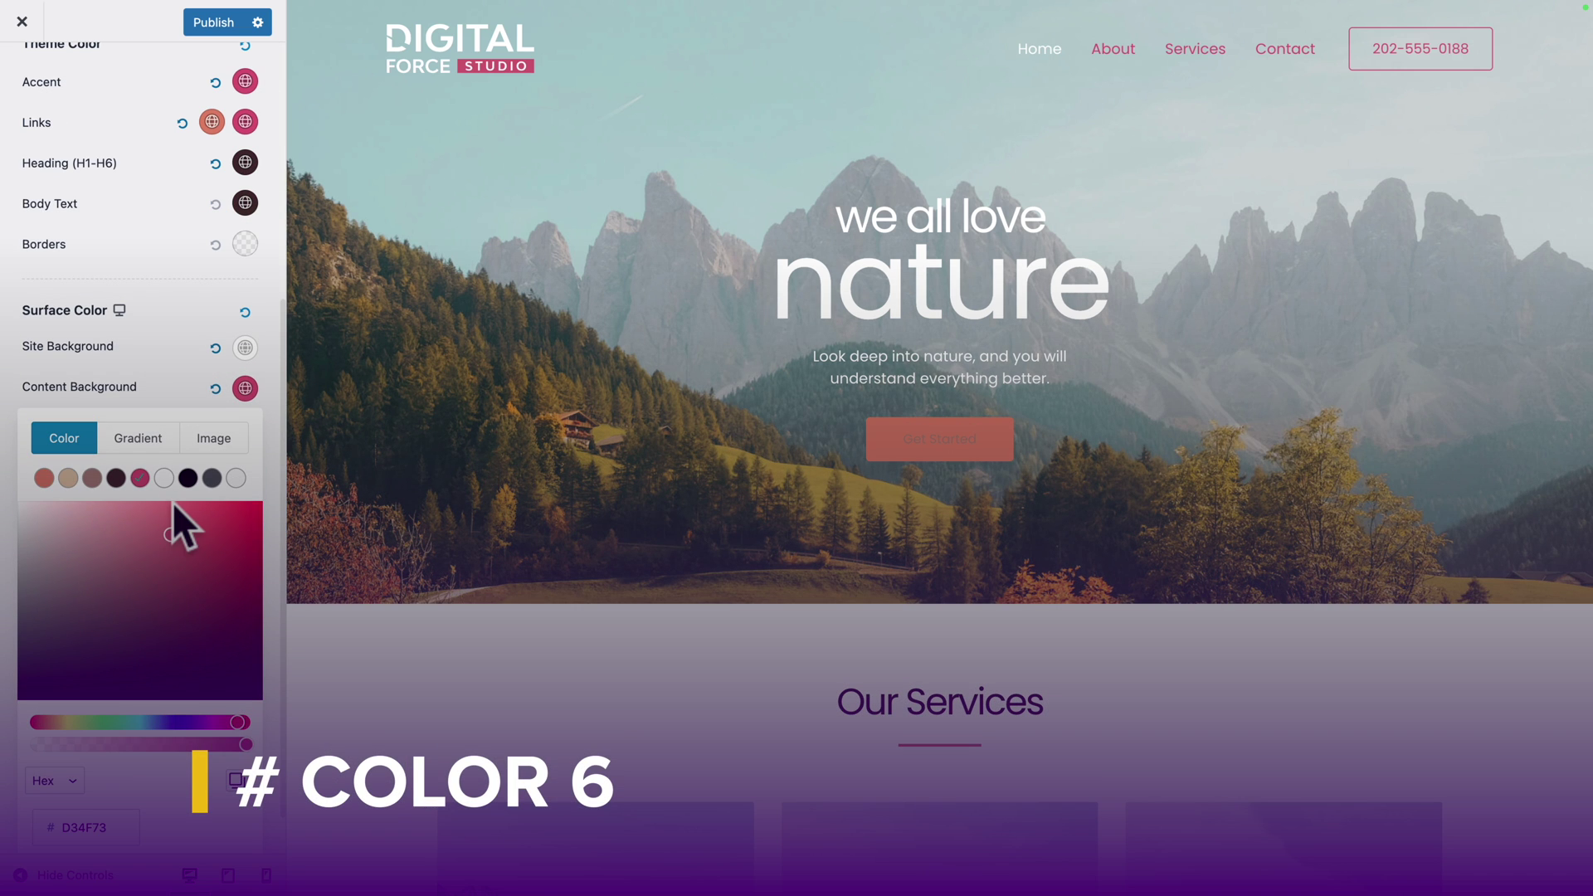
click(164, 479)
click(219, 25)
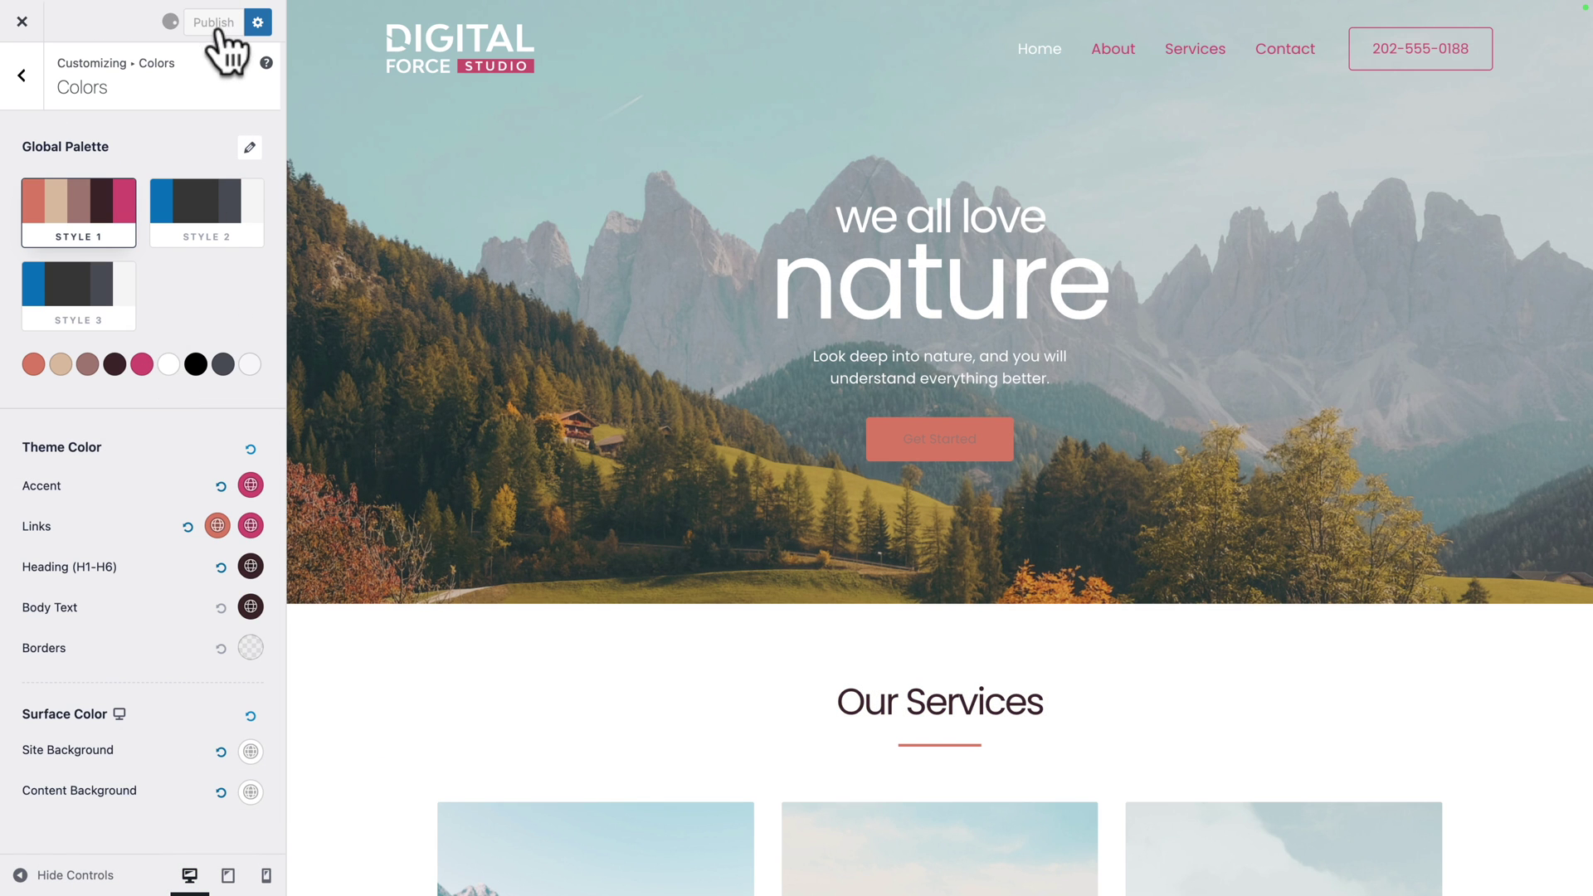
Switch on Enable Scroll to Top in the Global Scroll To Top section and view its Design options.
click(22, 90)
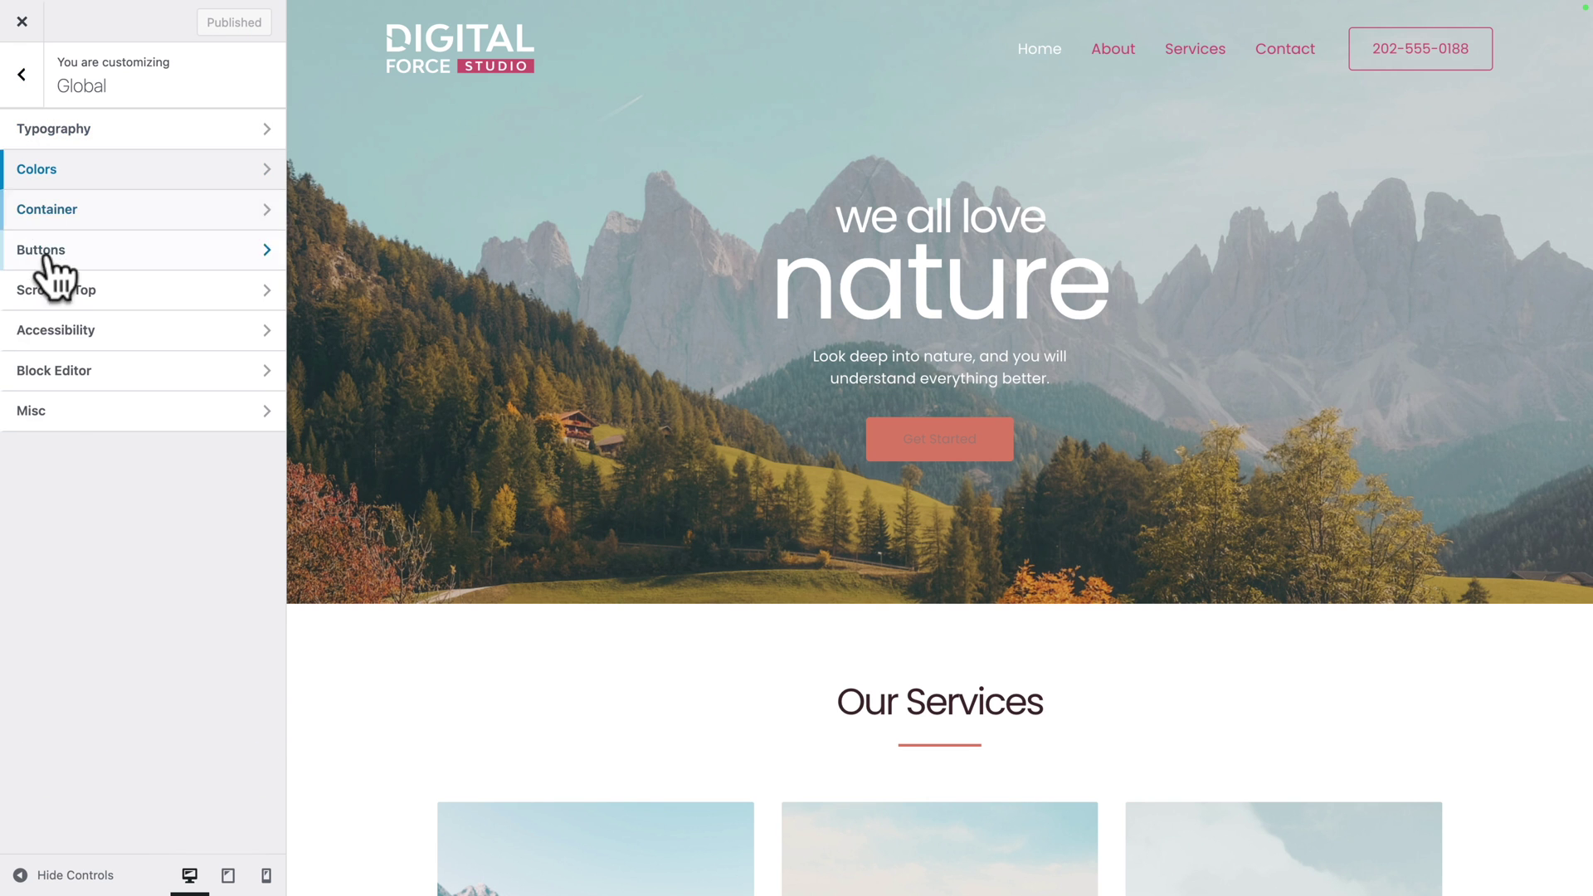
click(53, 290)
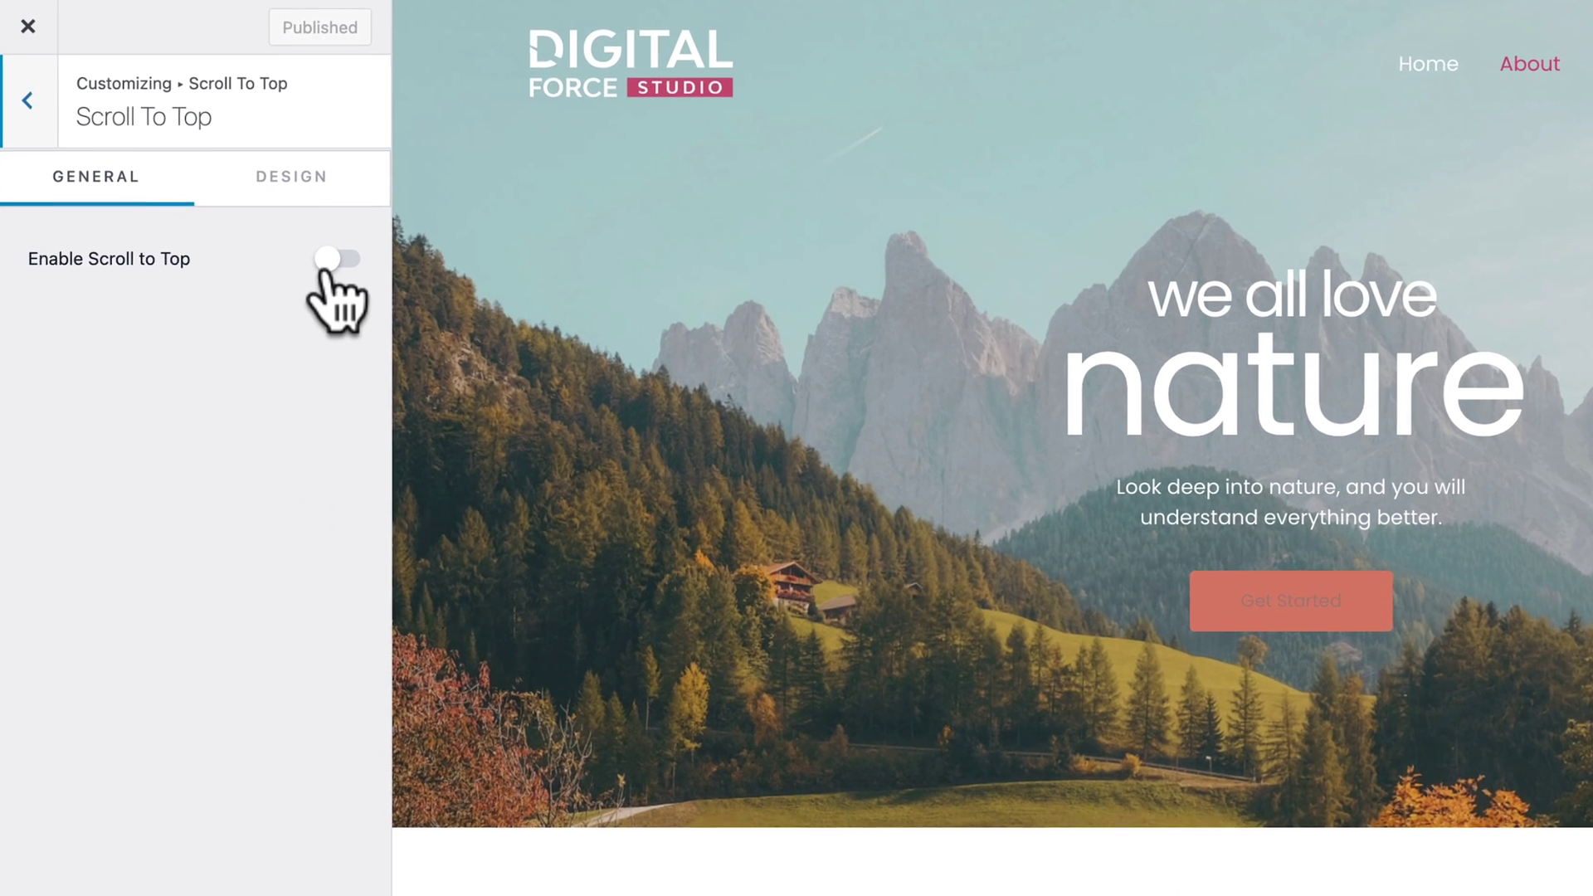
click(245, 192)
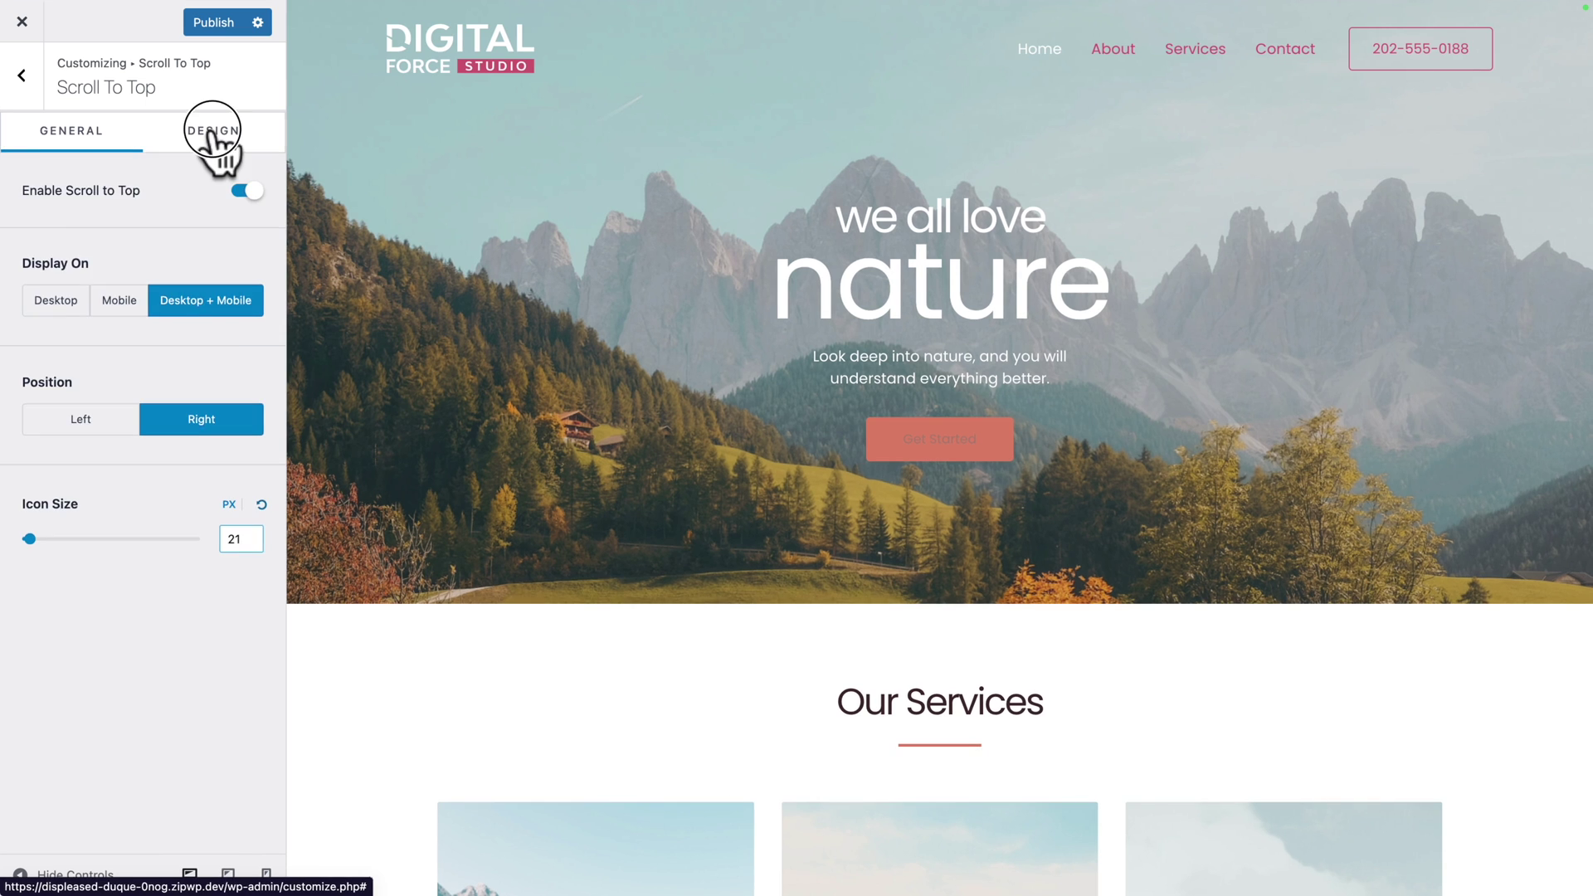
click(307, 186)
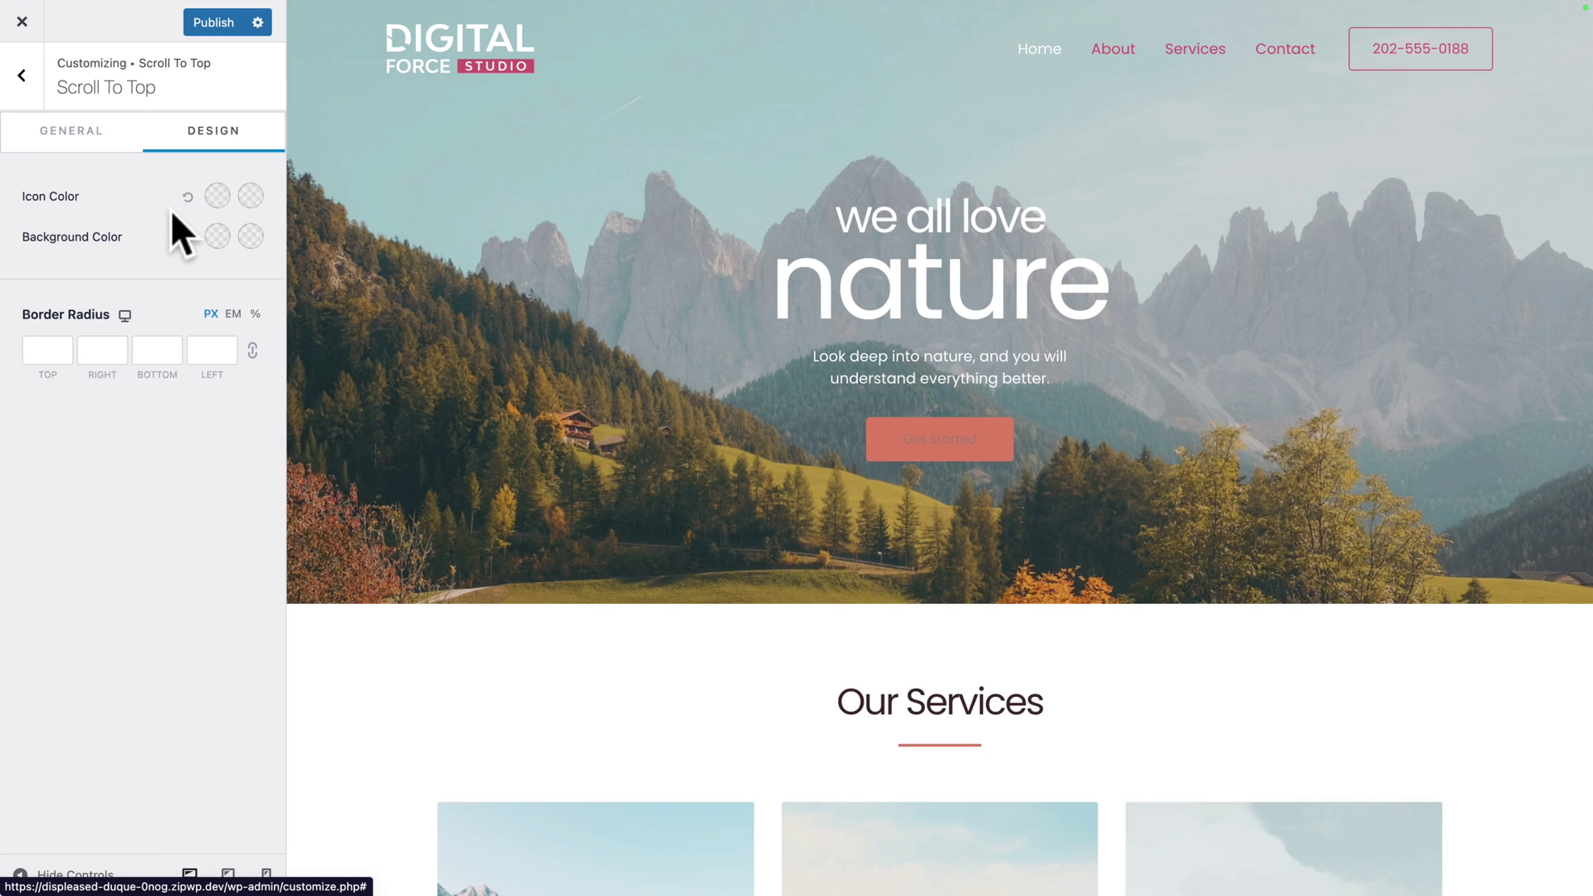
Give the button a white icon, Color 9 icon hover, pink Color 5 background and dark Color 4 hover background.
click(217, 195)
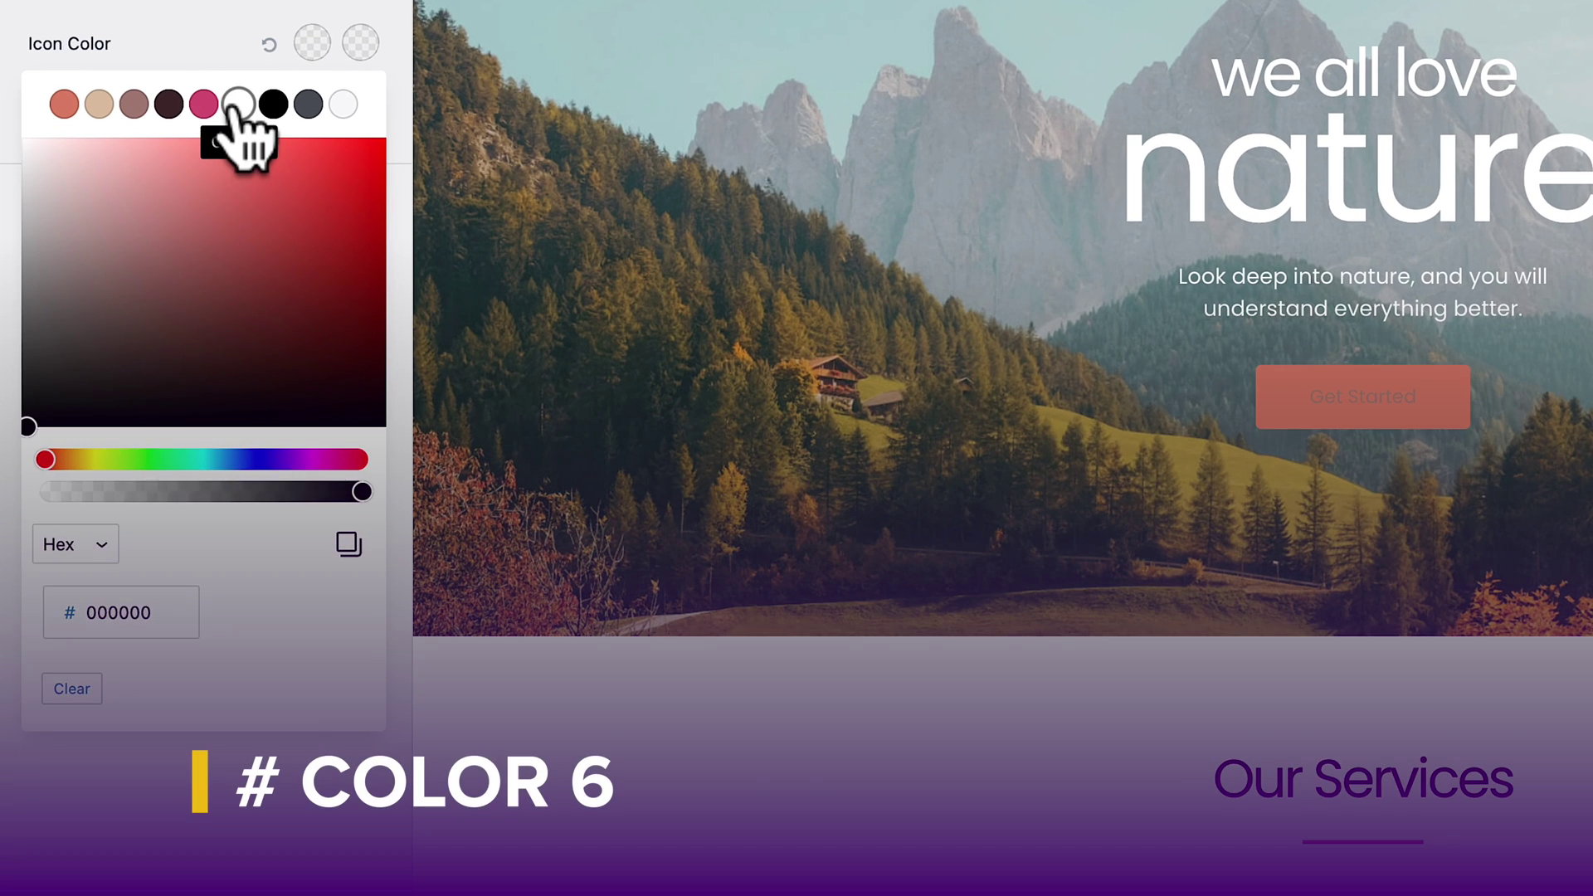
click(238, 103)
click(353, 48)
click(352, 50)
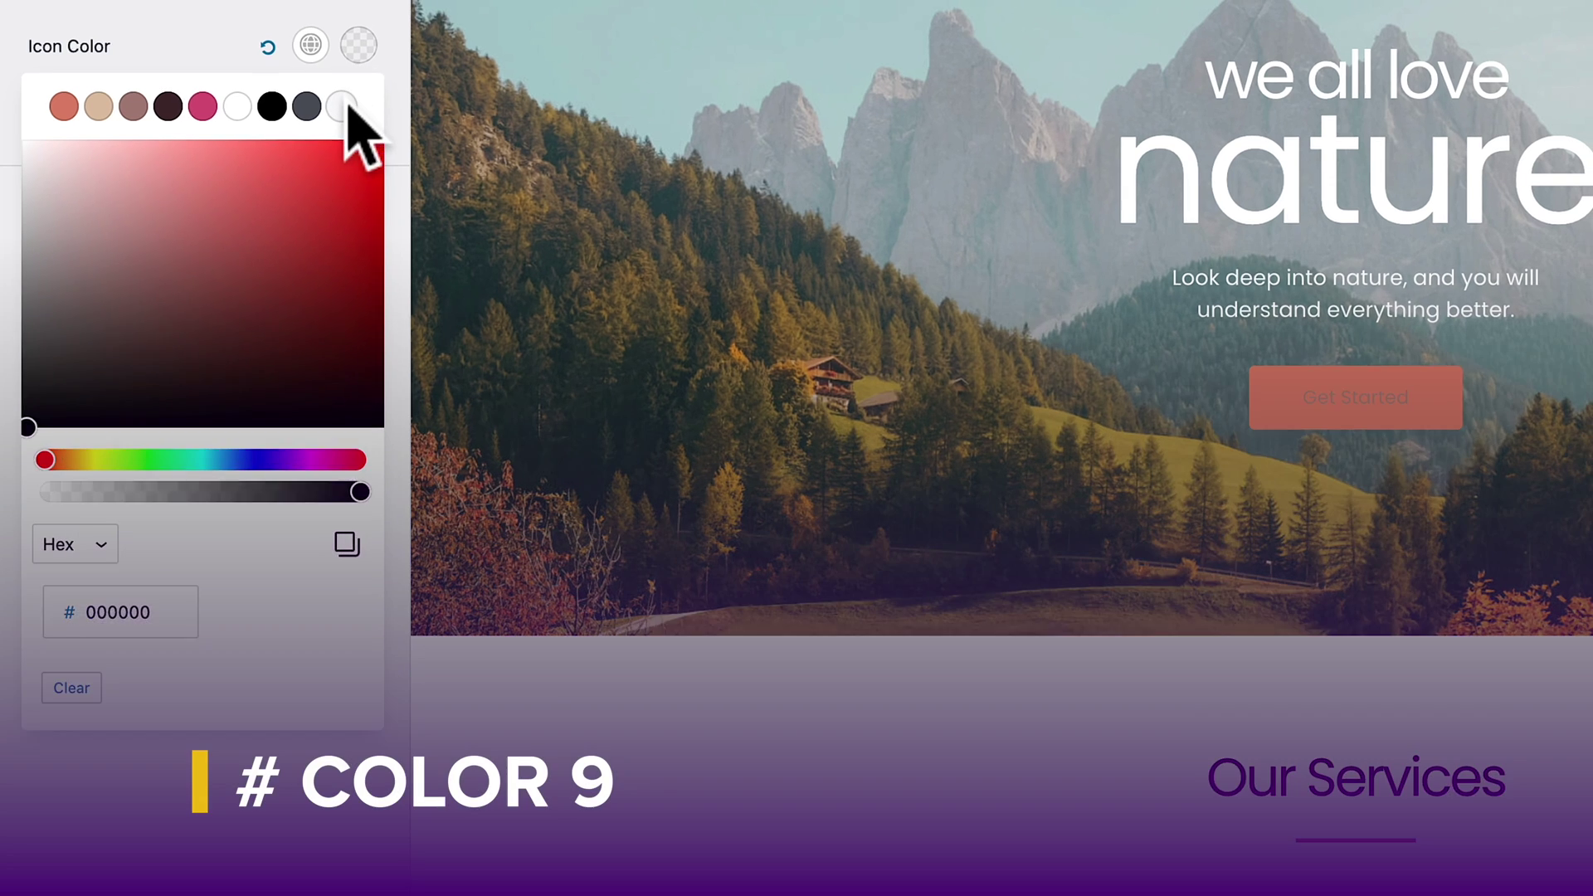
click(342, 104)
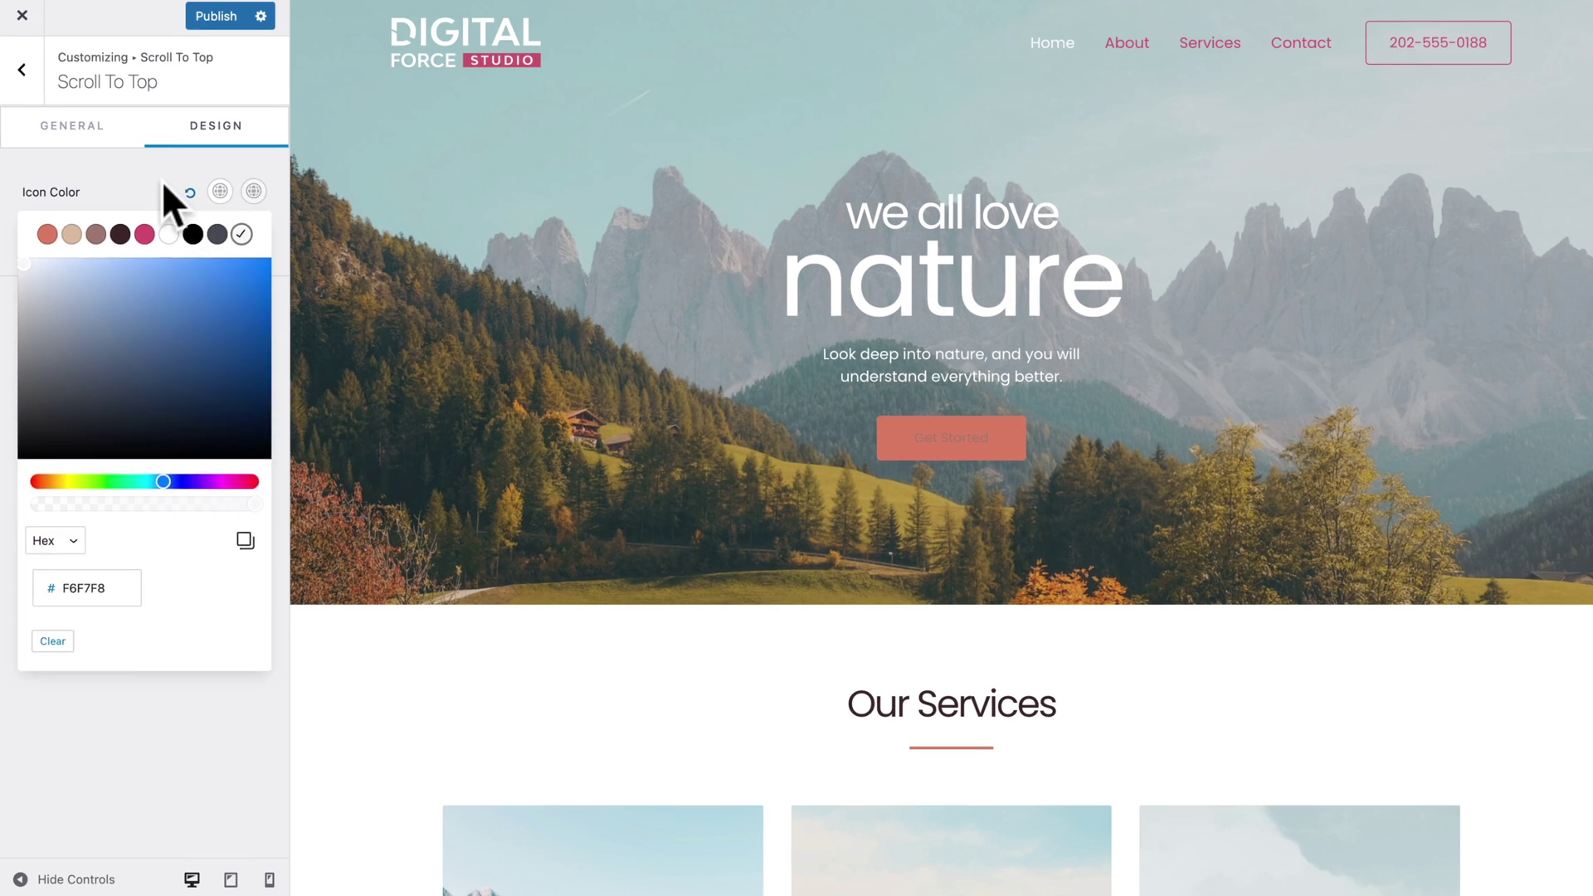
click(163, 185)
click(217, 238)
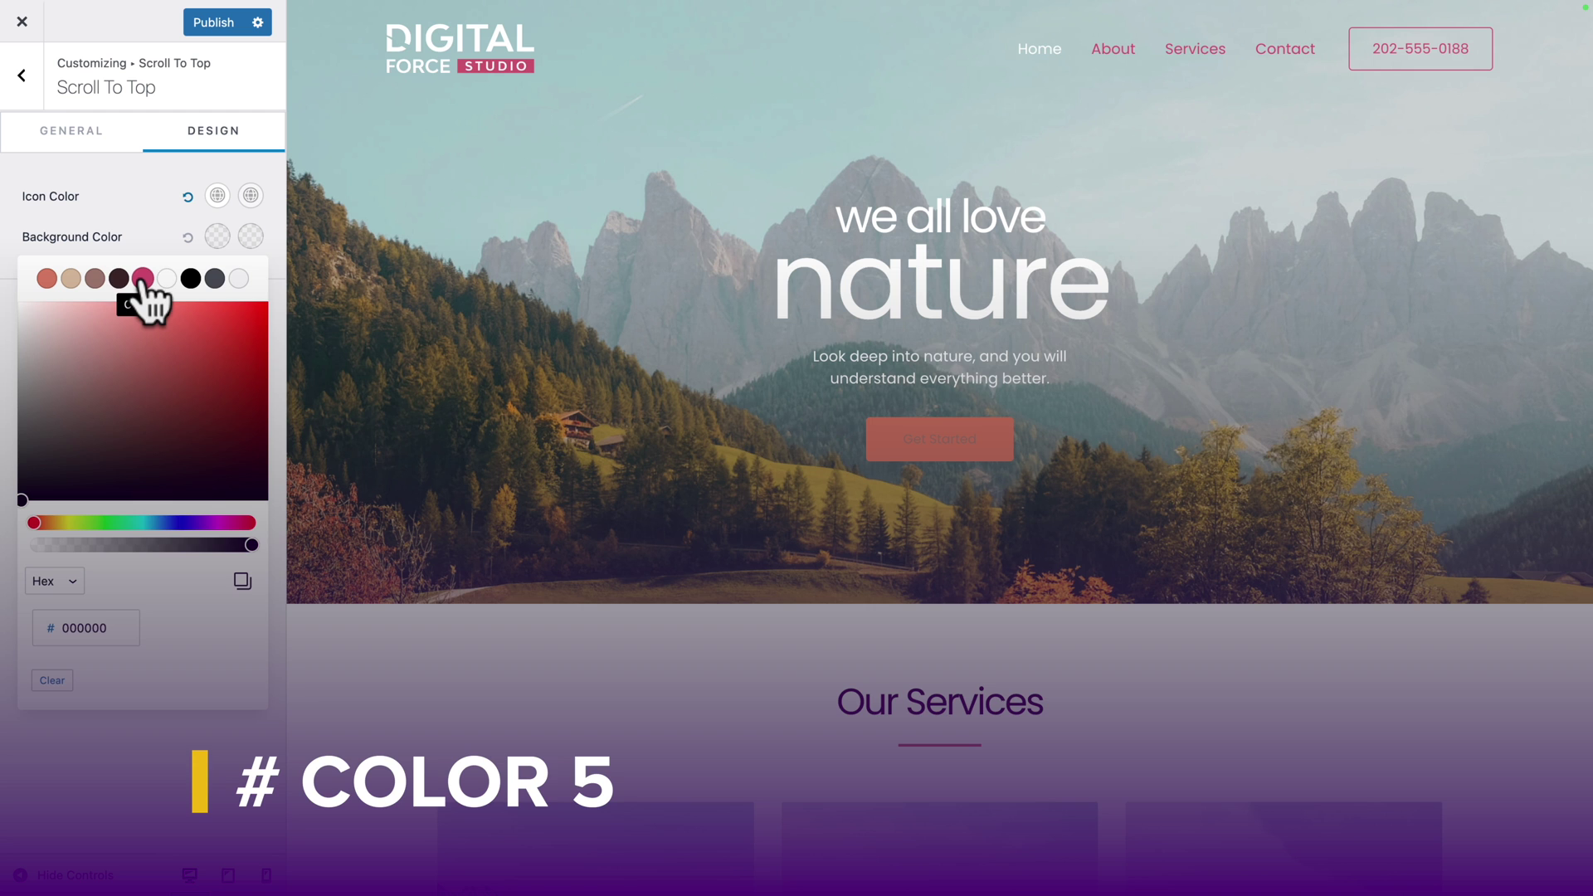
click(143, 278)
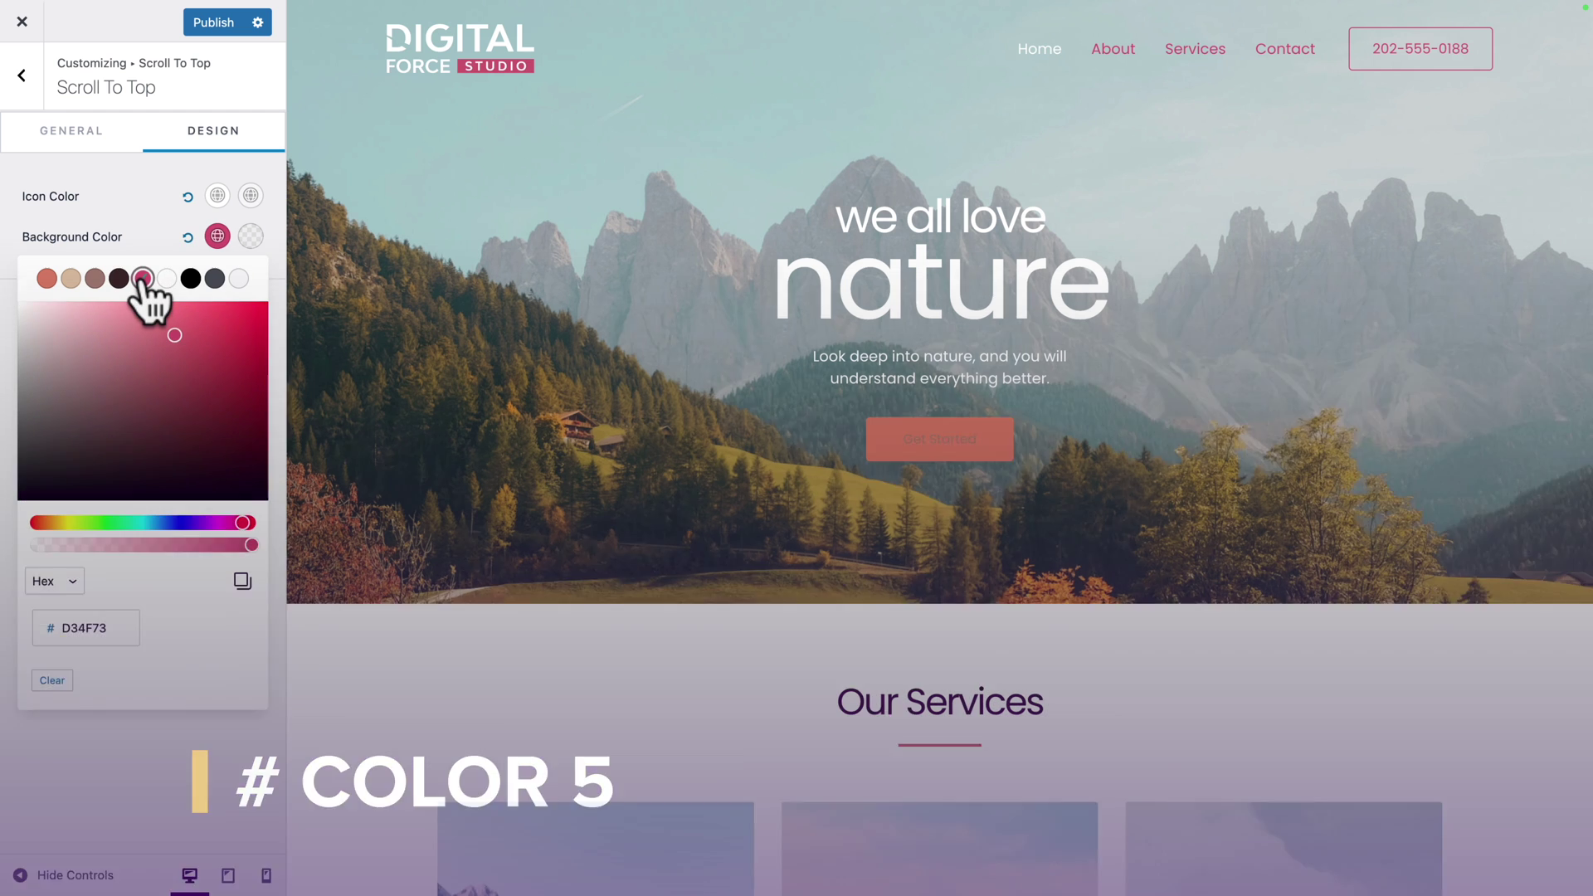
click(150, 239)
click(251, 237)
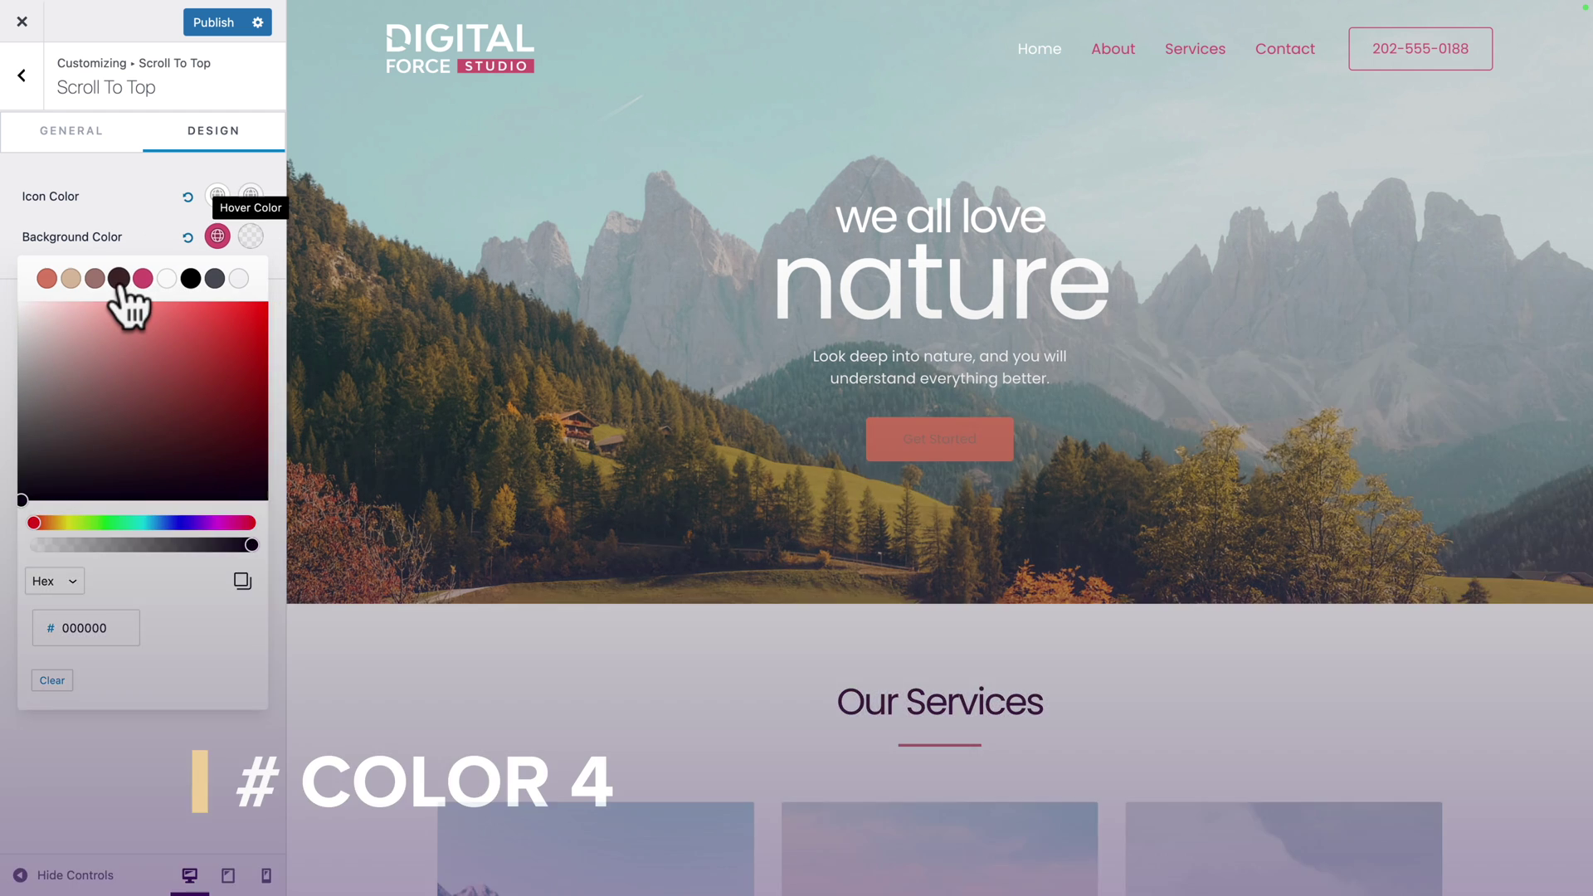
click(119, 277)
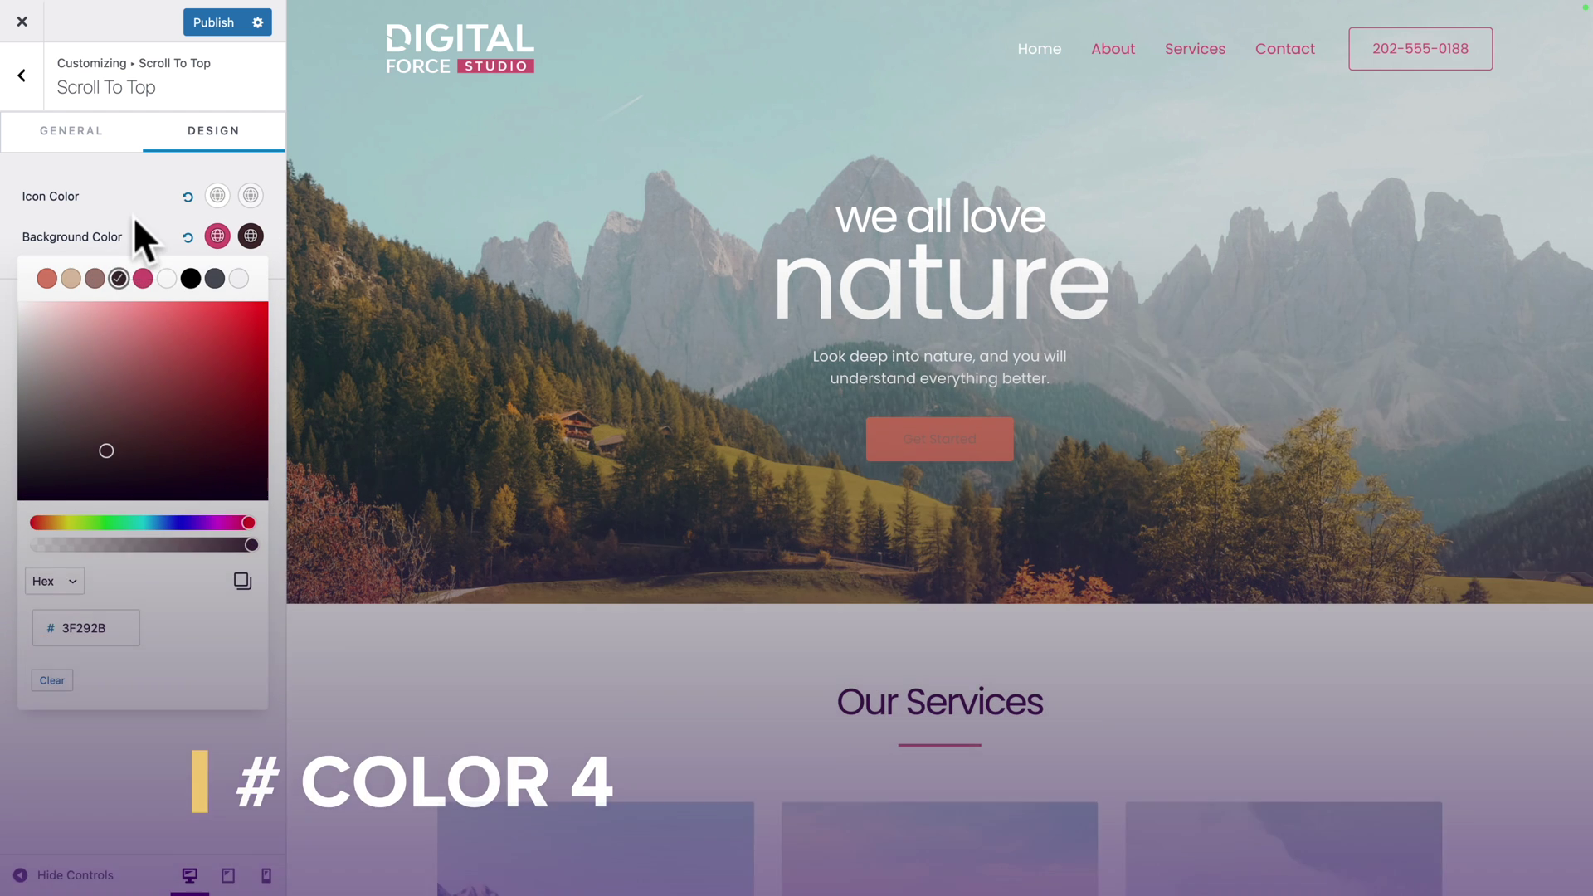
click(132, 217)
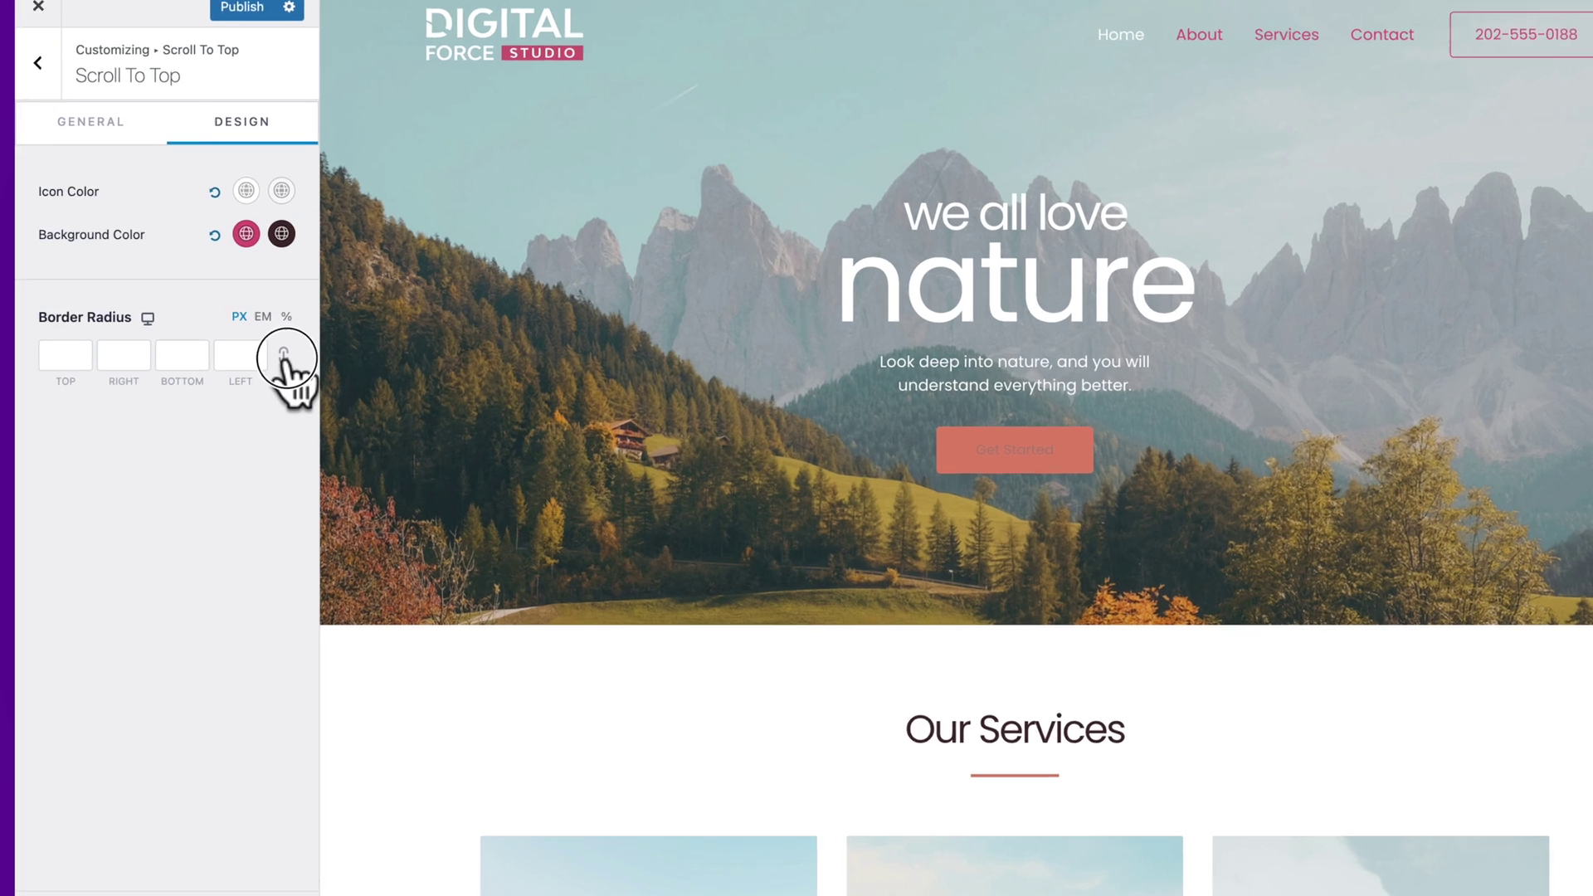
Set a linked 90 px border radius and test the round button on the page.
click(252, 350)
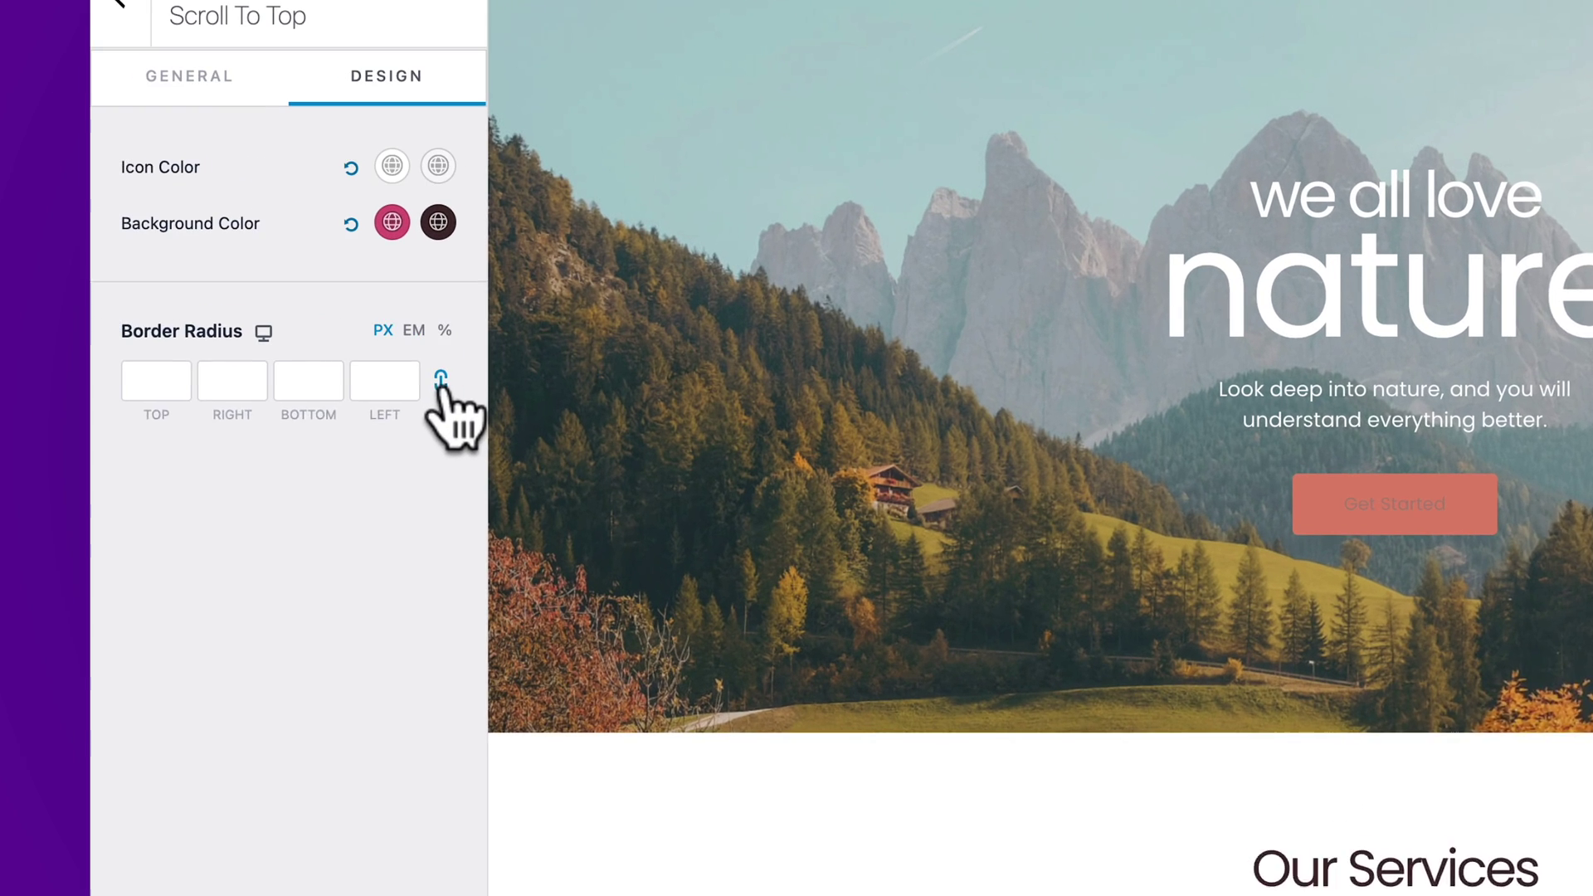
click(206, 349)
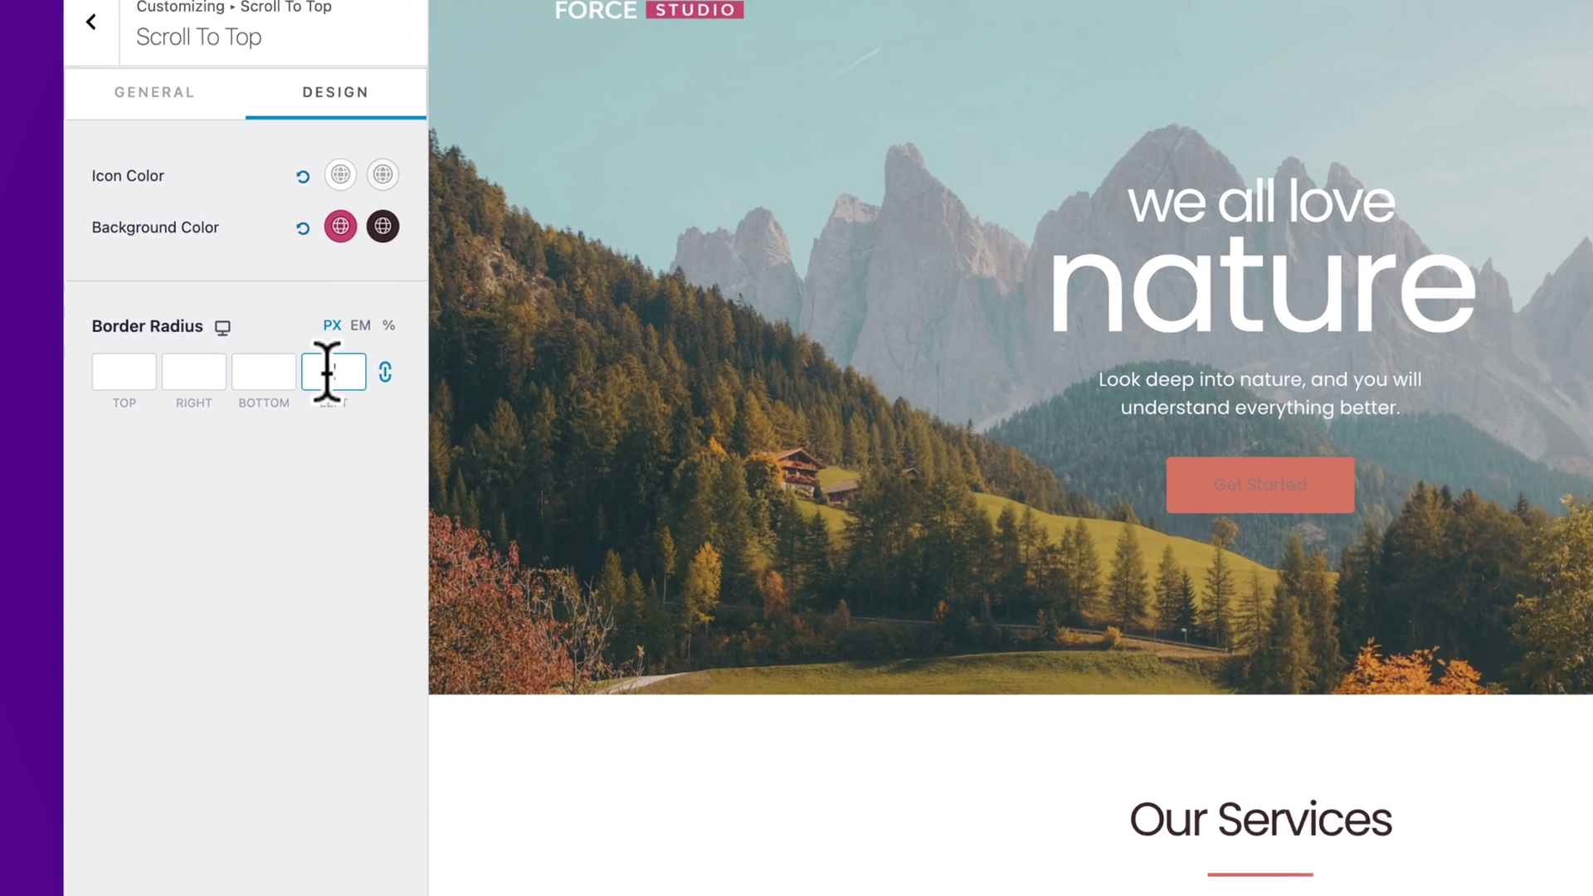
text(90)
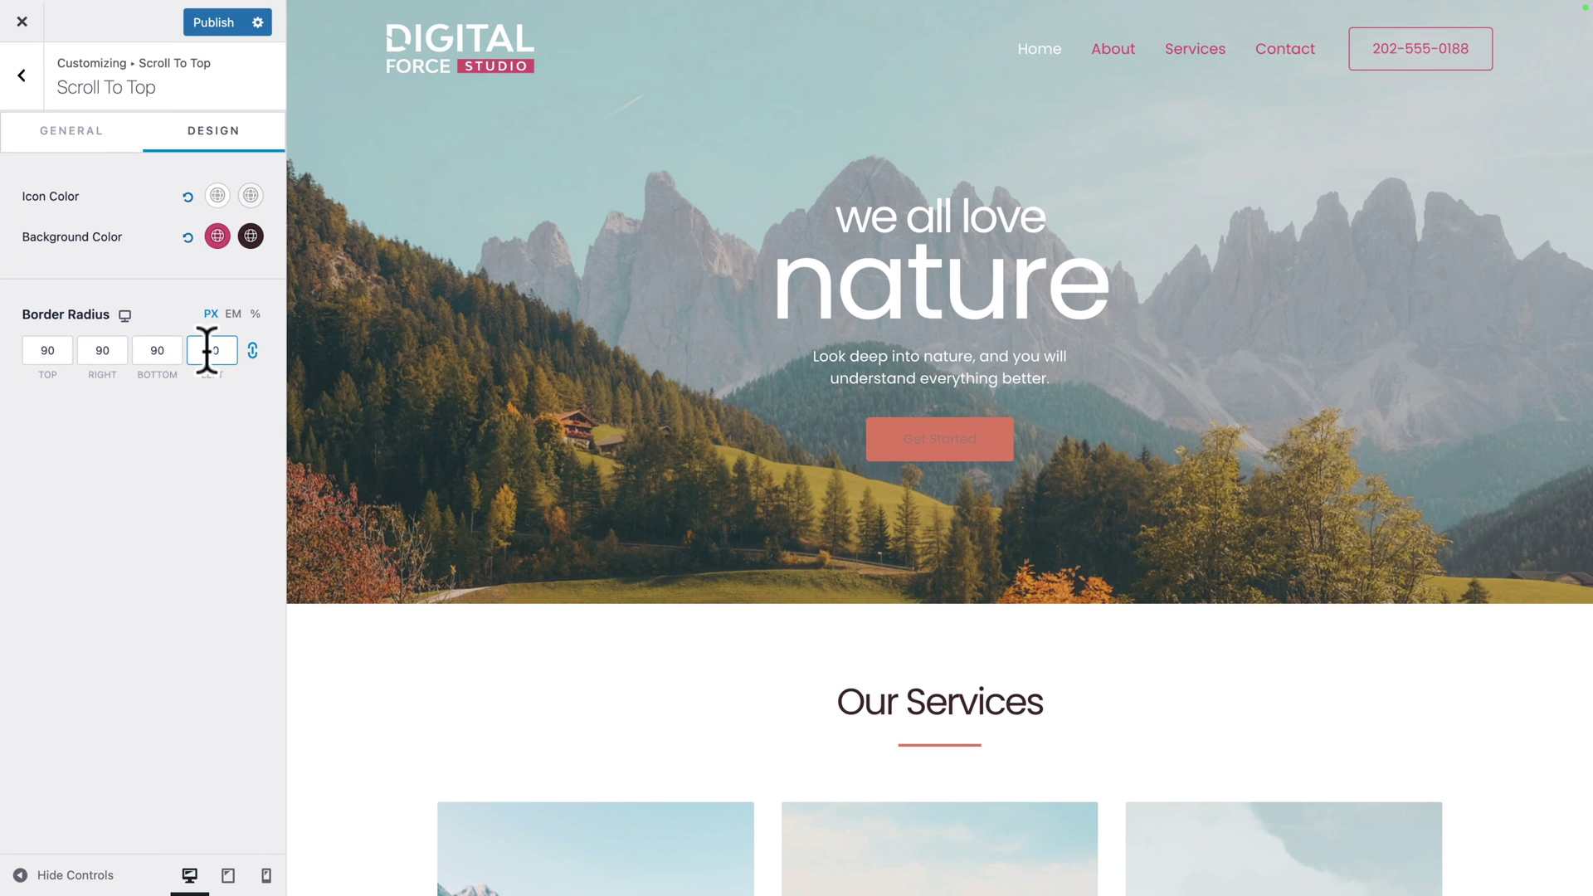
scroll(648, 570, down, 15)
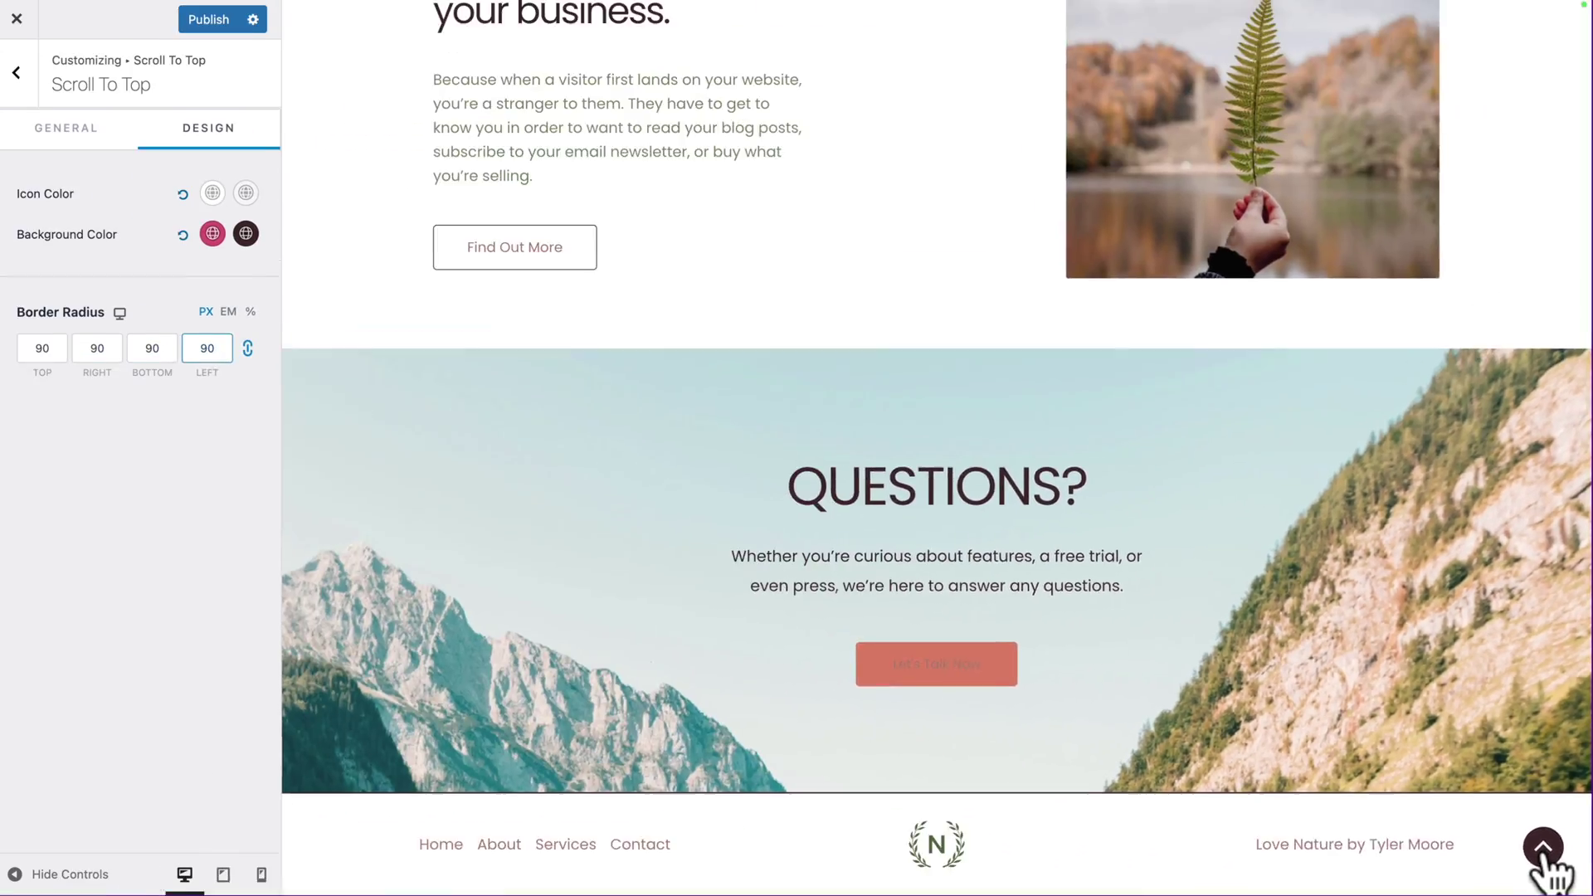
click(1541, 853)
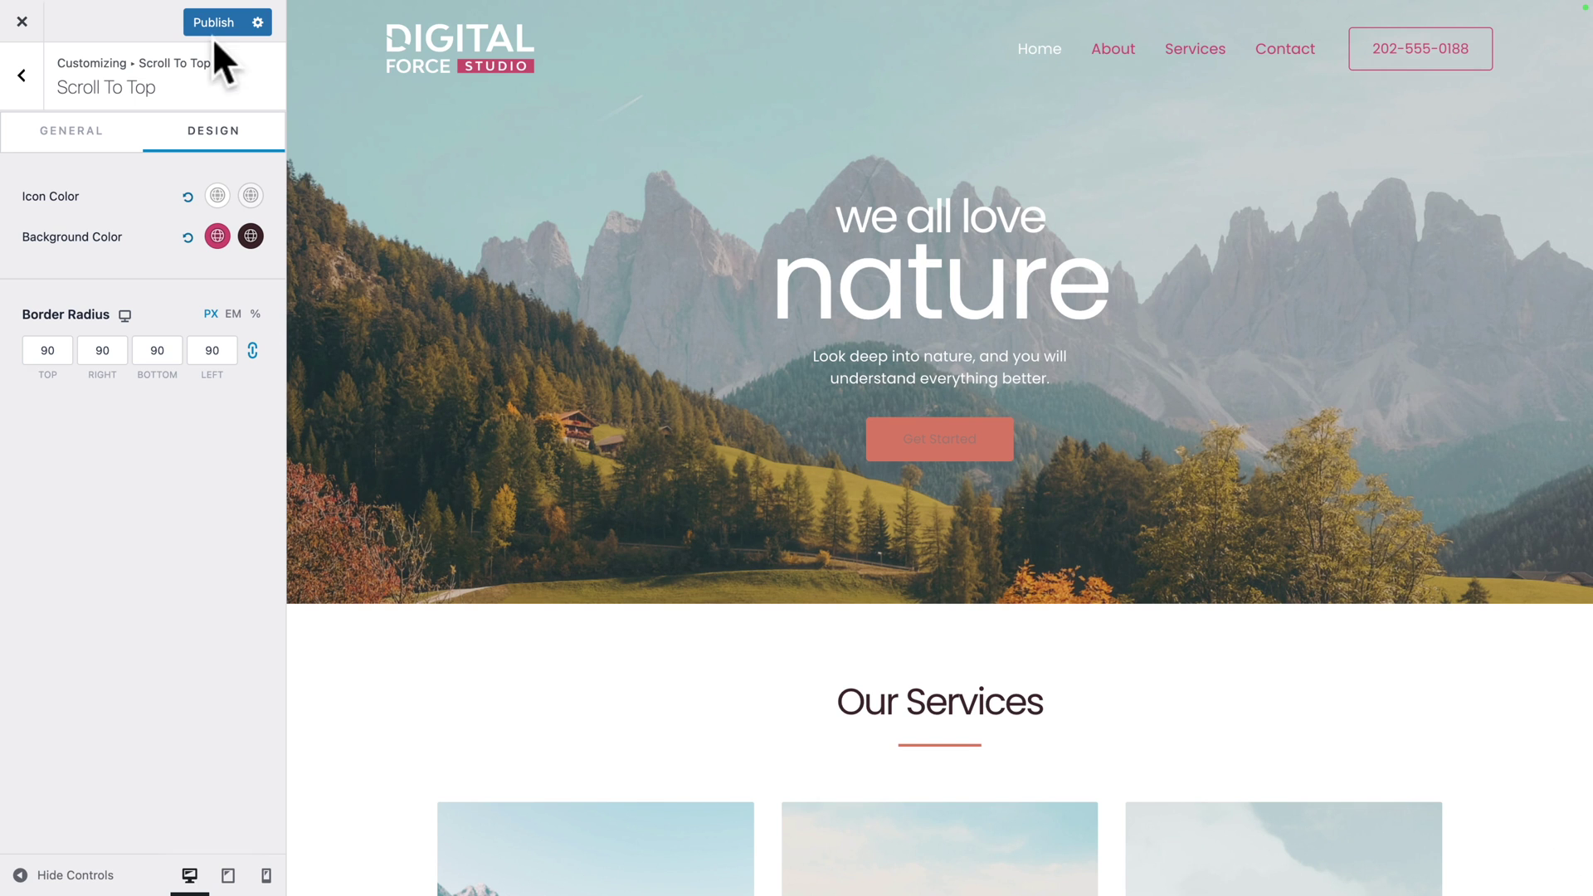
Turn on Enable Smooth Scroll to ID in the Global Misc settings.
click(21, 75)
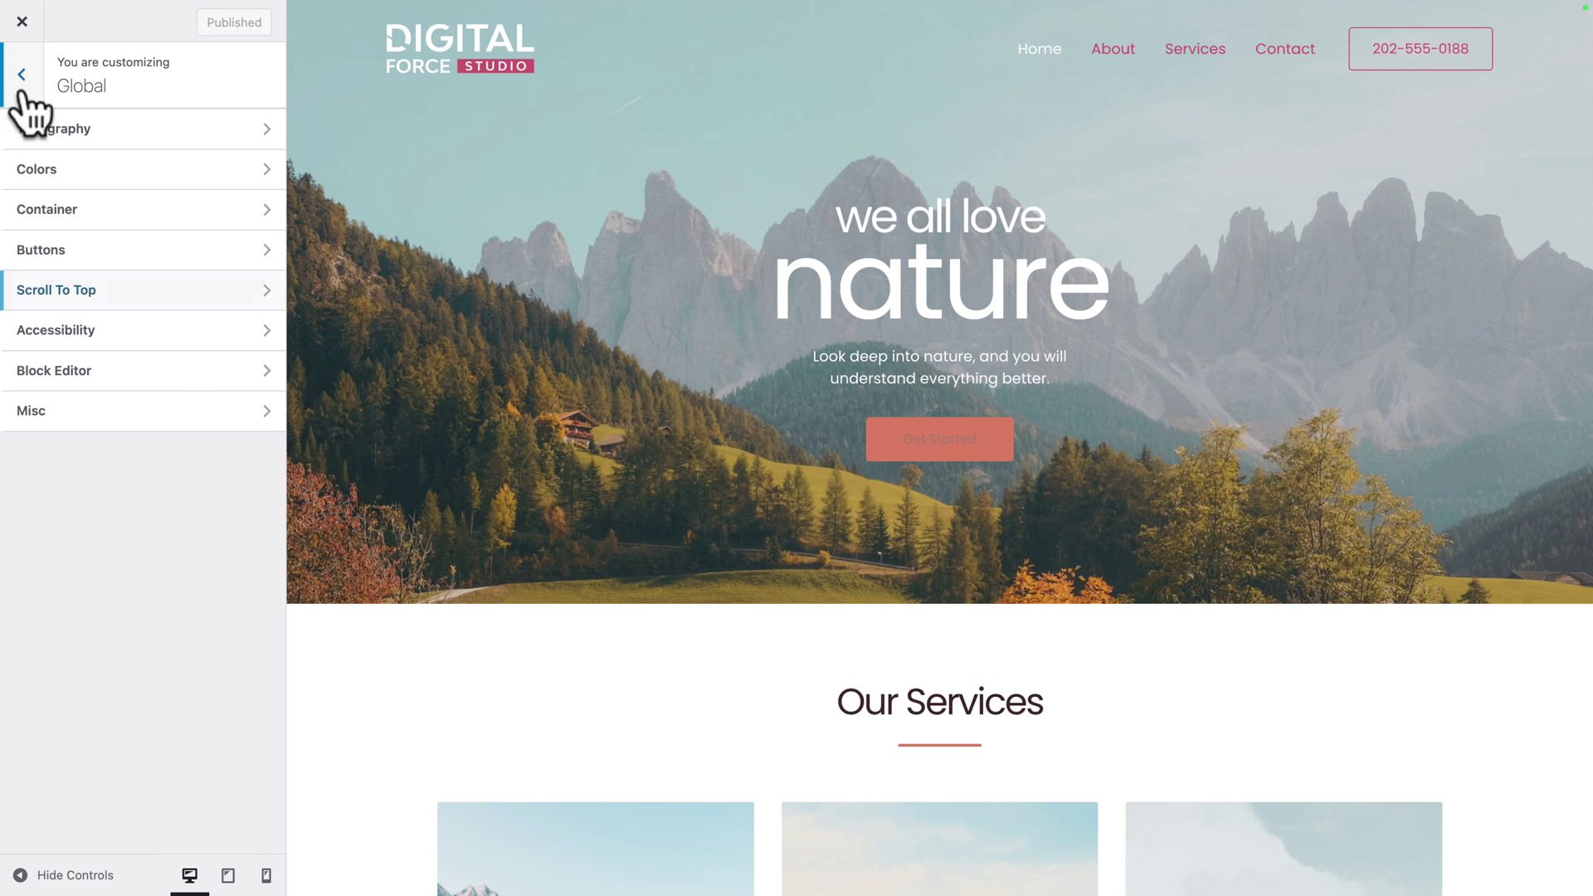
click(43, 421)
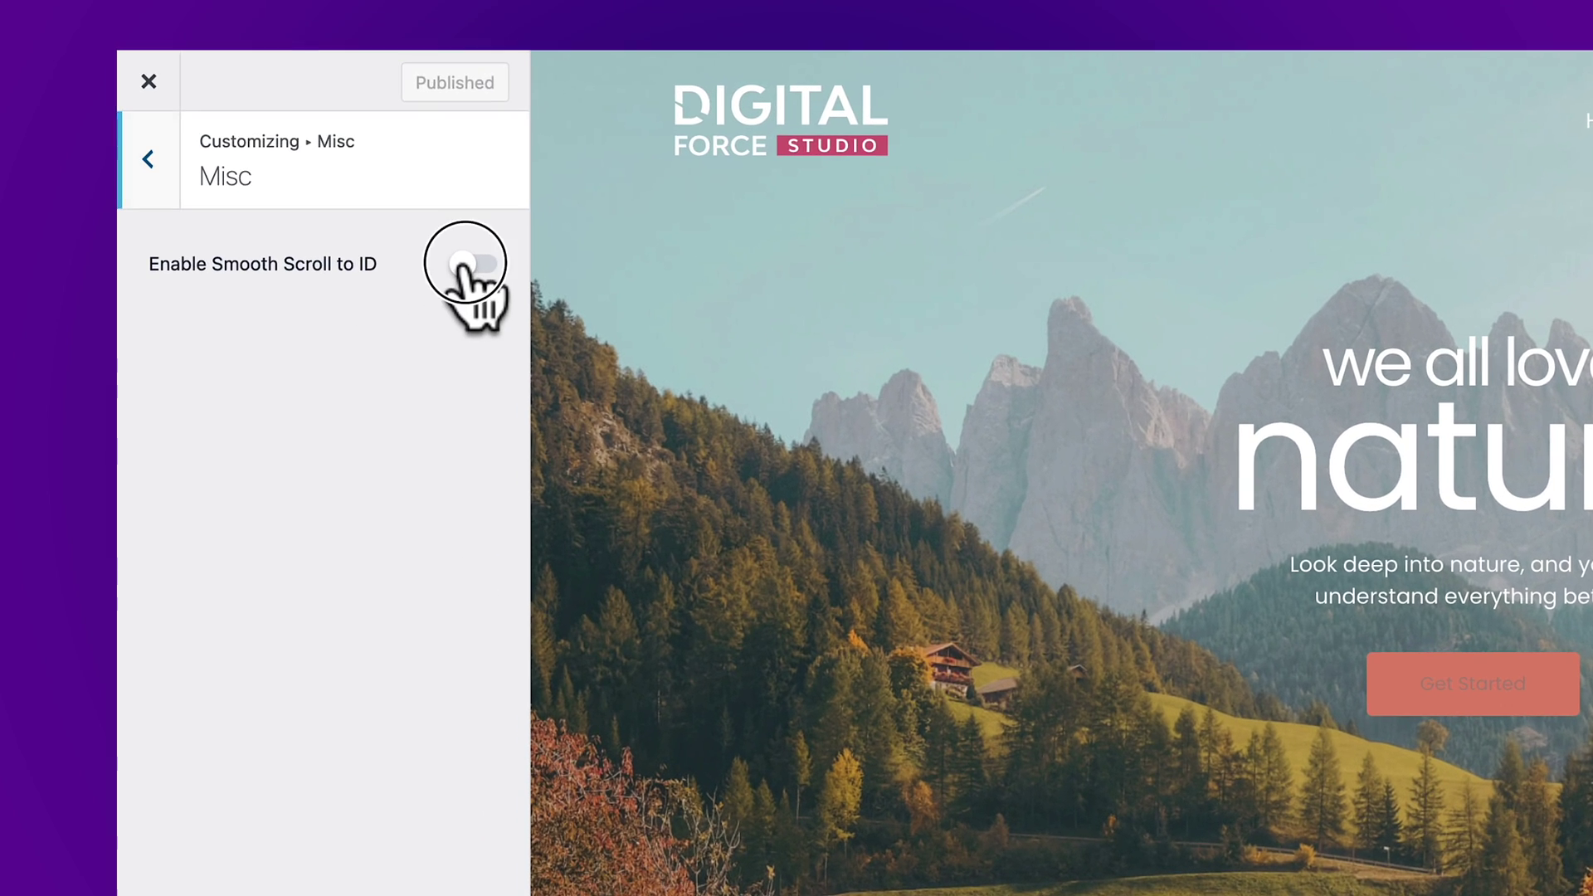
click(246, 147)
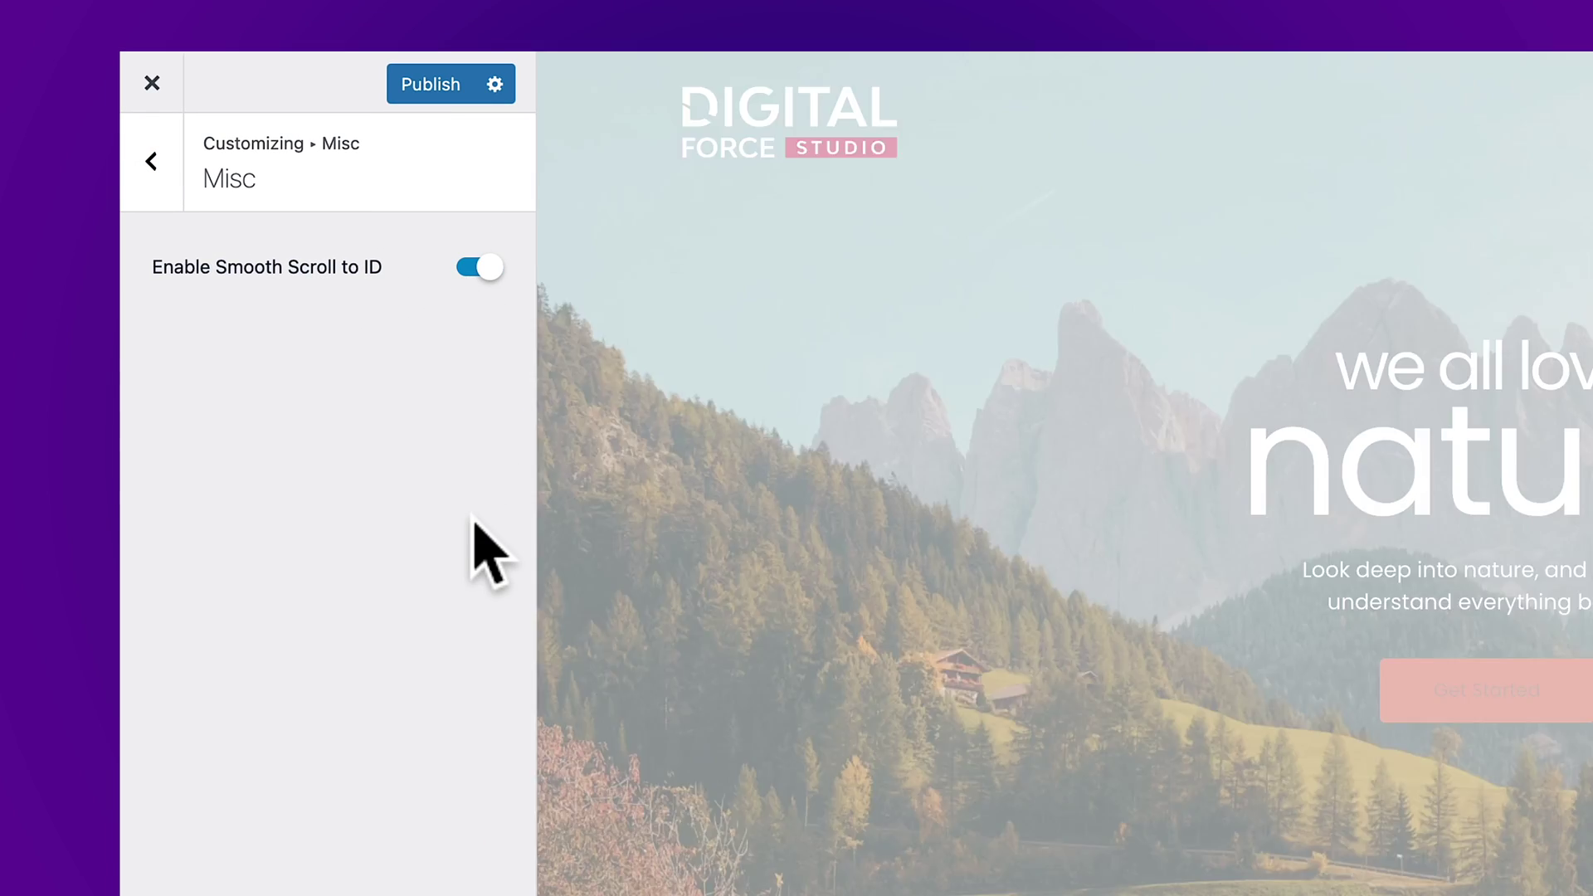